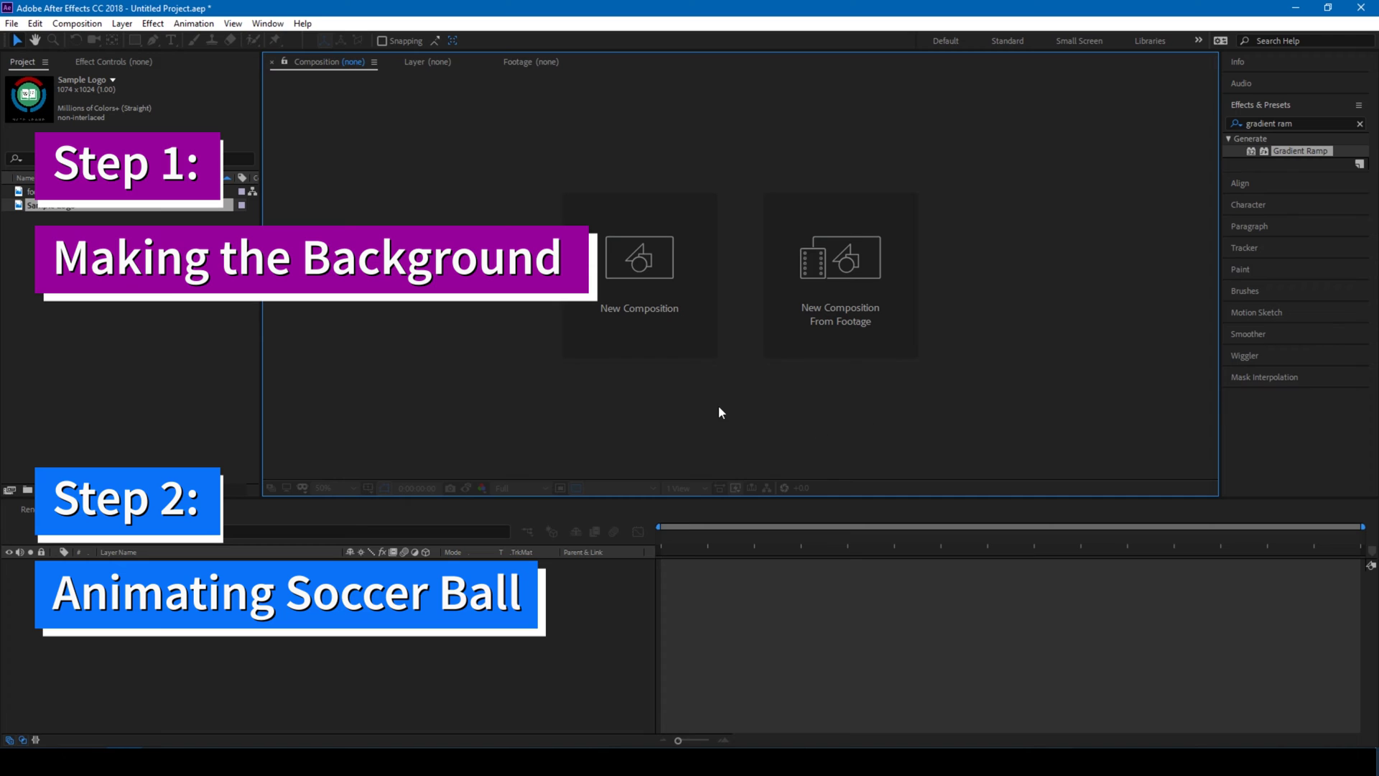
- Create a new composition named 'Soccer Ball Logo Reveal' and view it at 50%
{"action": "left_click", "coordinate": [637, 273]}
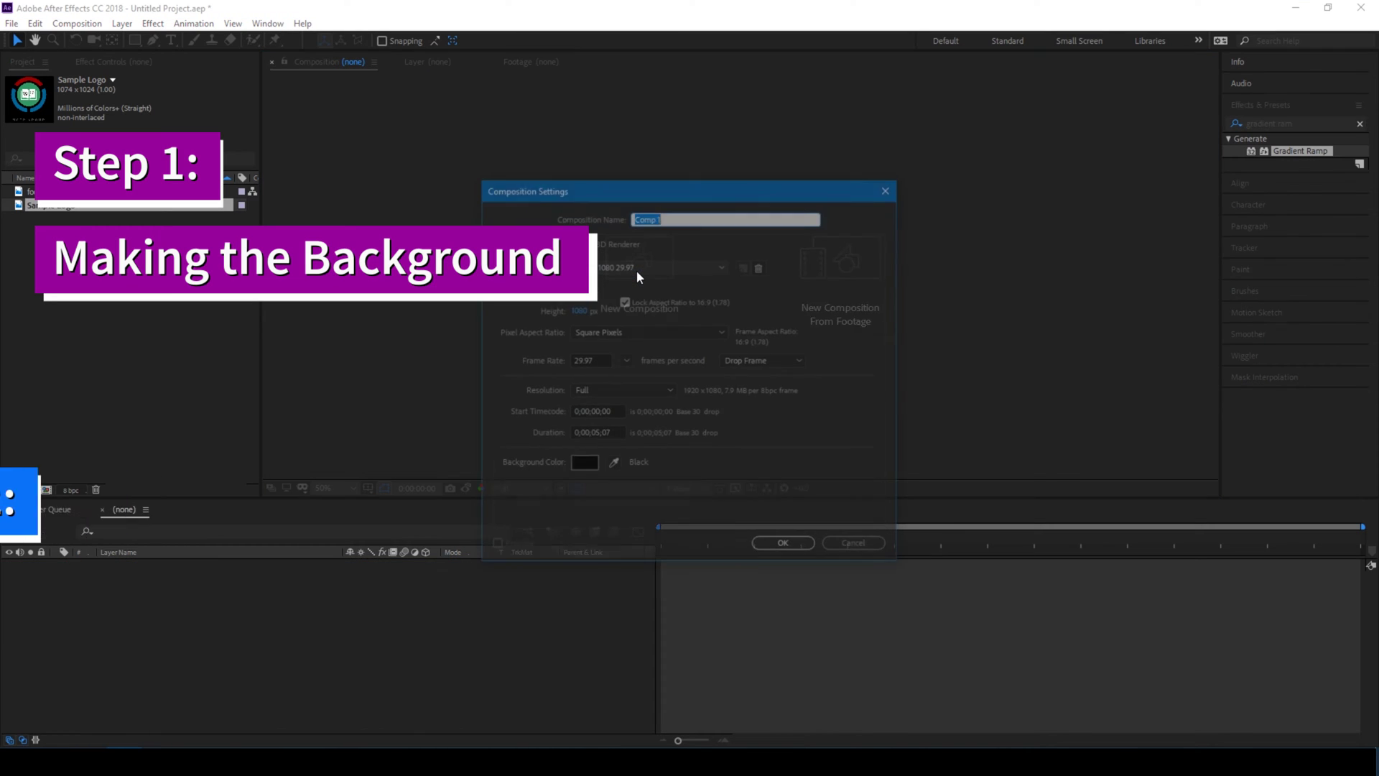
{"action": "type", "text": "So"}
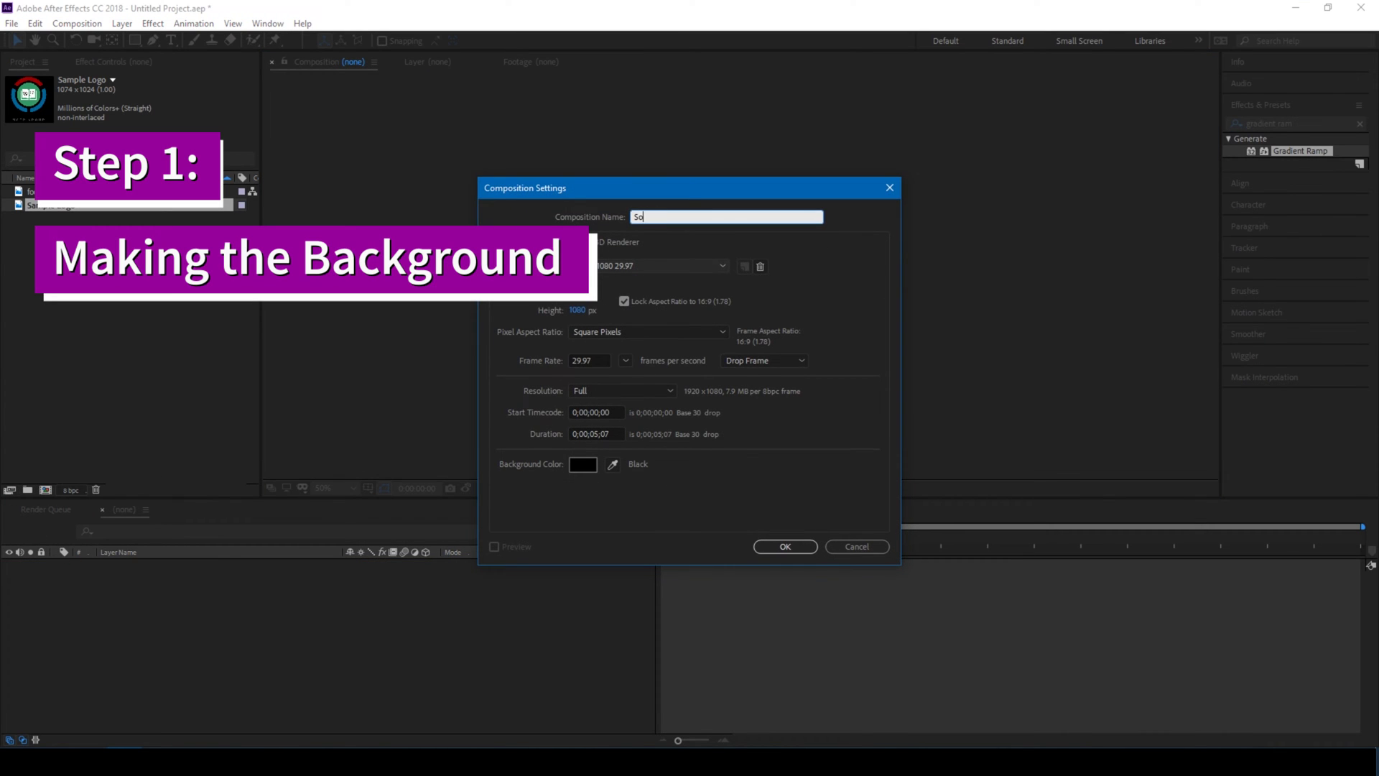
{"action": "type", "text": "ccer Ball Logo Reveal"}
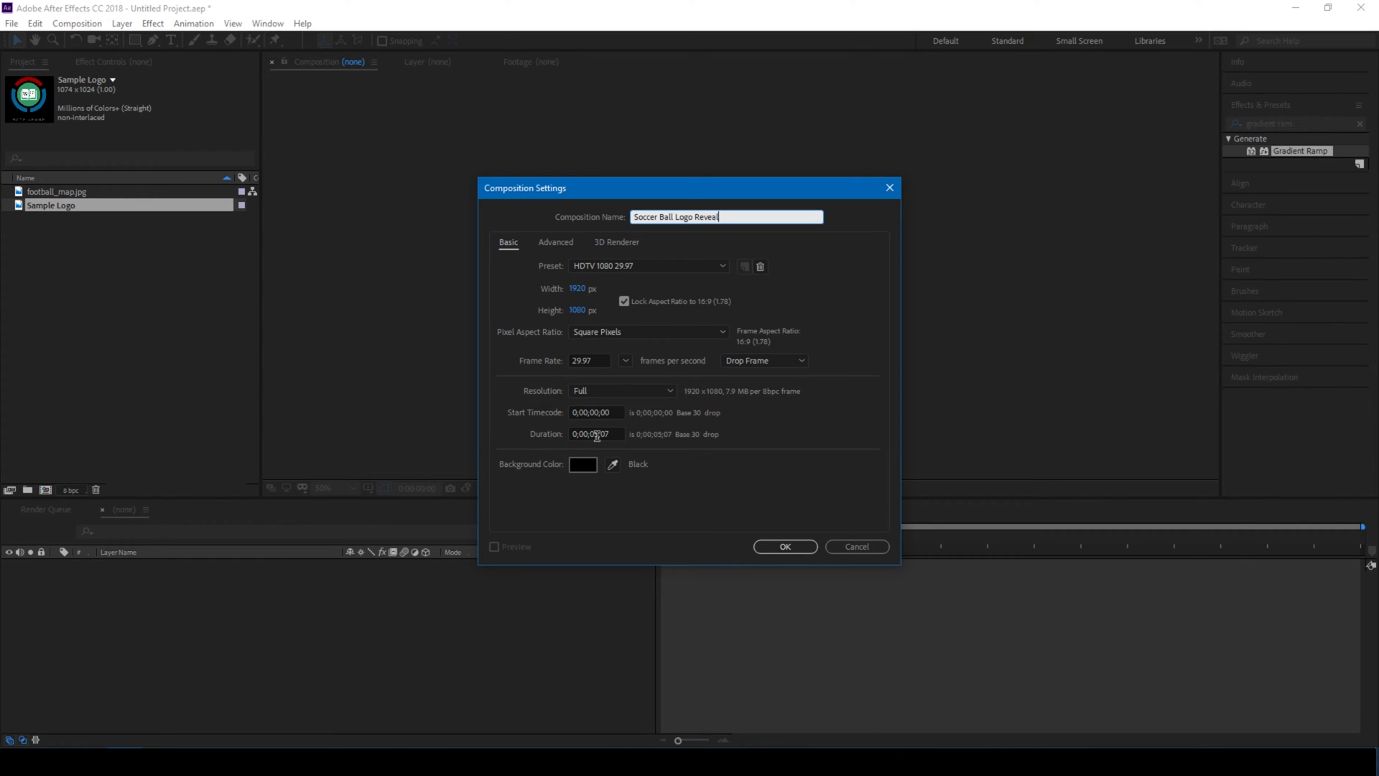
{"action": "left_click", "coordinate": [783, 547]}
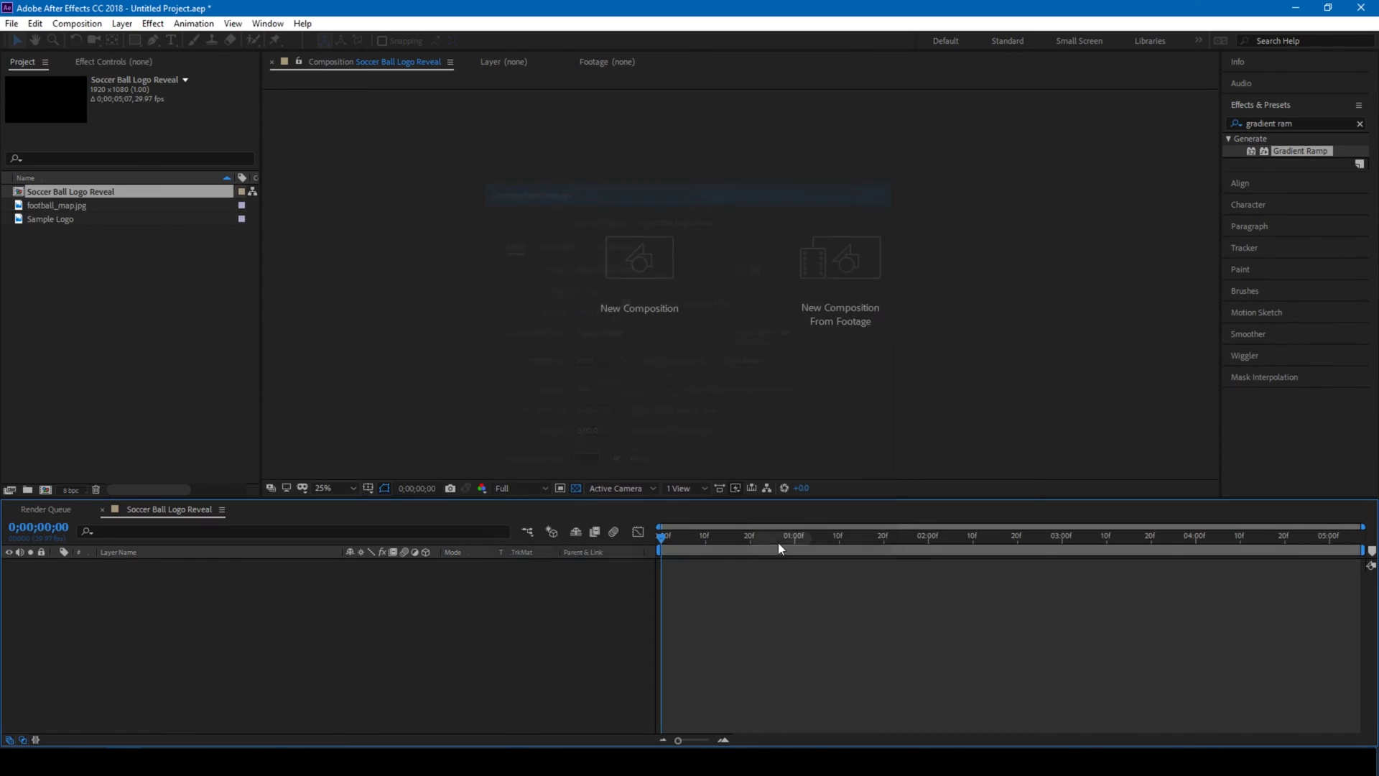
{"action": "key", "text": "period"}
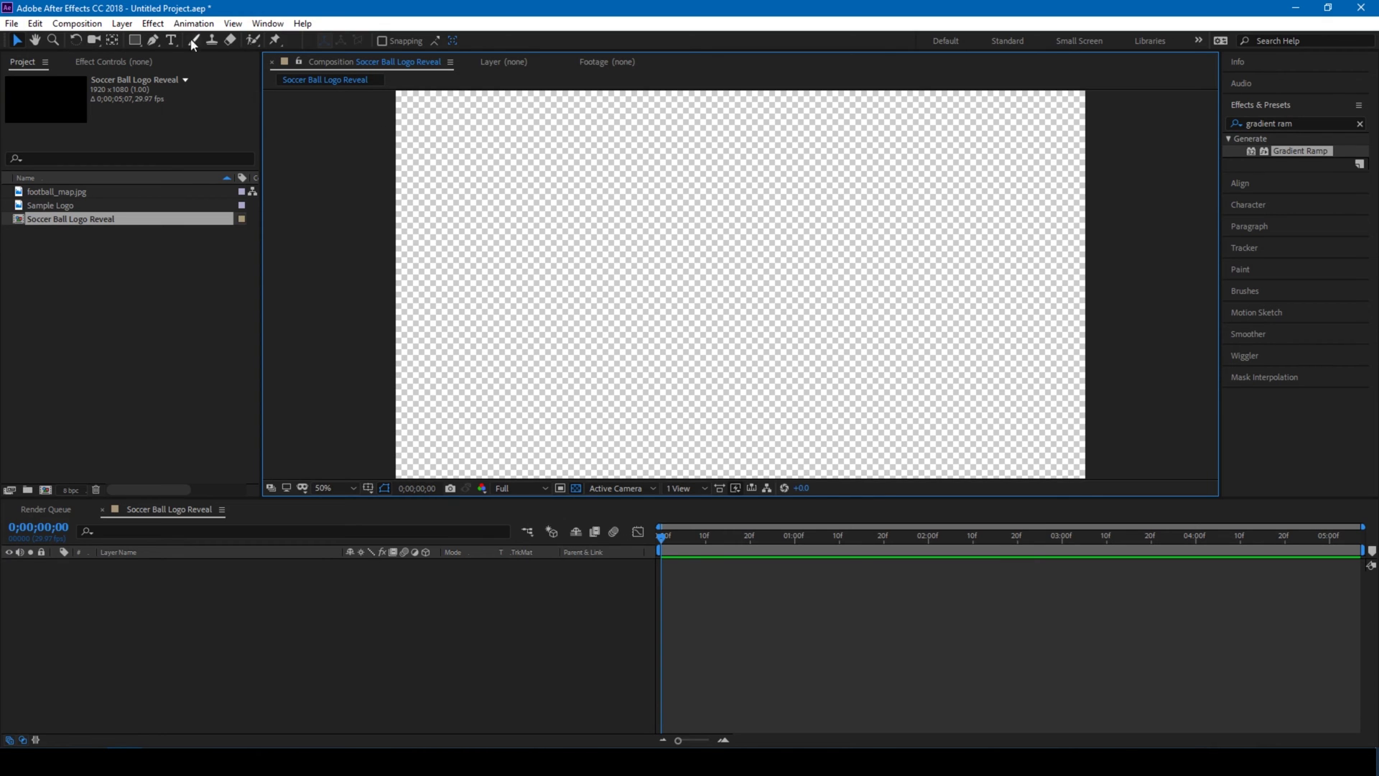
- Add a black 1920×1080 solid layer named 'Background'
{"action": "left_click", "coordinate": [123, 24]}
{"action": "mouse_move", "coordinate": [126, 41]}
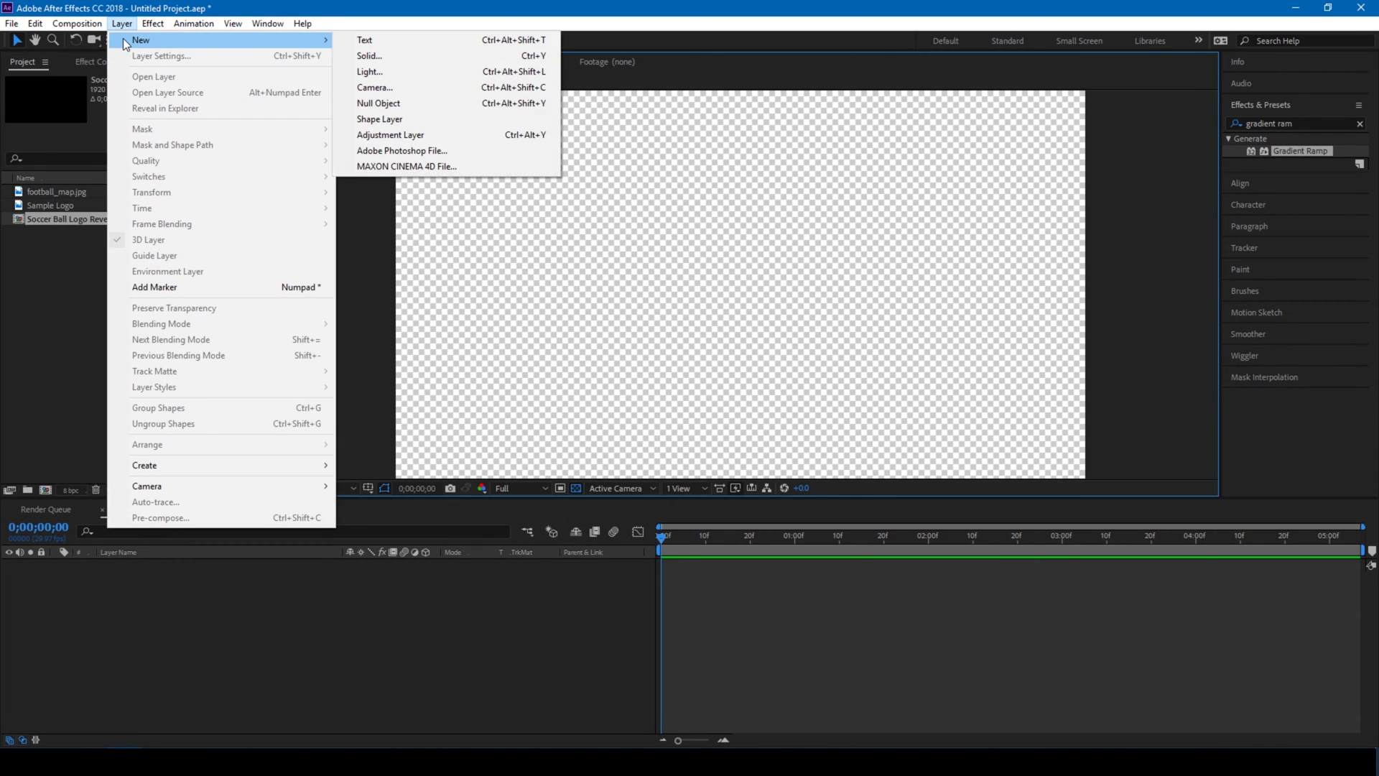
{"action": "left_click", "coordinate": [370, 58]}
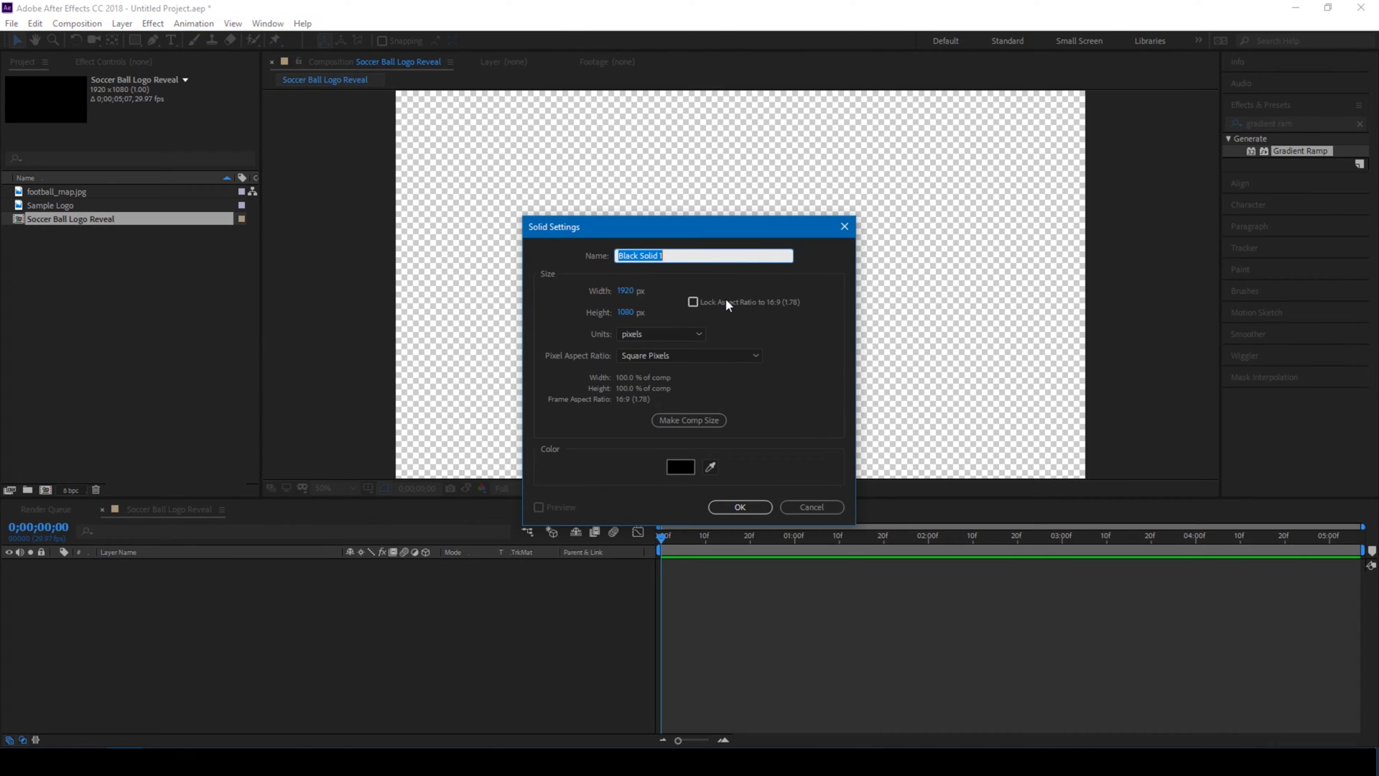
{"action": "type", "text": "Background"}
{"action": "left_click", "coordinate": [725, 510]}
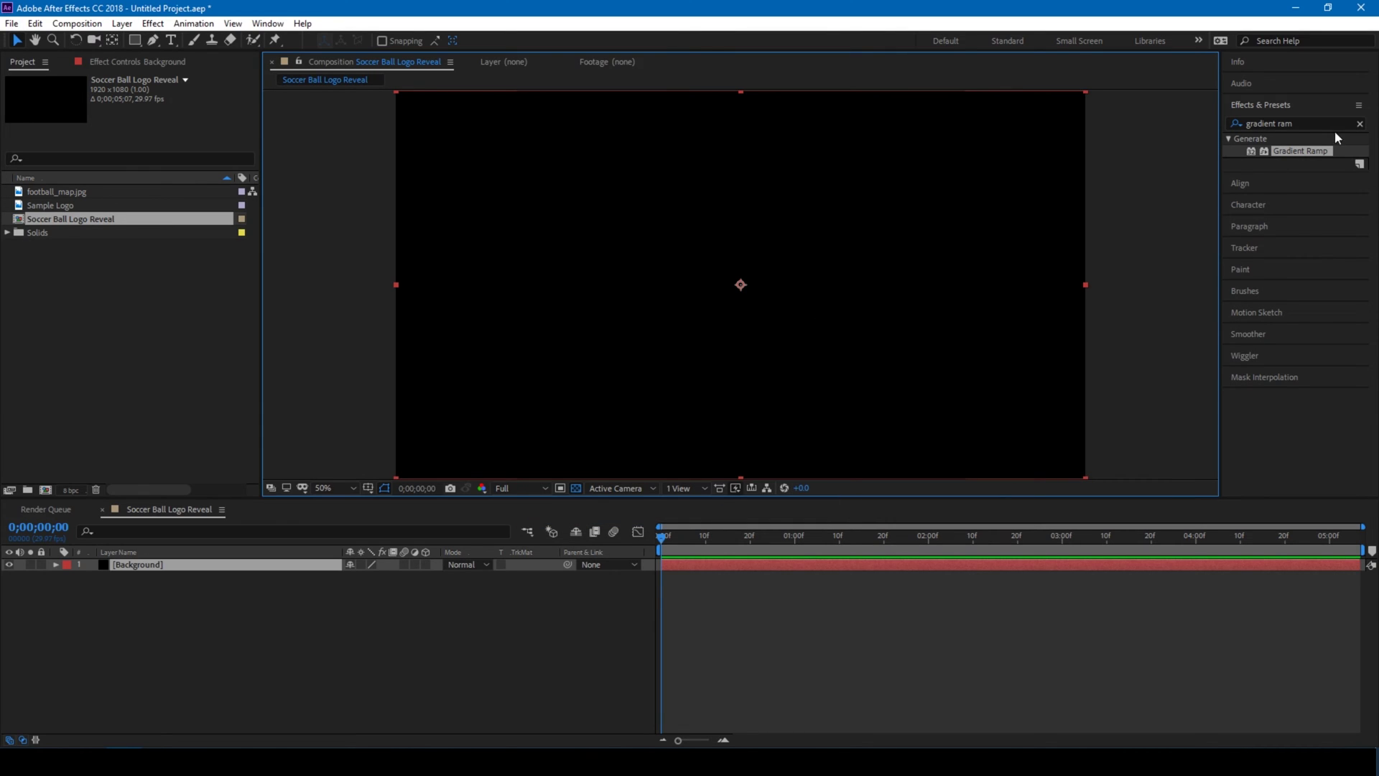
- Apply Gradient Ramp to Background with ramp Start Y 540 and End Y 3600
{"action": "left_click", "coordinate": [1288, 124]}
{"action": "type", "text": "gra"}
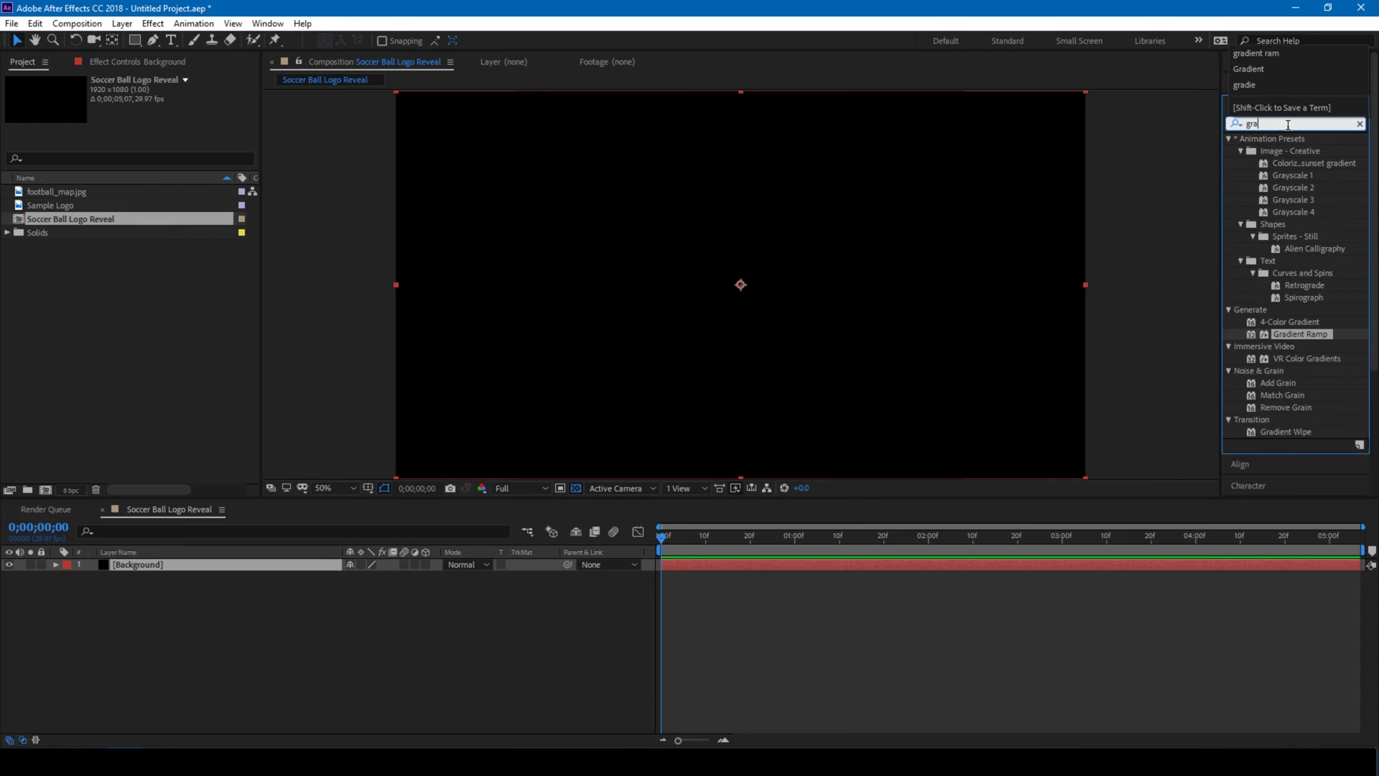
{"action": "type", "text": "dient ramp"}
{"action": "left_click_drag", "start_coordinate": [1313, 152], "coordinate": [787, 318]}
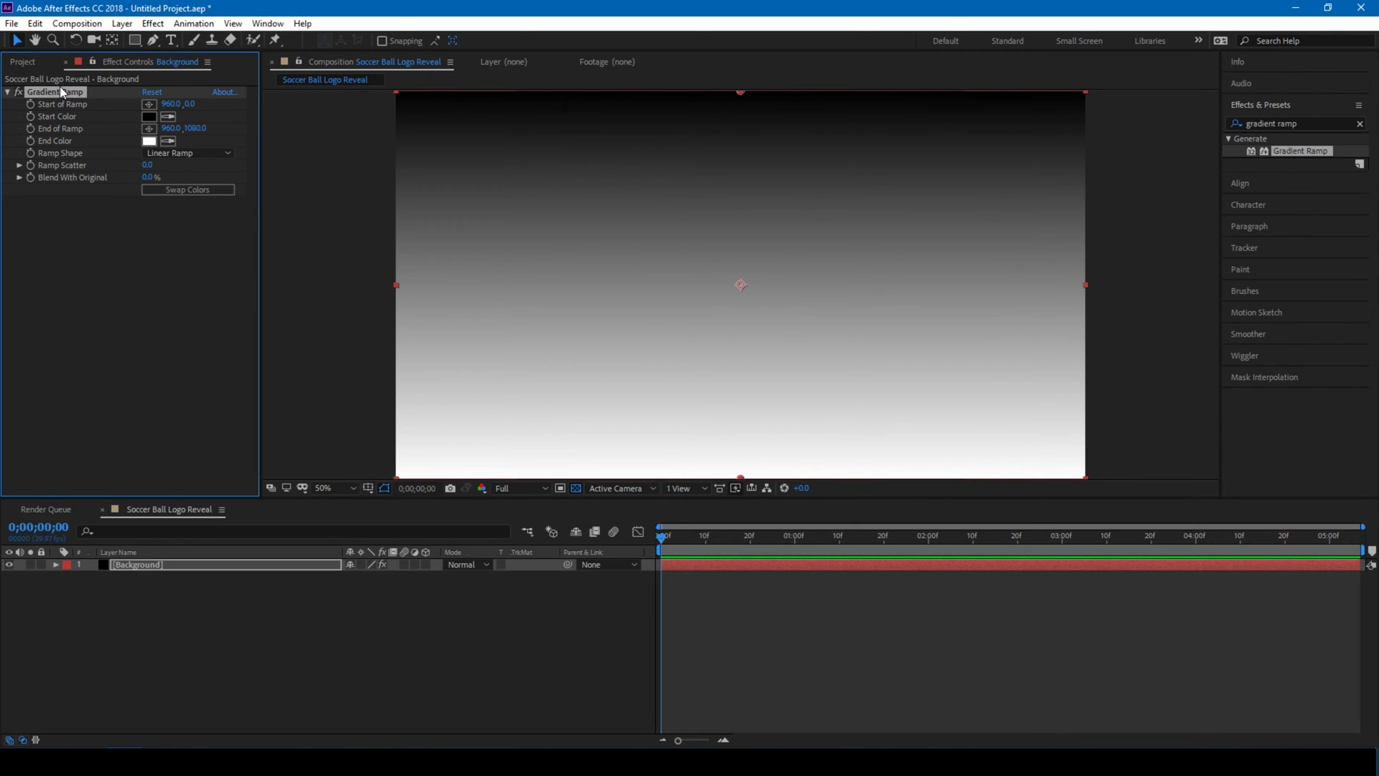
{"action": "left_click", "coordinate": [189, 104]}
{"action": "type", "text": "540"}
{"action": "key", "text": "Return"}
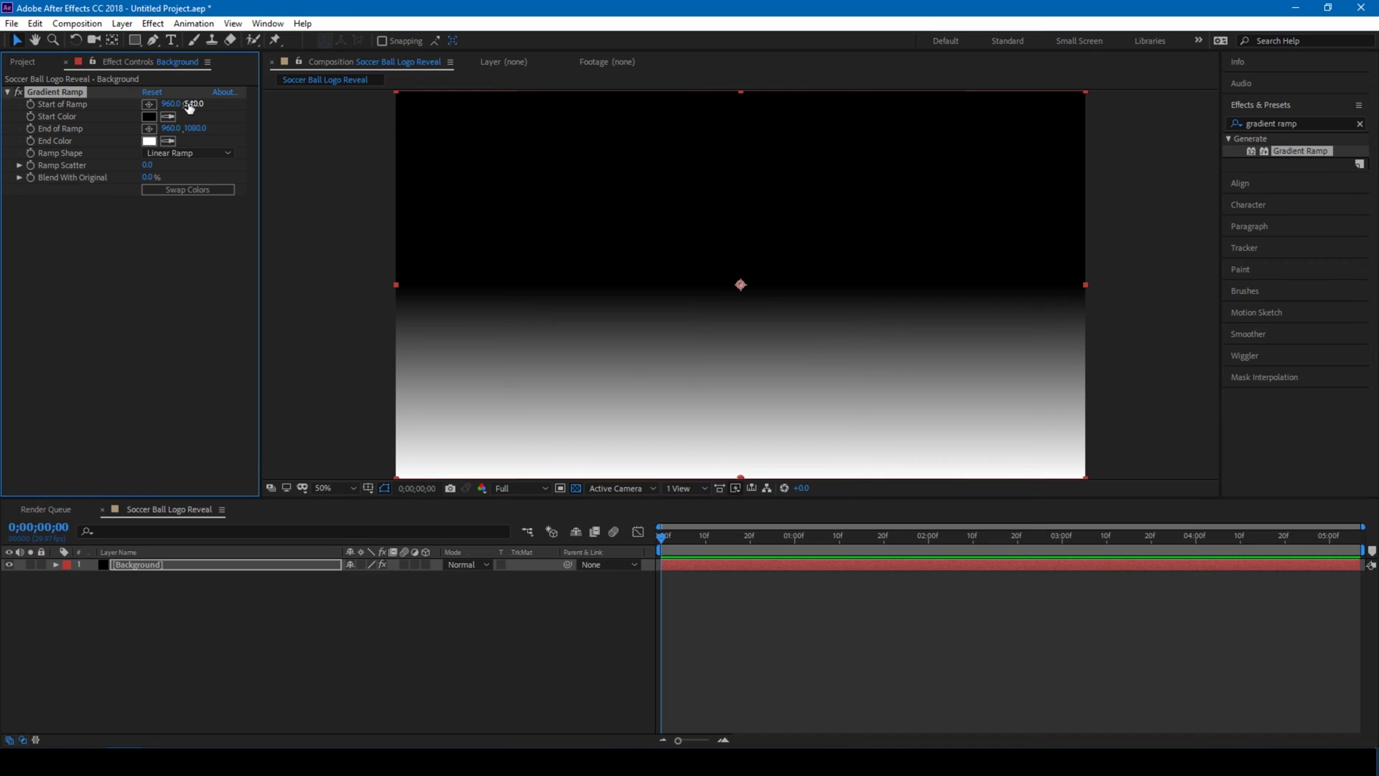
{"action": "left_click", "coordinate": [195, 128]}
{"action": "type", "text": "3600"}
{"action": "key", "text": "Return"}
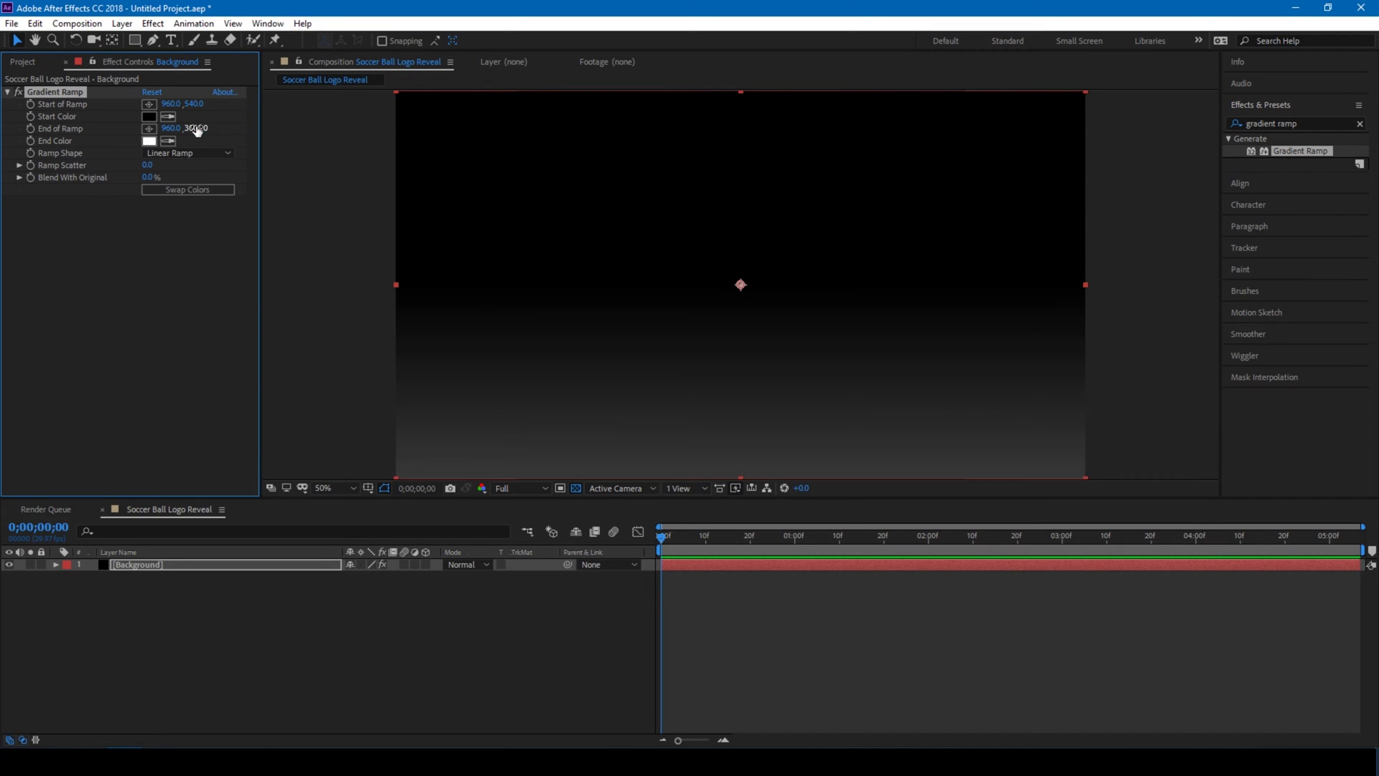
- Set the gradient's end colour to a bright cyan
{"action": "left_click", "coordinate": [148, 140]}
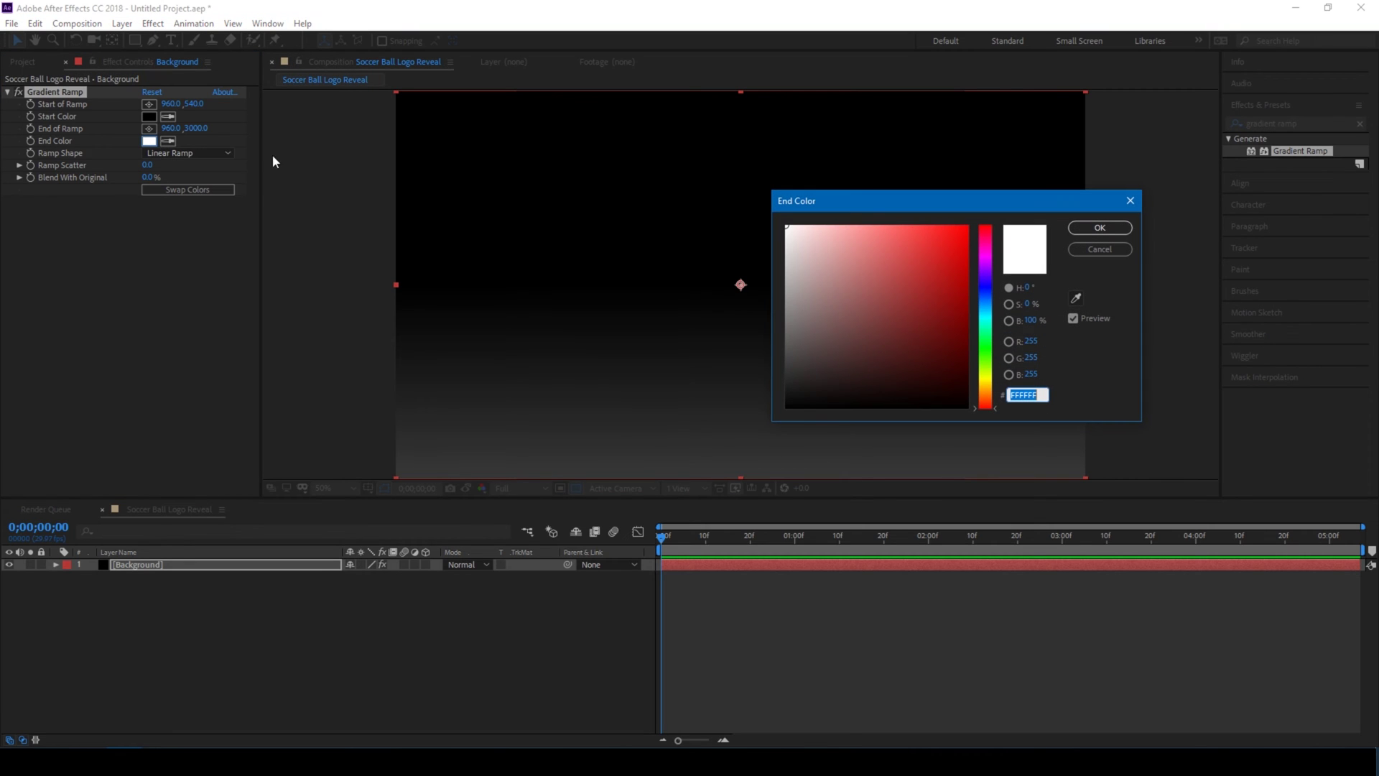
{"action": "left_click", "coordinate": [985, 296]}
{"action": "left_click", "coordinate": [915, 251]}
{"action": "left_click_drag", "start_coordinate": [917, 244], "coordinate": [911, 225]}
{"action": "left_click", "coordinate": [988, 309]}
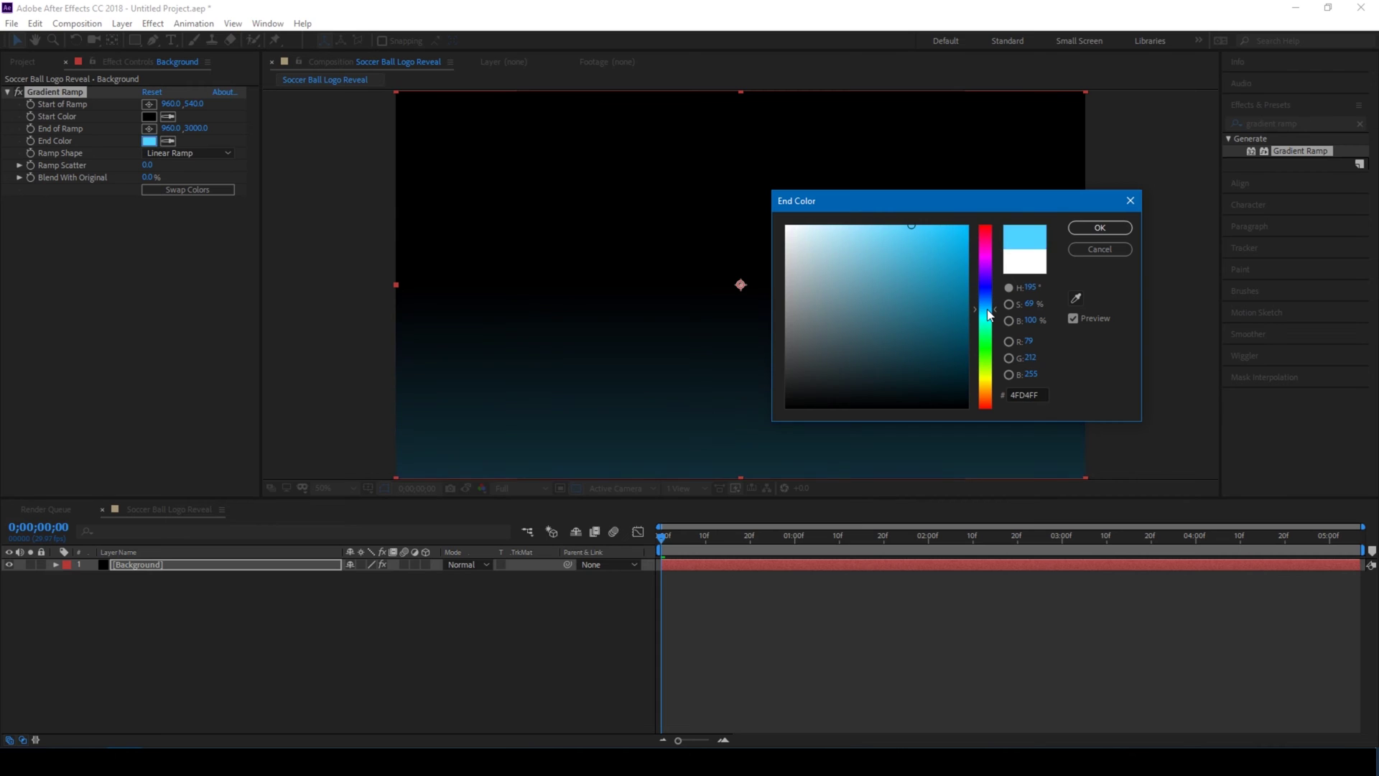
{"action": "left_click", "coordinate": [1075, 230]}
- Make the ramp shape Radial and swap its start and end colours
{"action": "left_click", "coordinate": [179, 153]}
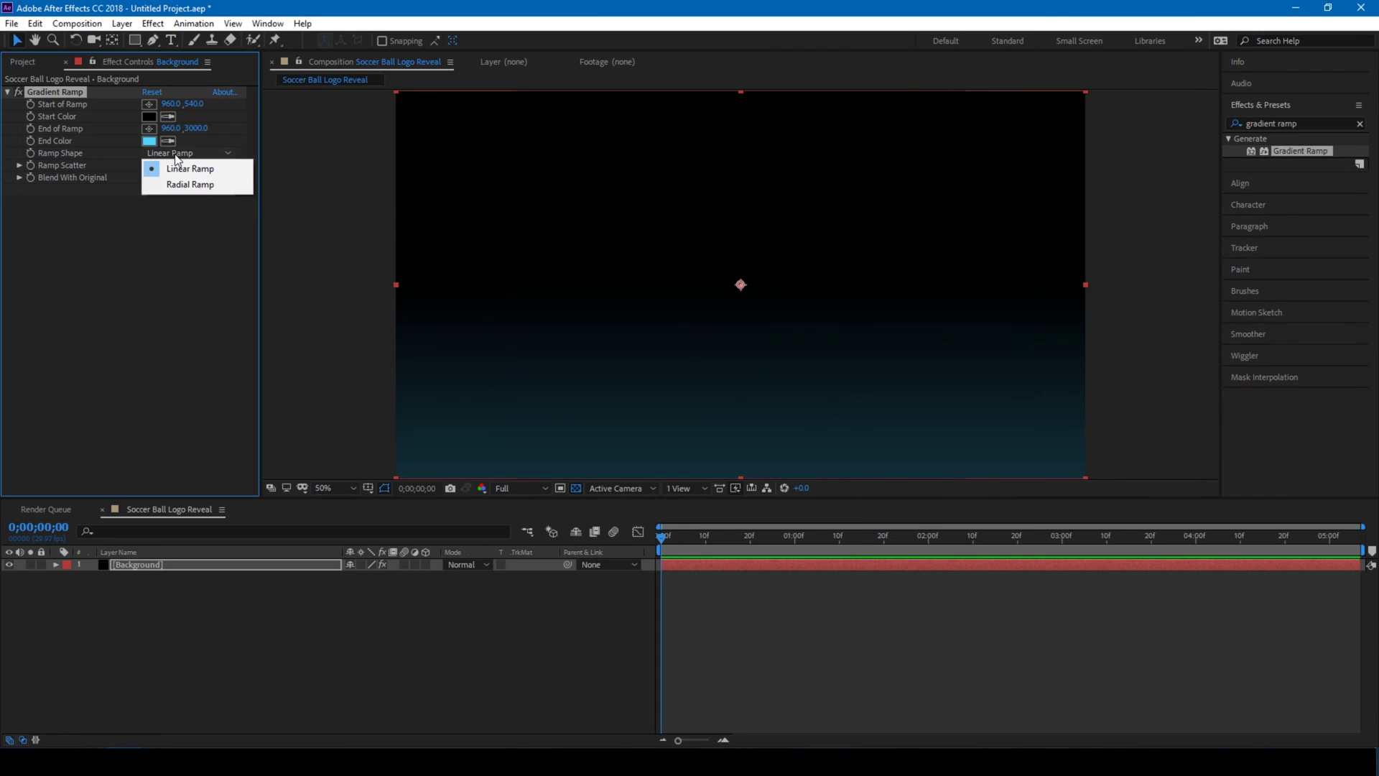
{"action": "left_click", "coordinate": [173, 185]}
{"action": "left_click", "coordinate": [180, 189]}
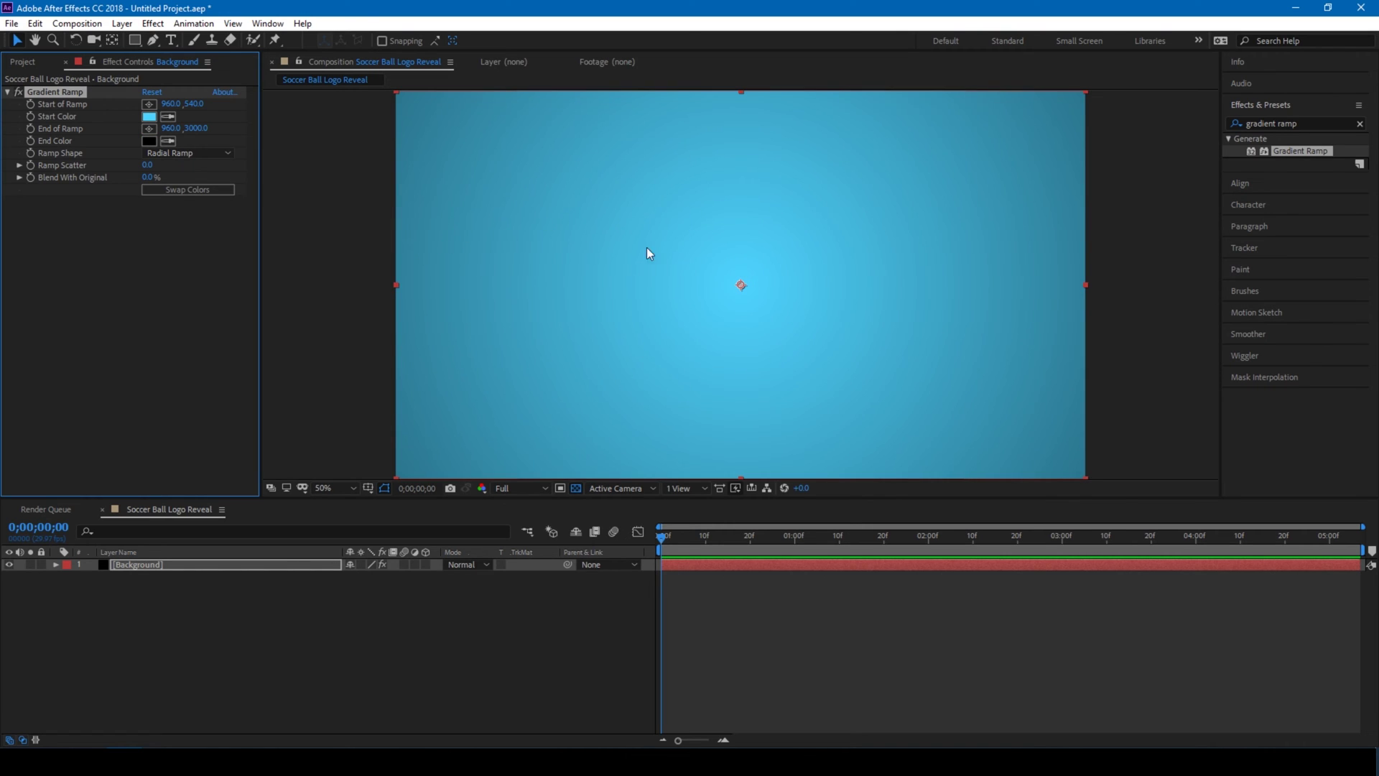
{"action": "left_click", "coordinate": [351, 297]}
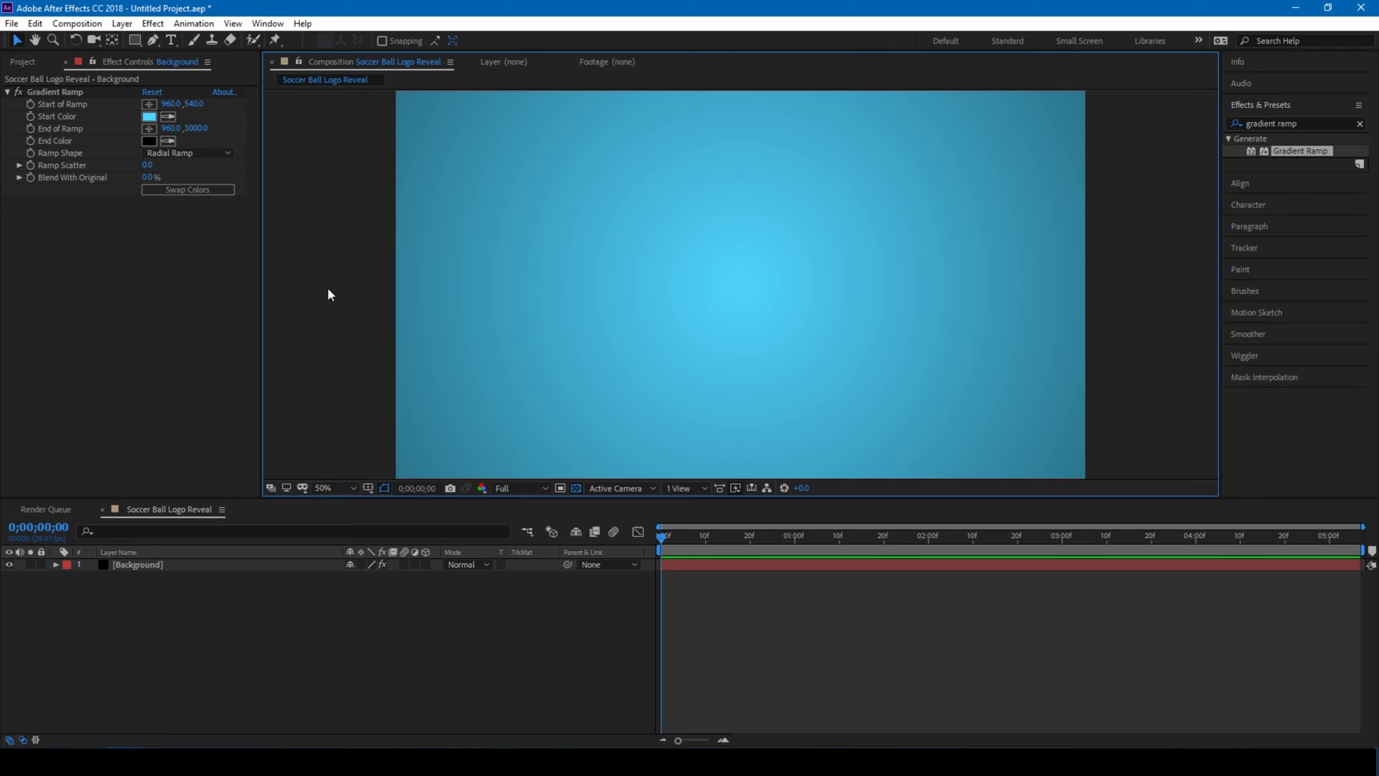
- Place football_map.jpg from the Project panel centred in the composition
{"action": "left_click", "coordinate": [31, 64]}
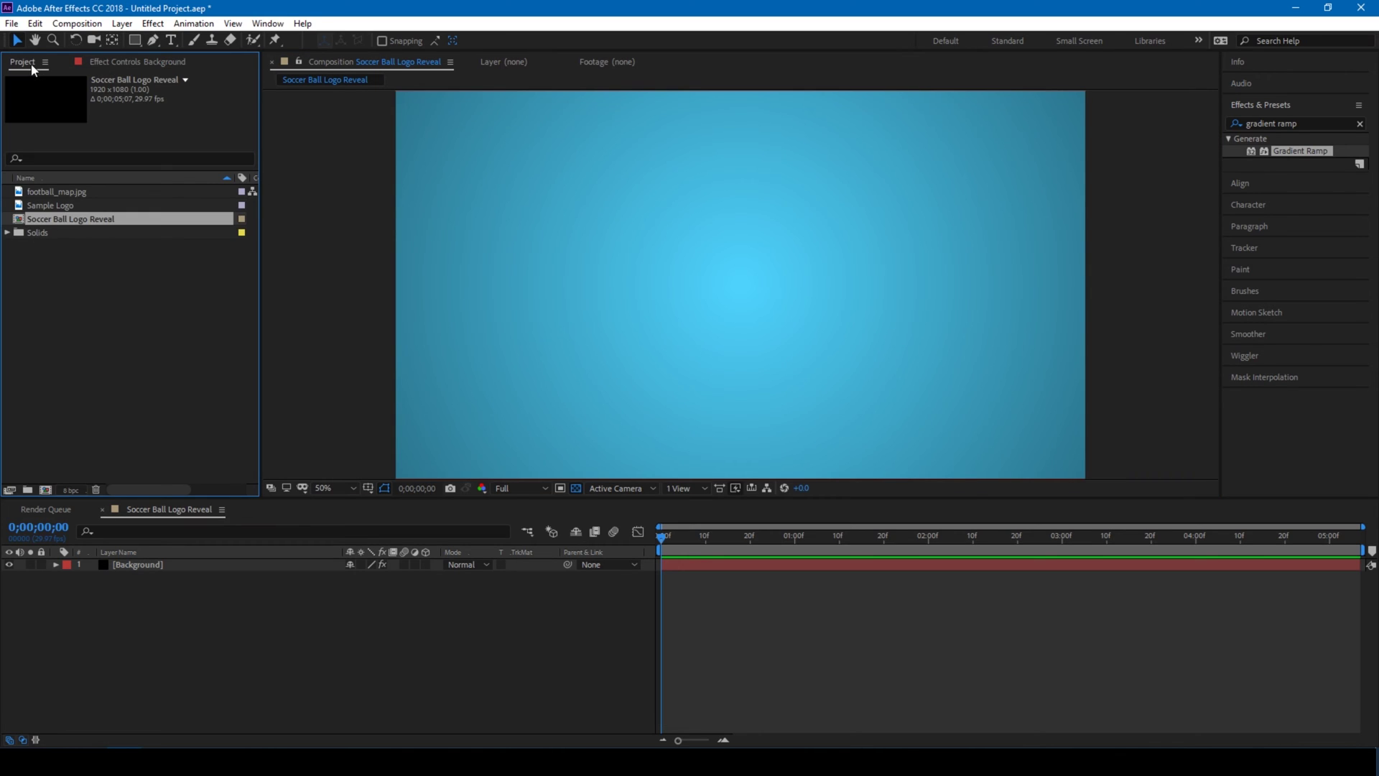
{"action": "left_click", "coordinate": [76, 268]}
{"action": "left_click", "coordinate": [68, 193]}
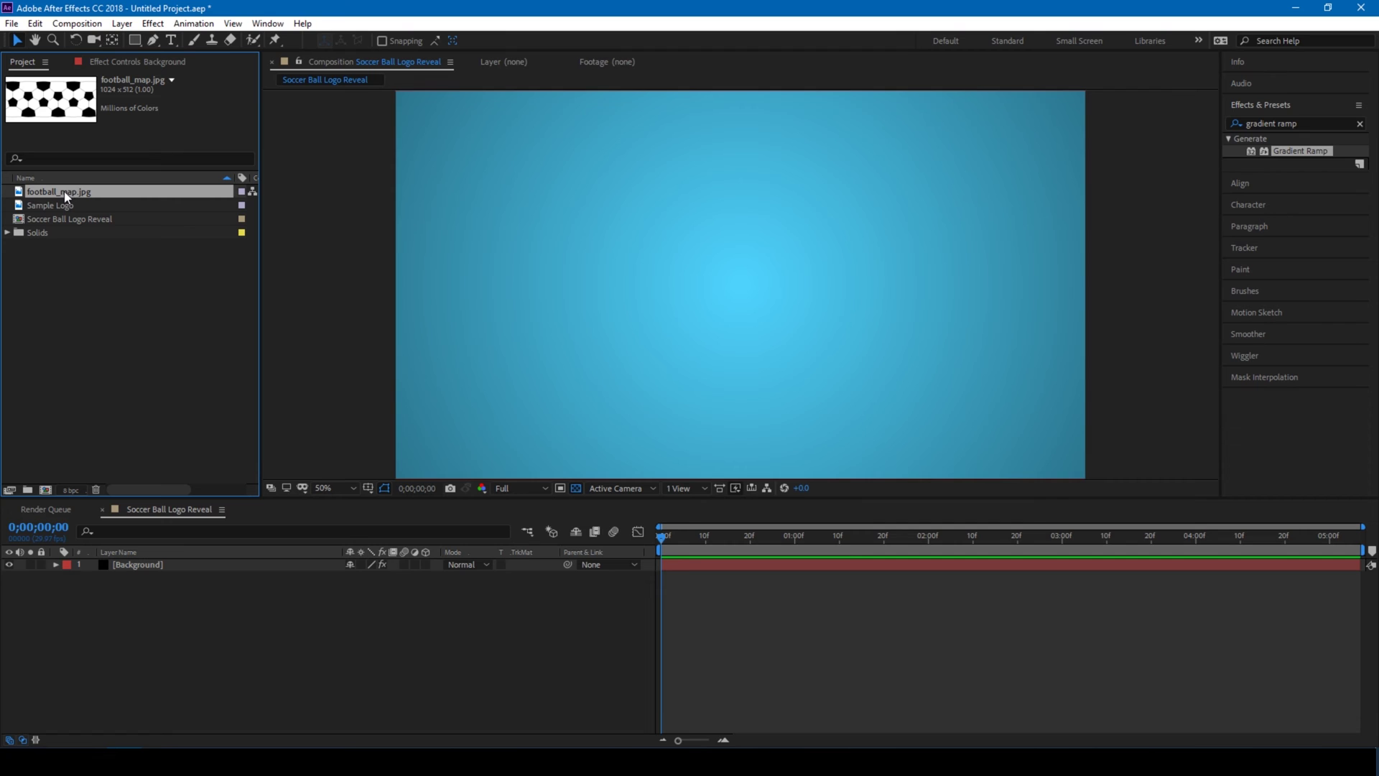
{"action": "left_click_drag", "start_coordinate": [66, 196], "coordinate": [741, 306]}
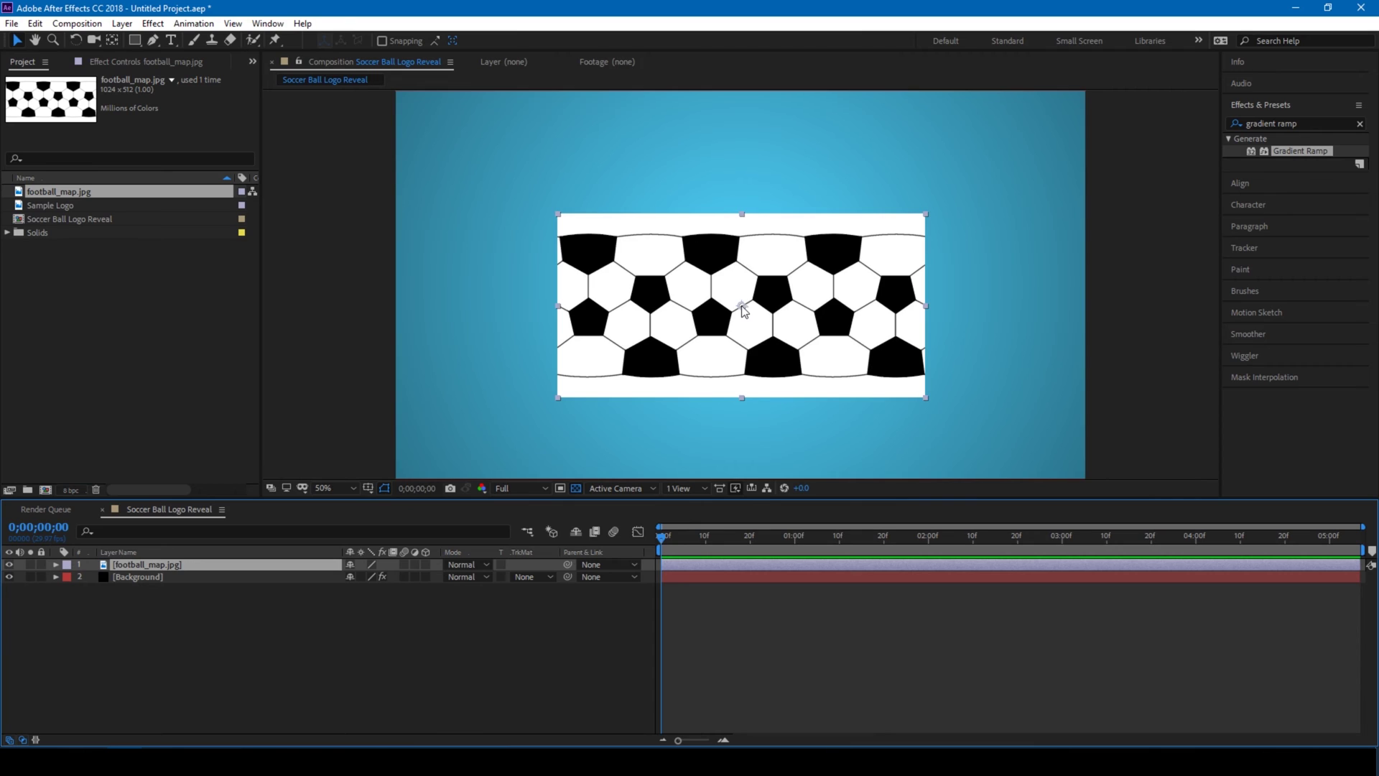
{"action": "left_click", "coordinate": [360, 295]}
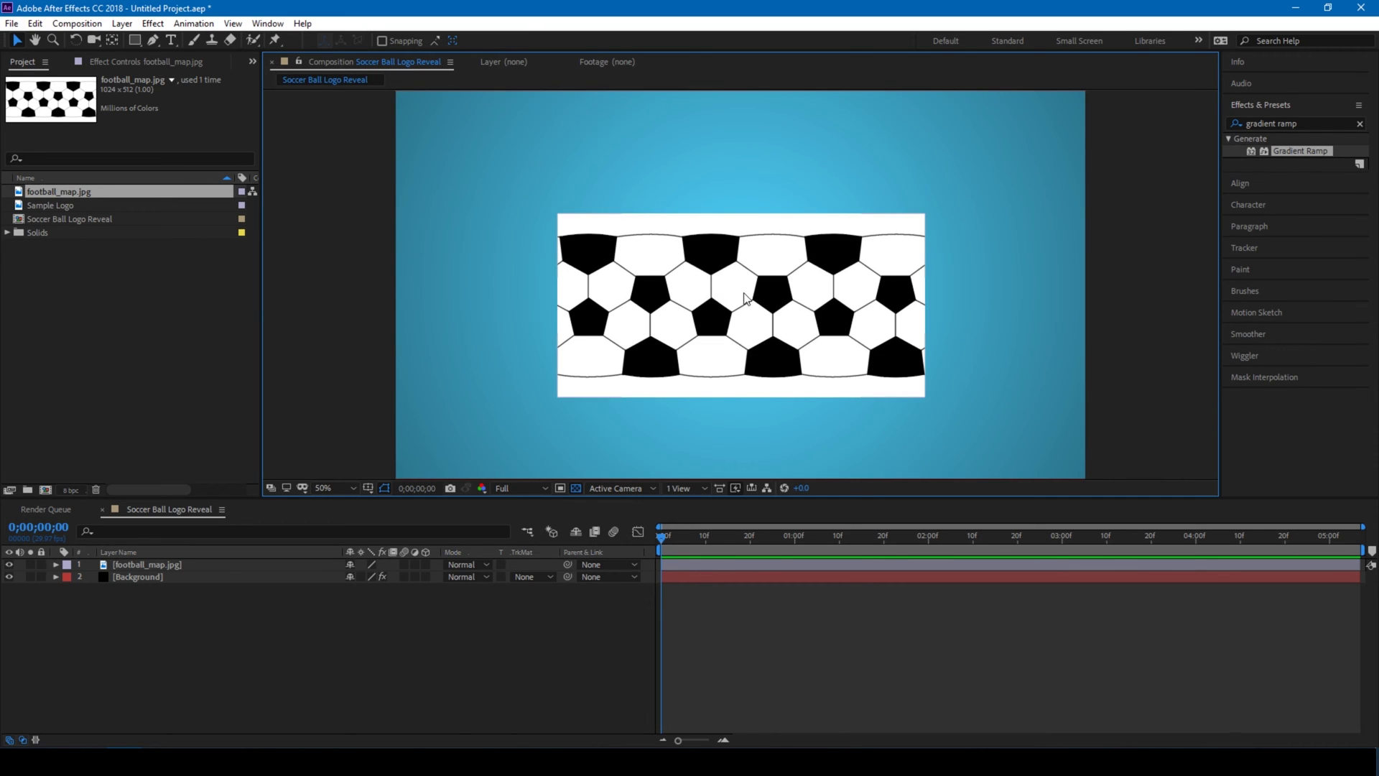
- Rename the football_map.jpg layer to 'Football'
{"action": "right_click", "coordinate": [141, 561]}
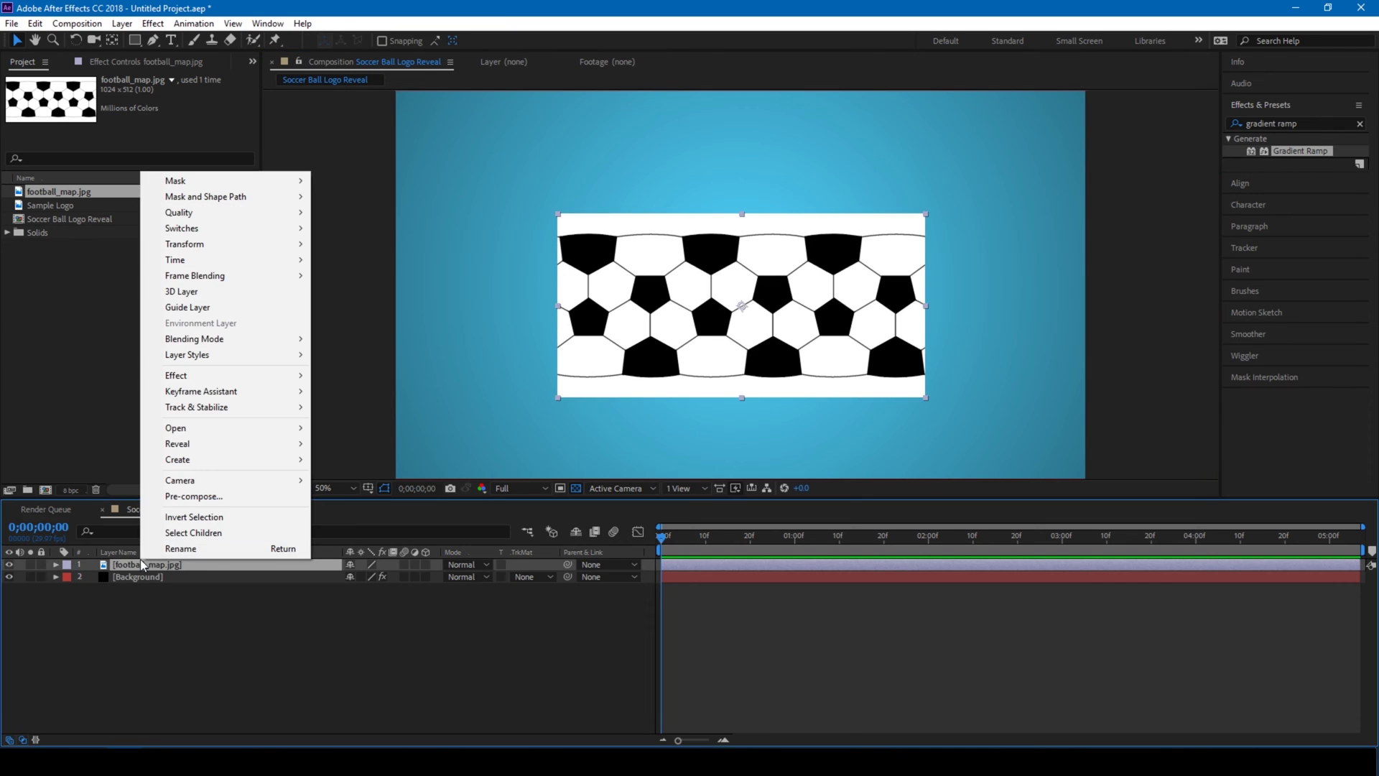
{"action": "left_click", "coordinate": [154, 553]}
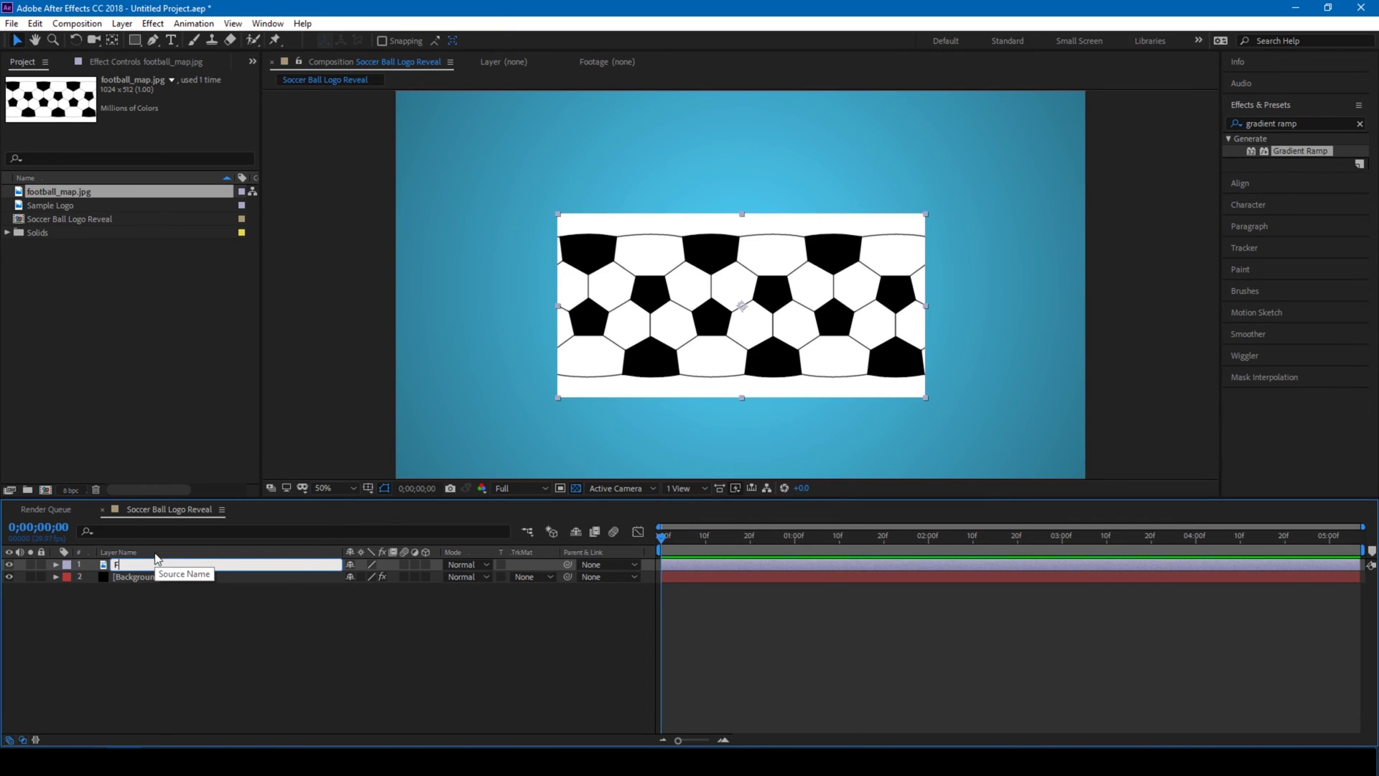
{"action": "type", "text": "Football"}
{"action": "key", "text": "Return"}
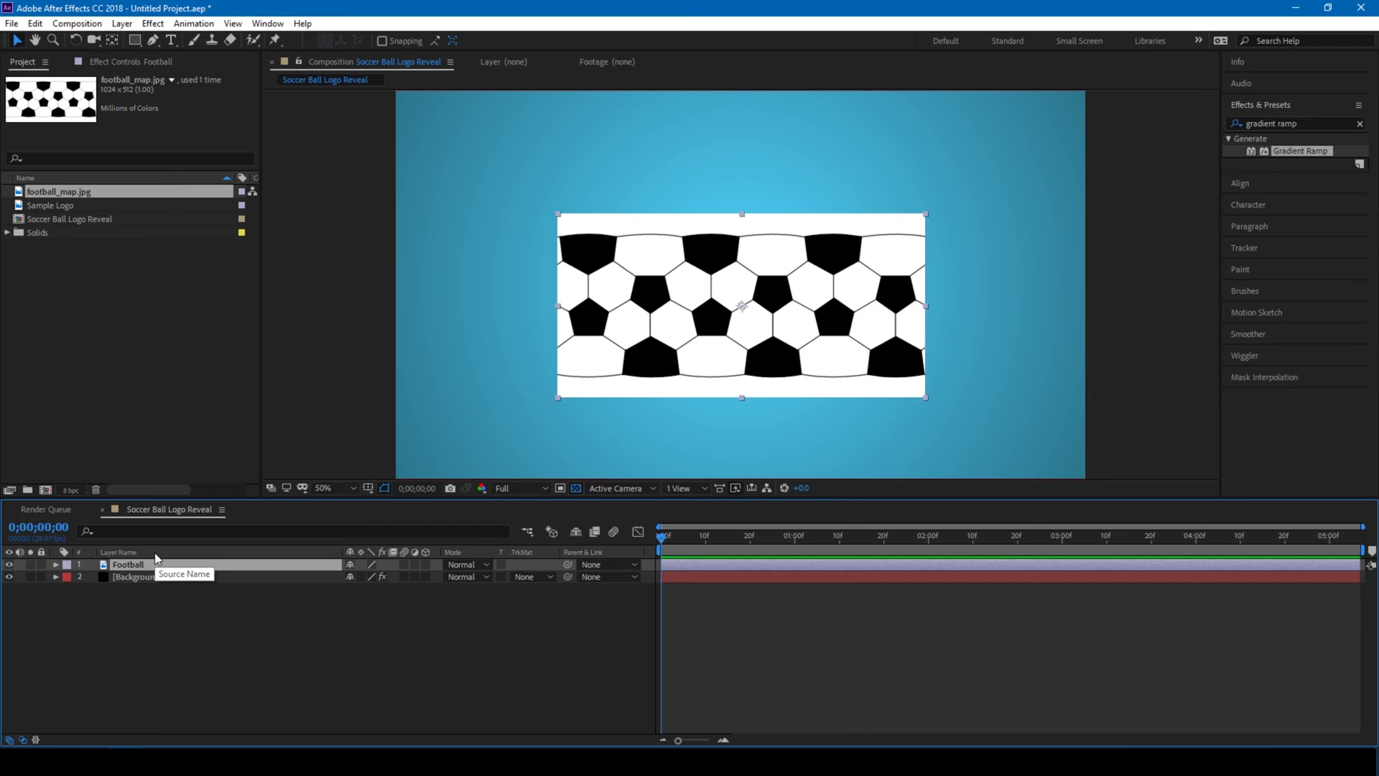
{"action": "left_click", "coordinate": [1282, 124]}
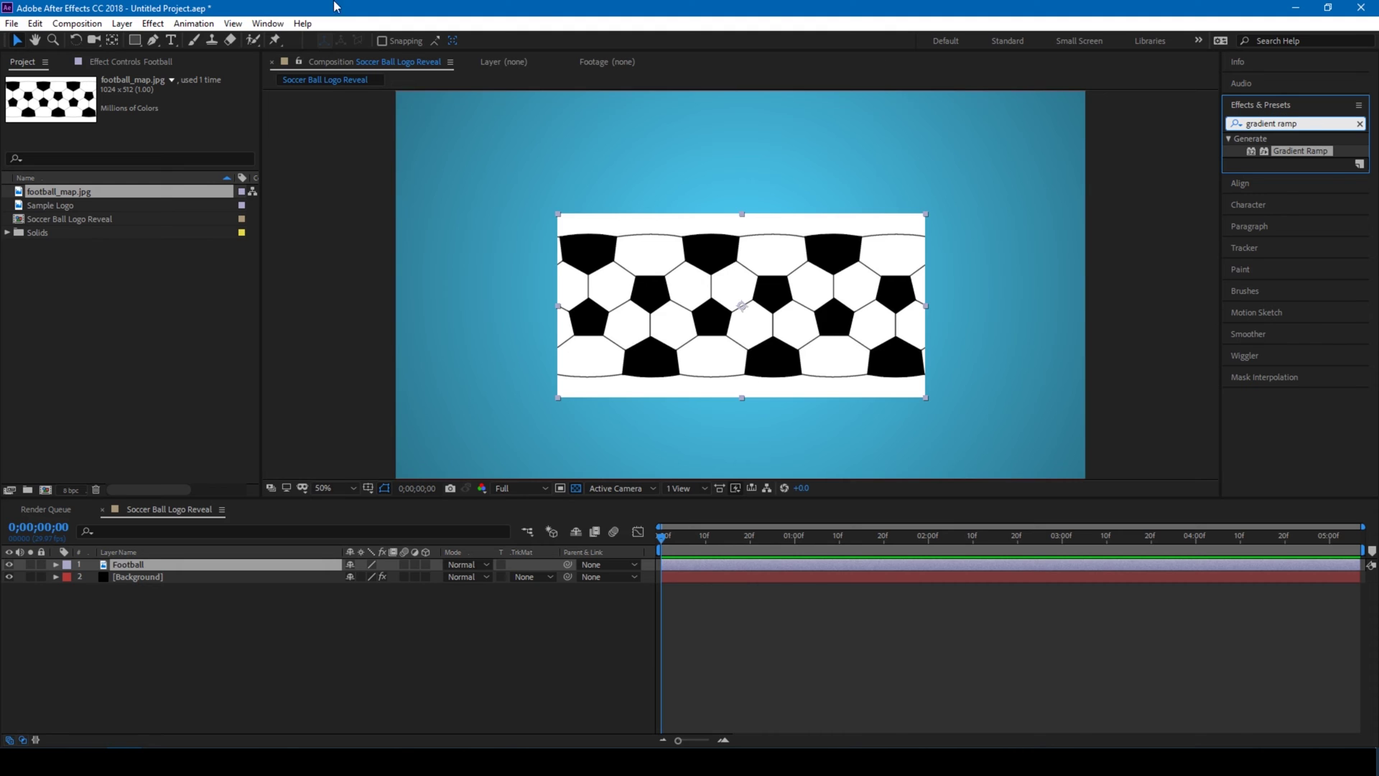
- Apply the CC Sphere effect to the Football layer, wrapping it into a 3D ball
{"action": "left_click", "coordinate": [266, 24]}
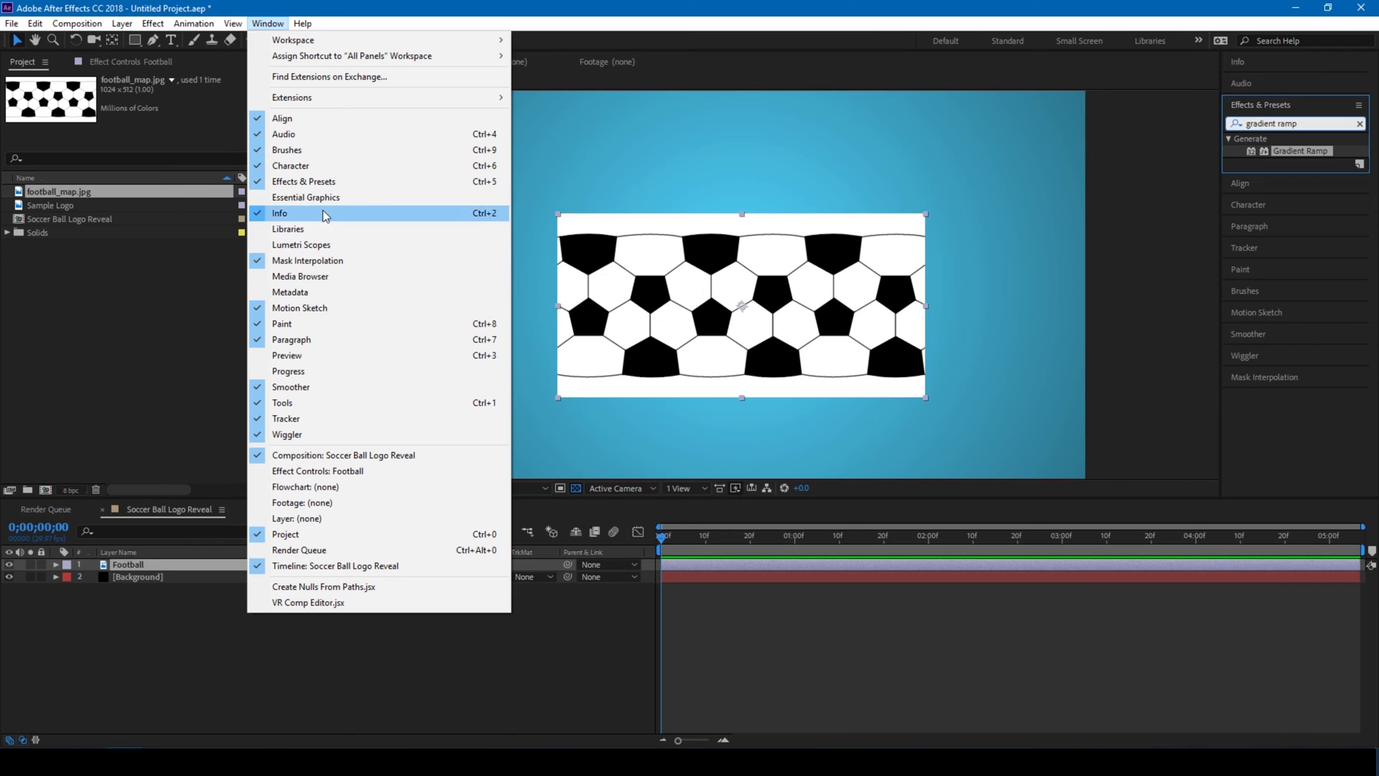
{"action": "left_click", "coordinate": [1276, 122]}
{"action": "triple_click", "coordinate": [1277, 122]}
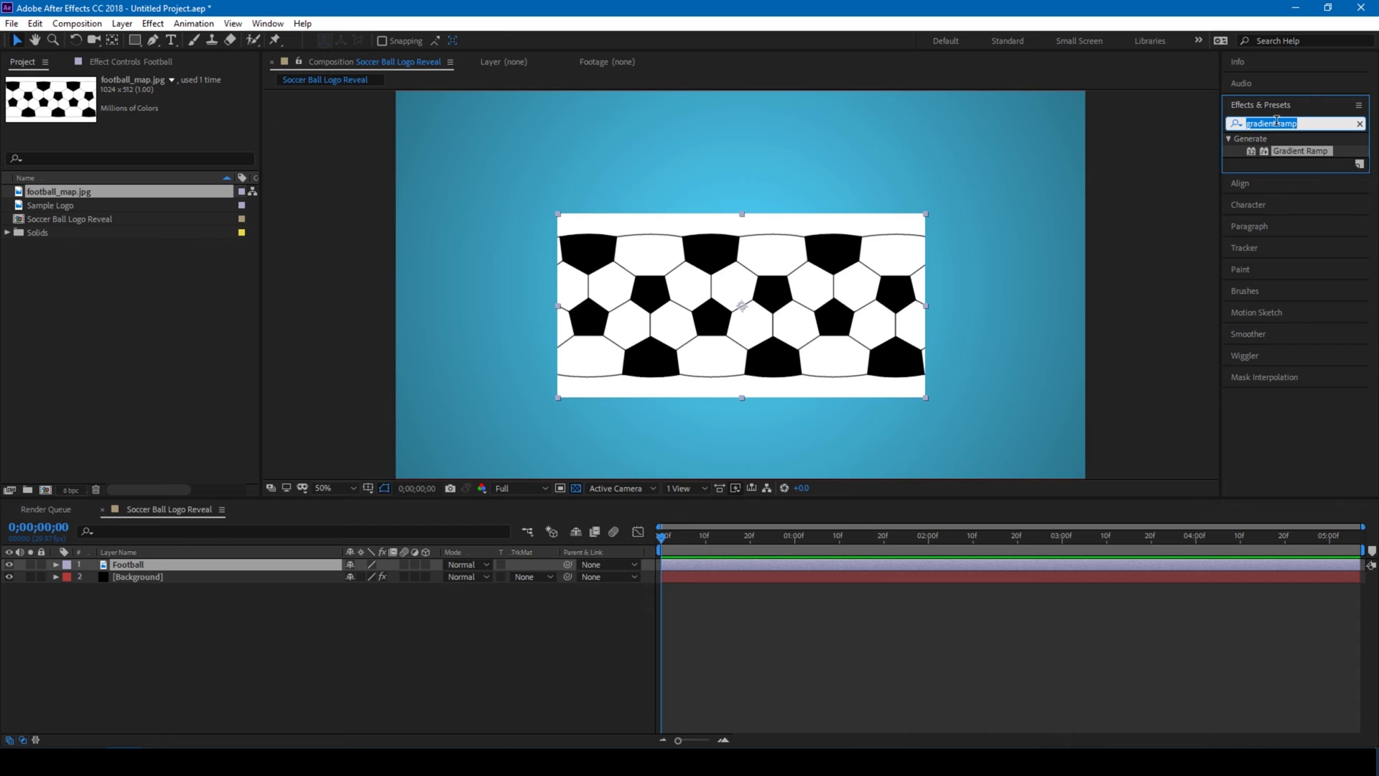
{"action": "type", "text": "cc"}
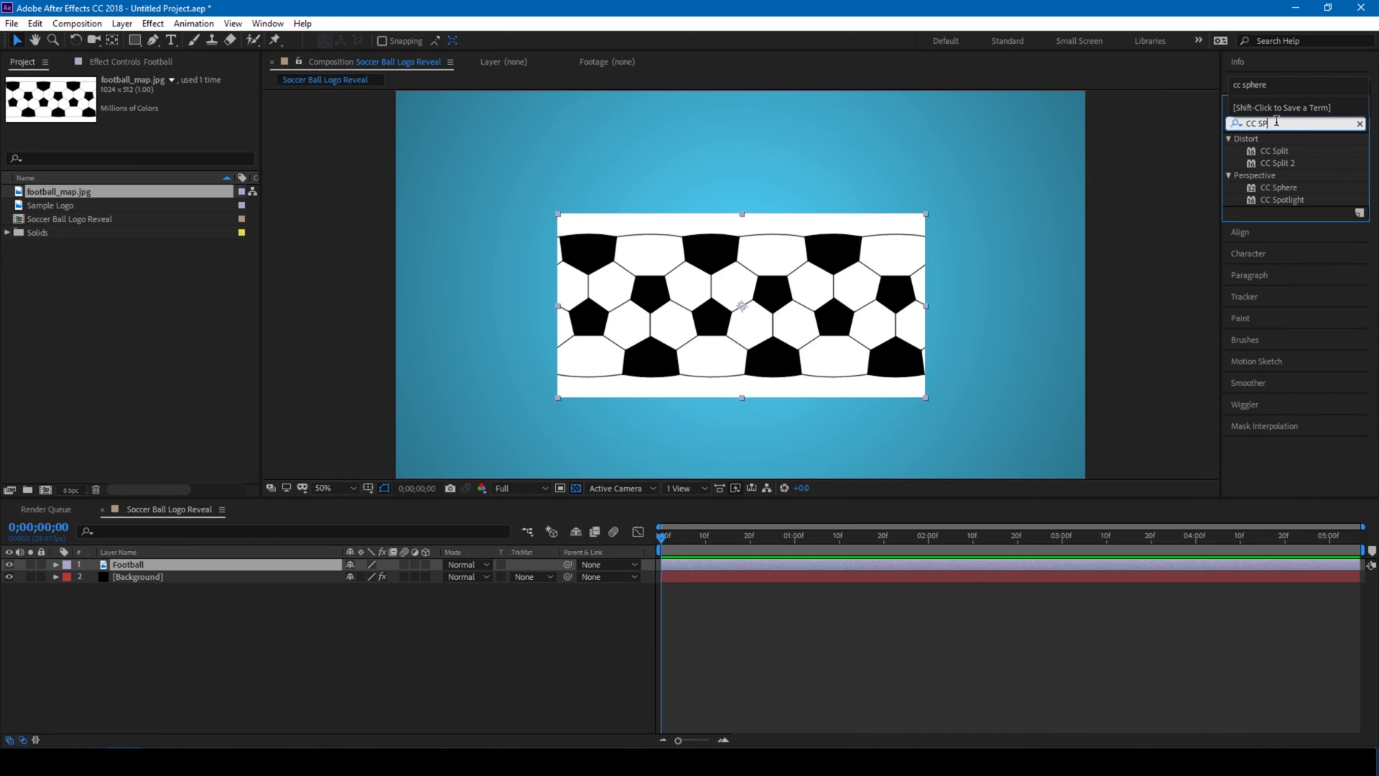
{"action": "type", "text": "here"}
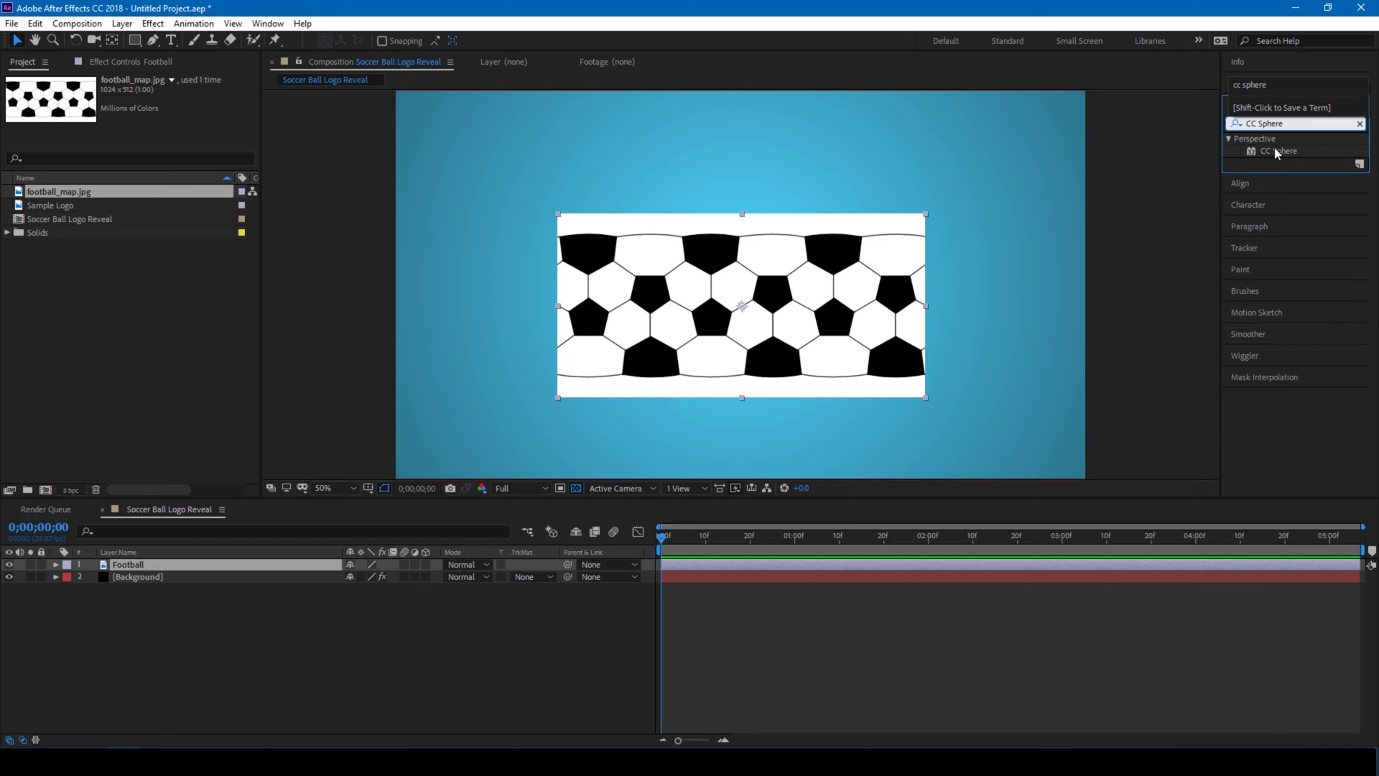
{"action": "left_click", "coordinate": [1287, 150]}
{"action": "left_click_drag", "start_coordinate": [1273, 151], "coordinate": [843, 282]}
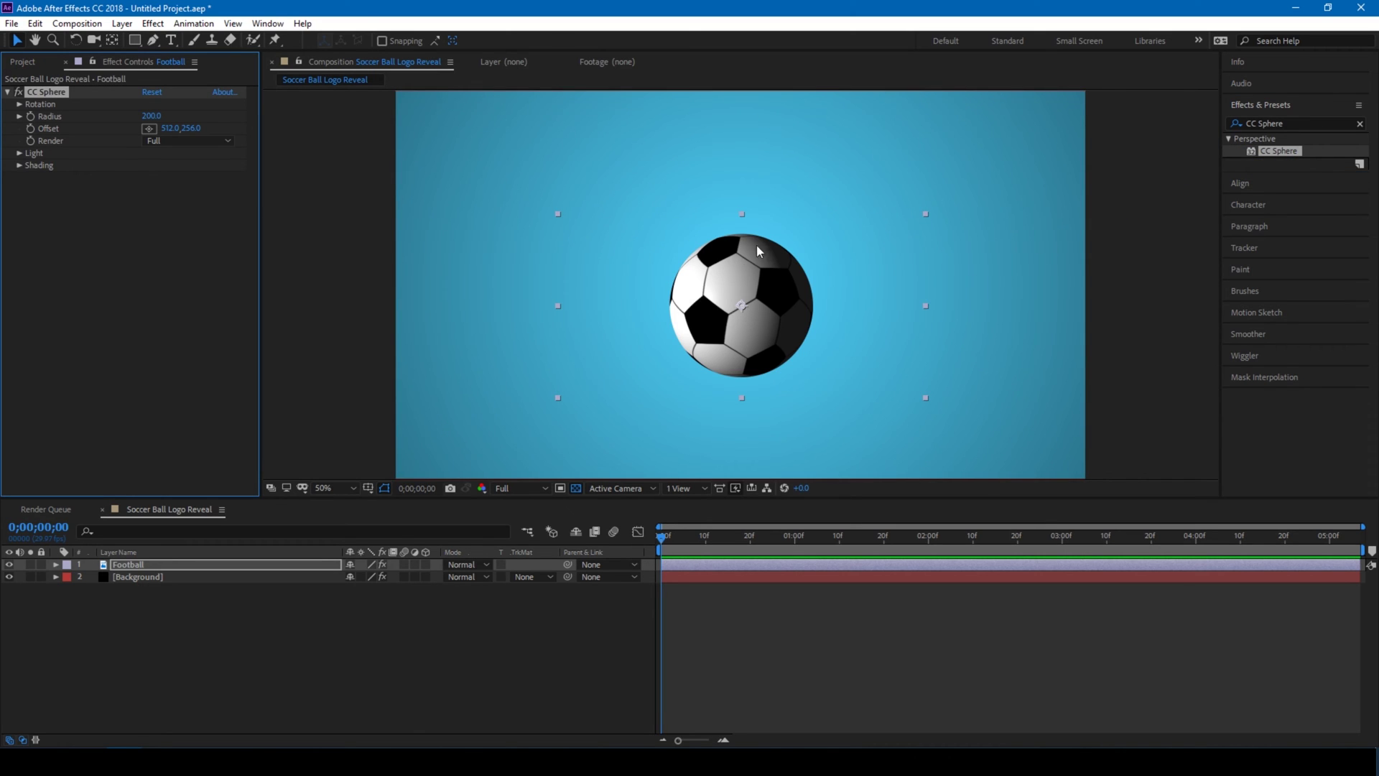
- Set the CC Sphere Light Height to 80
{"action": "left_click", "coordinate": [216, 565]}
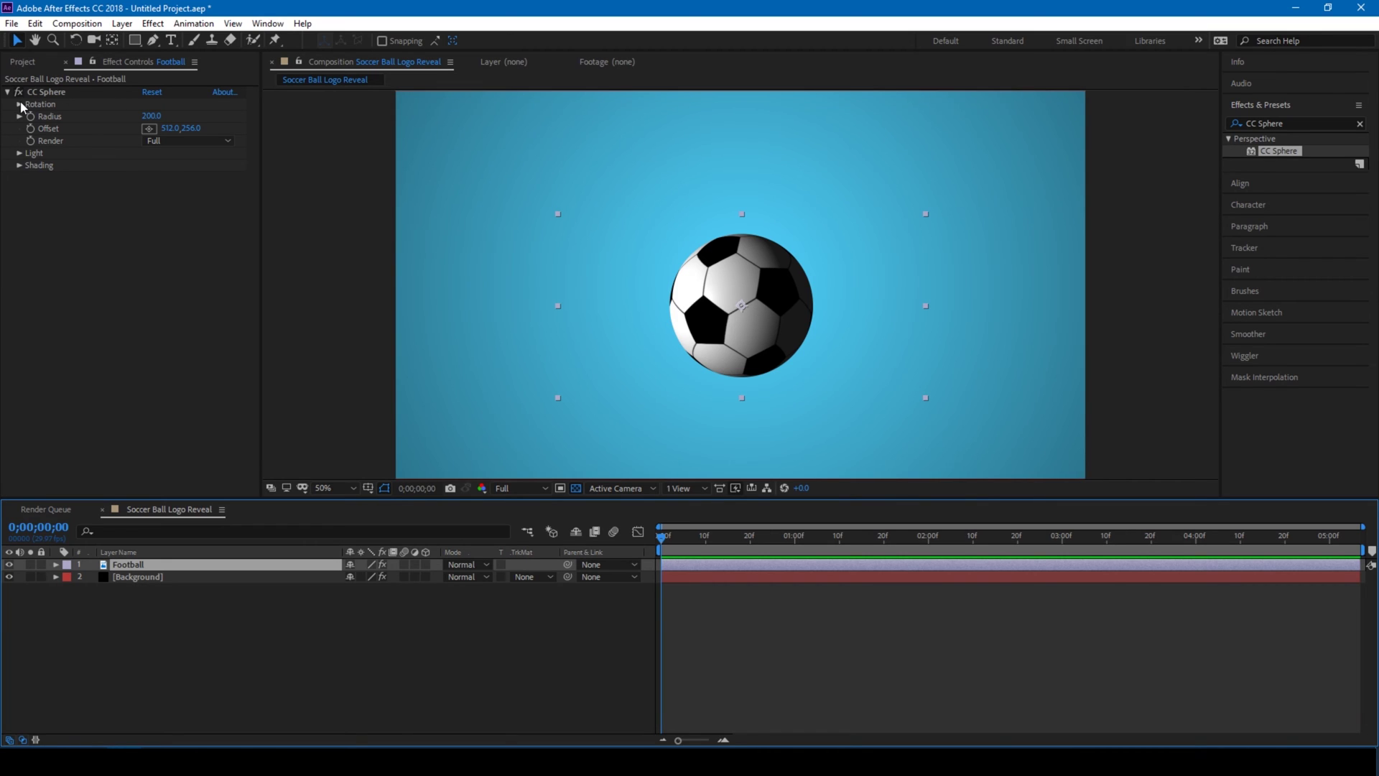
{"action": "left_click", "coordinate": [19, 153]}
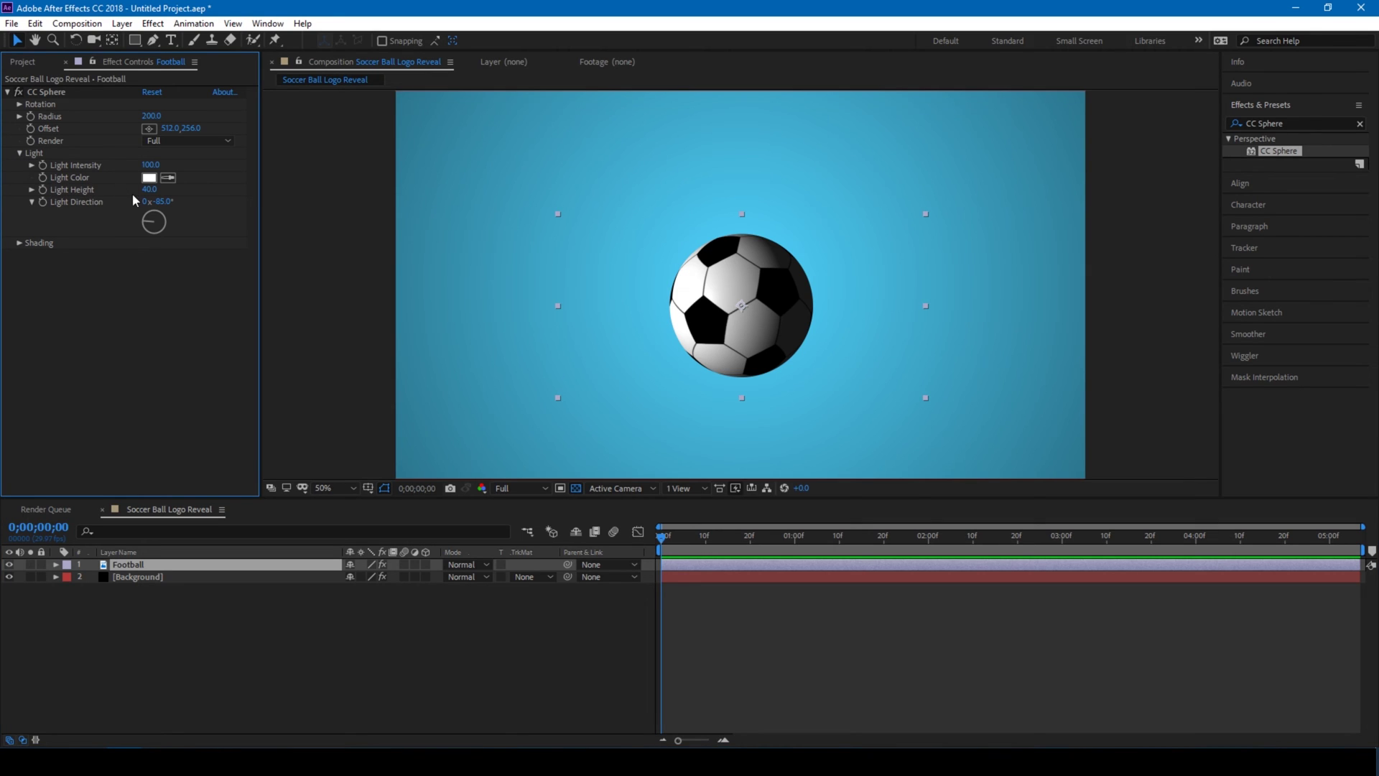
{"action": "left_click", "coordinate": [152, 188]}
{"action": "type", "text": "80"}
{"action": "key", "text": "Return"}
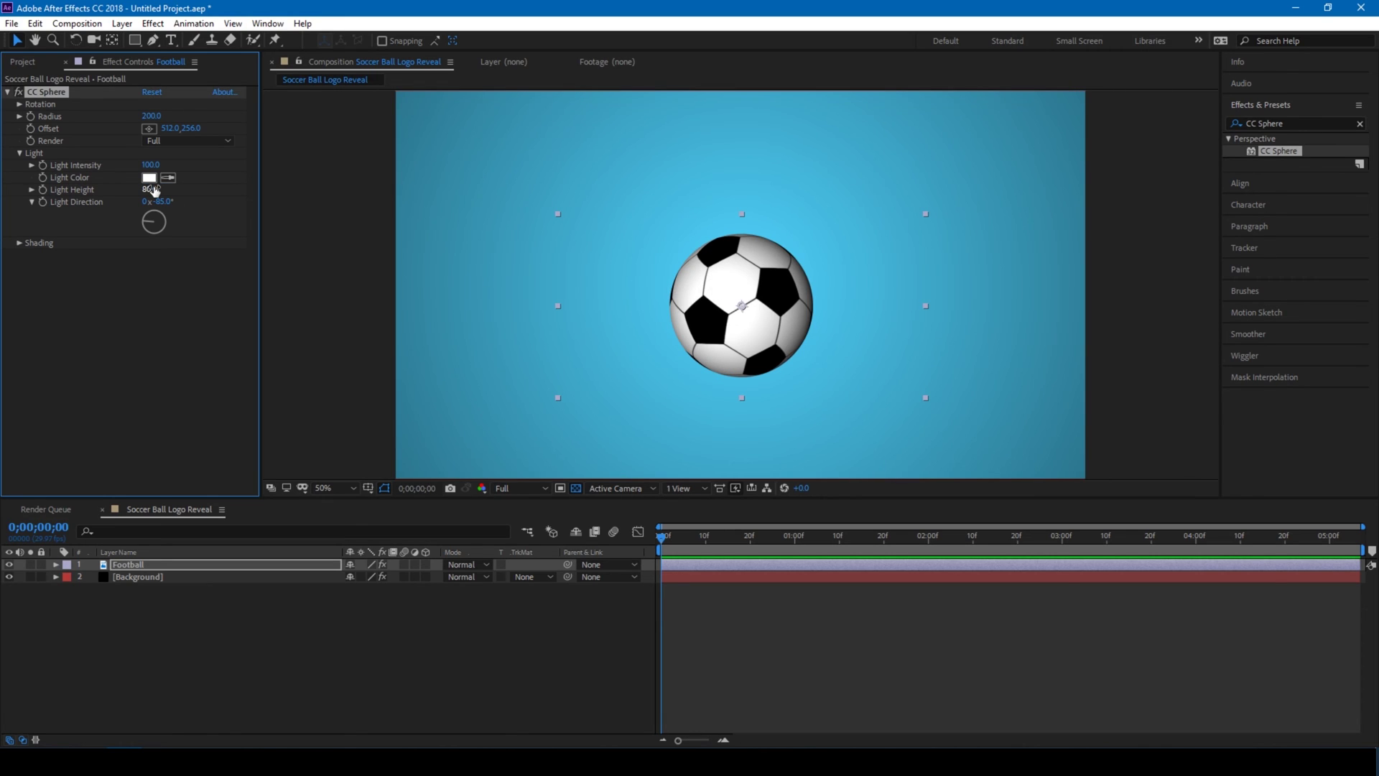
- Set the sphere's Ambient shading to 50 and enlarge its Radius to 296
{"action": "left_click", "coordinate": [19, 243]}
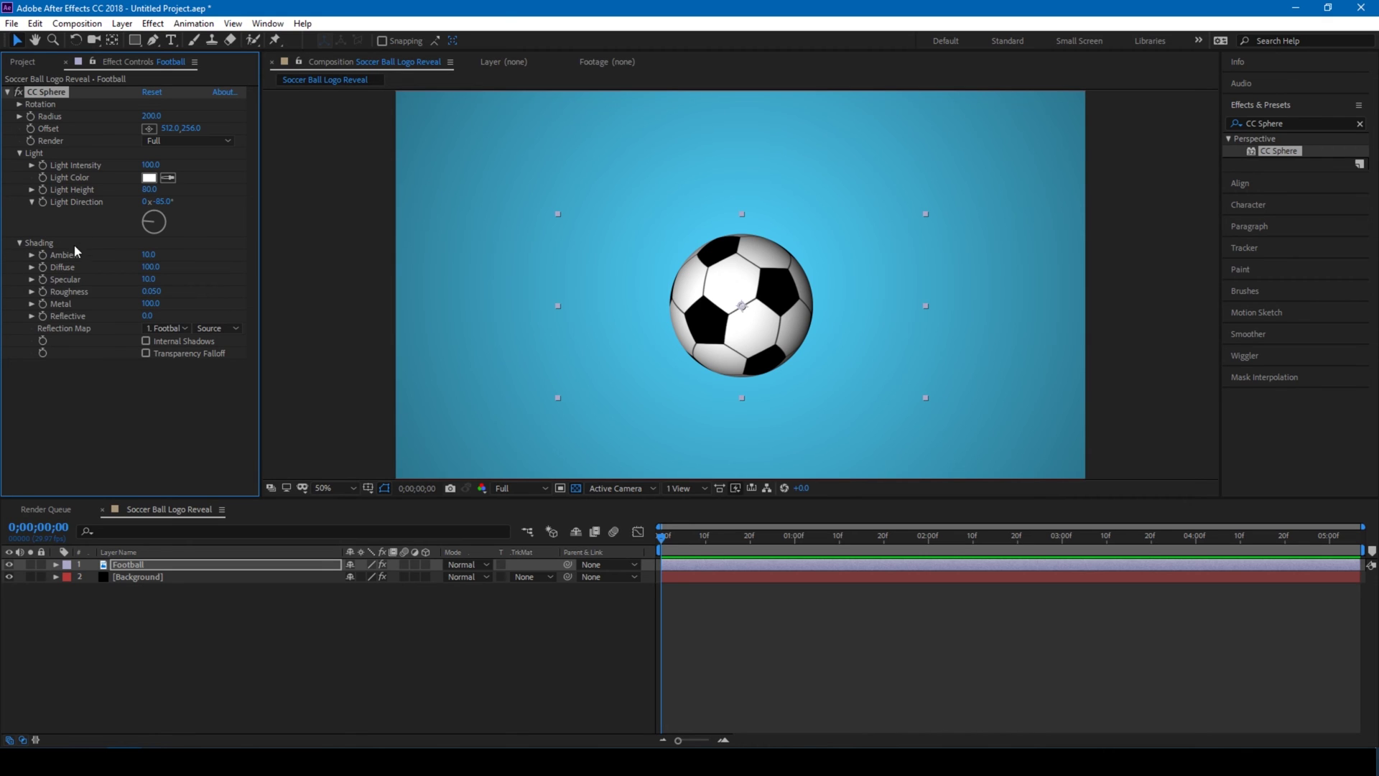
{"action": "left_click", "coordinate": [148, 255]}
{"action": "type", "text": "4"}
{"action": "type", "text": "0"}
{"action": "key", "text": "Return"}
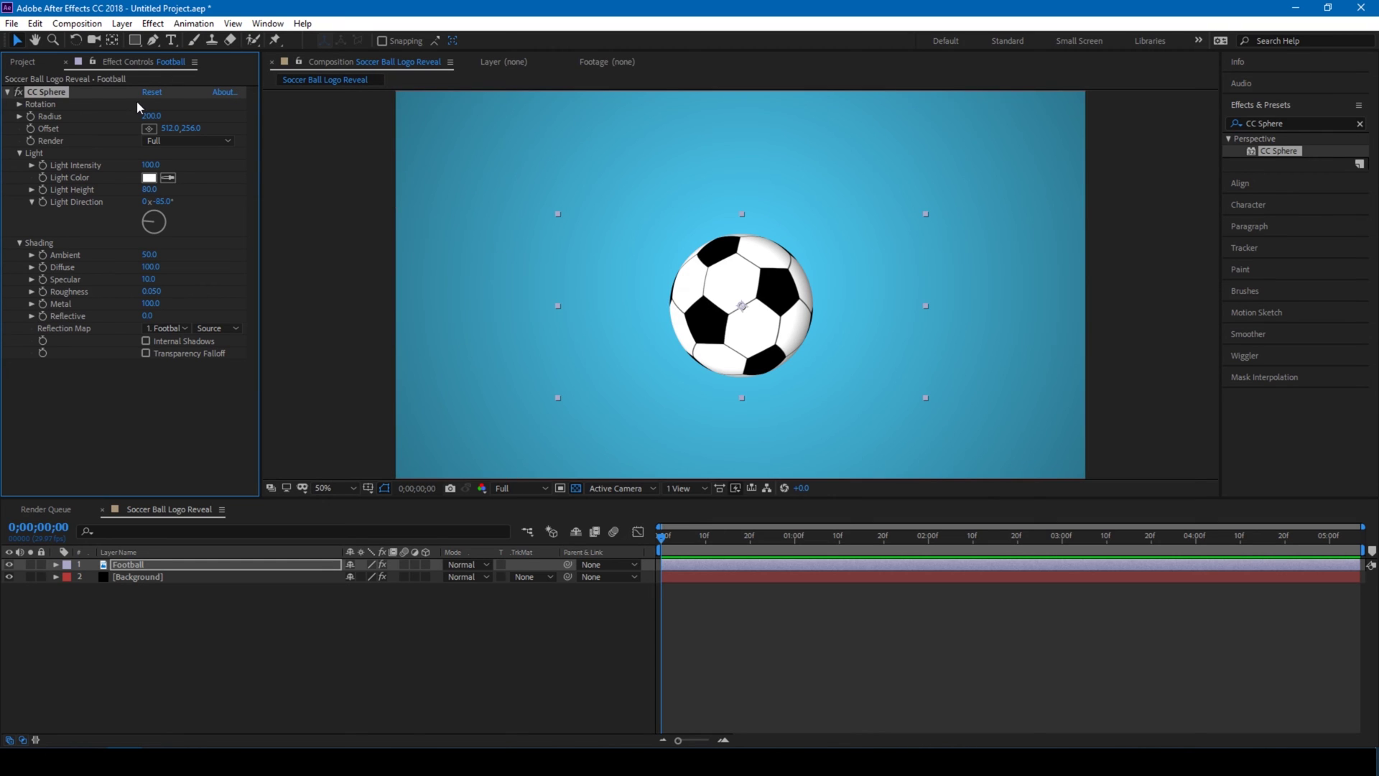
{"action": "left_click_drag", "start_coordinate": [150, 116], "coordinate": [214, 111]}
{"action": "left_click", "coordinate": [334, 170]}
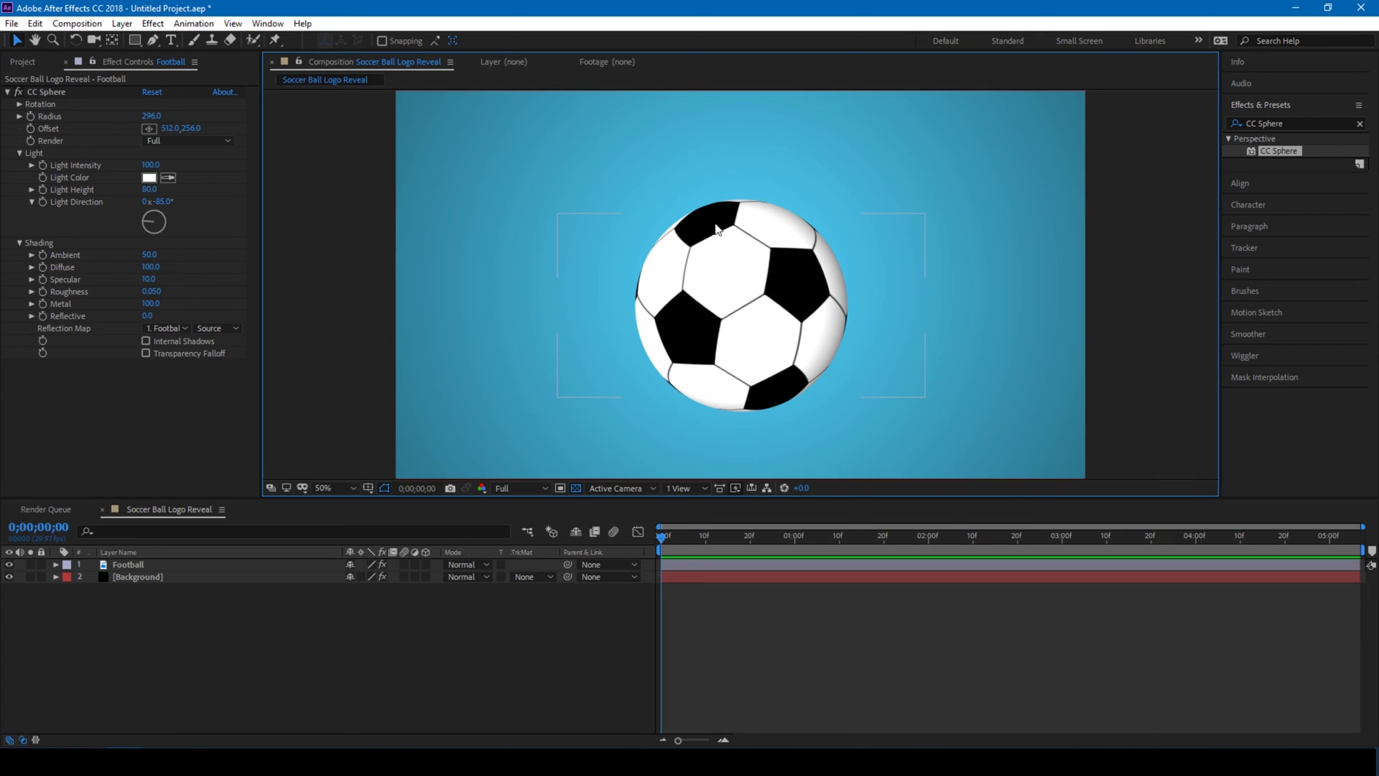
- Keyframe Rotation Y from 0 at the start to 4 revolutions at the clip's end
{"action": "left_click", "coordinate": [19, 104]}
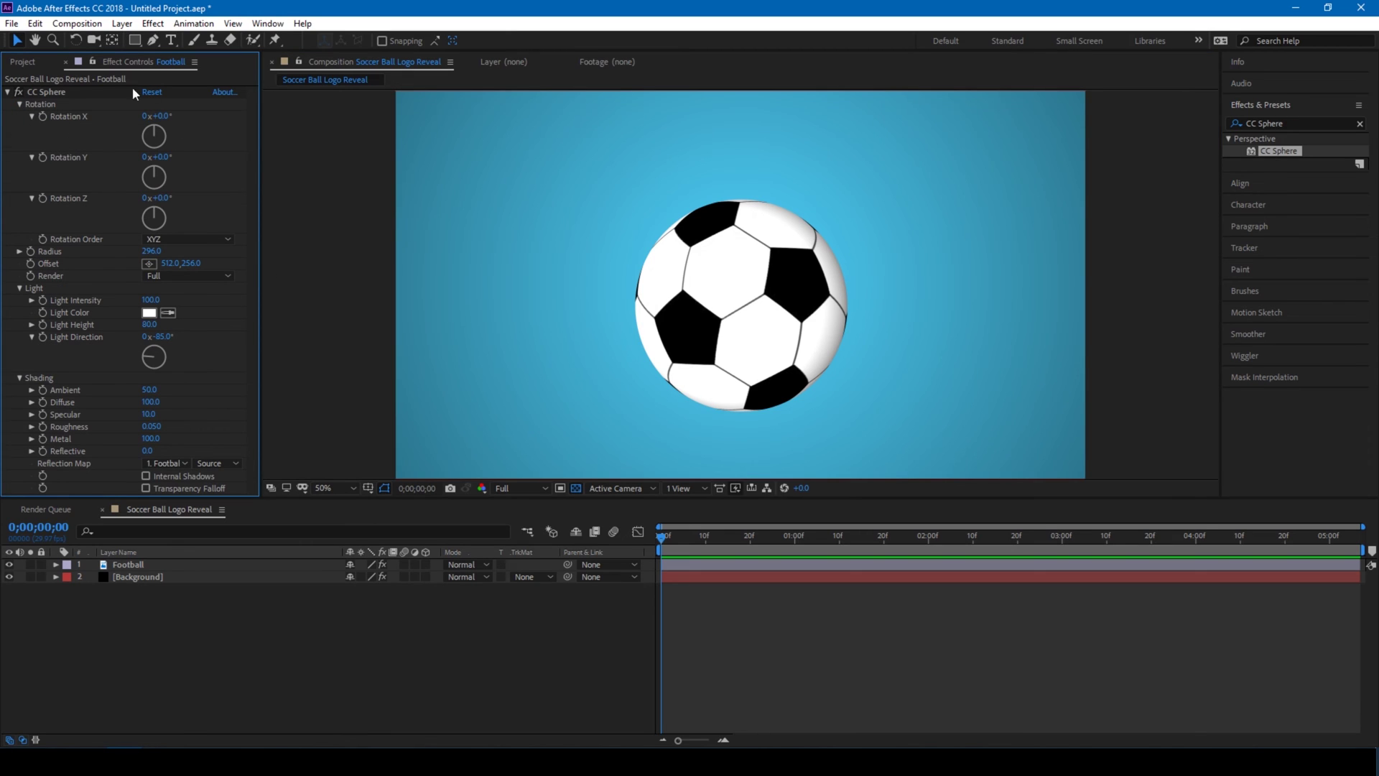
{"action": "left_click", "coordinate": [42, 158]}
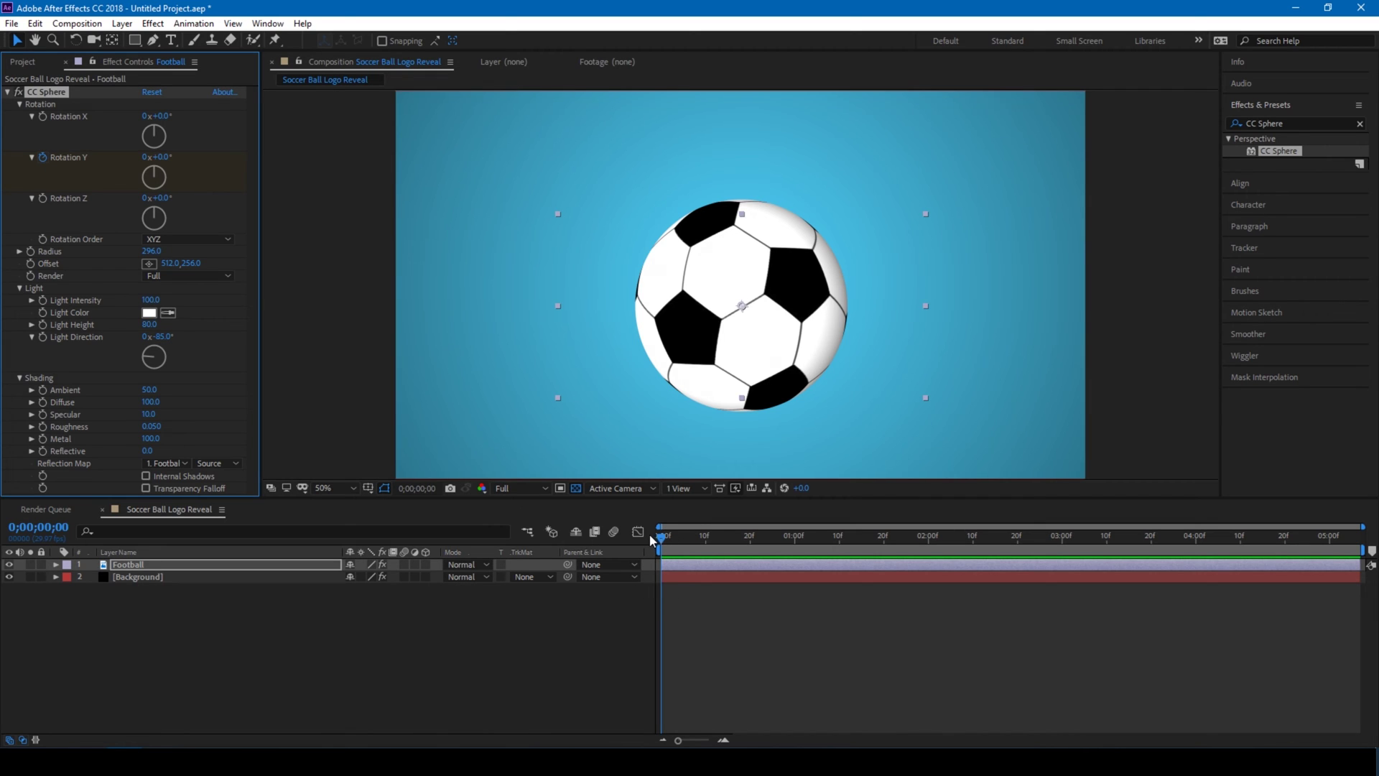
{"action": "left_click", "coordinate": [1362, 539]}
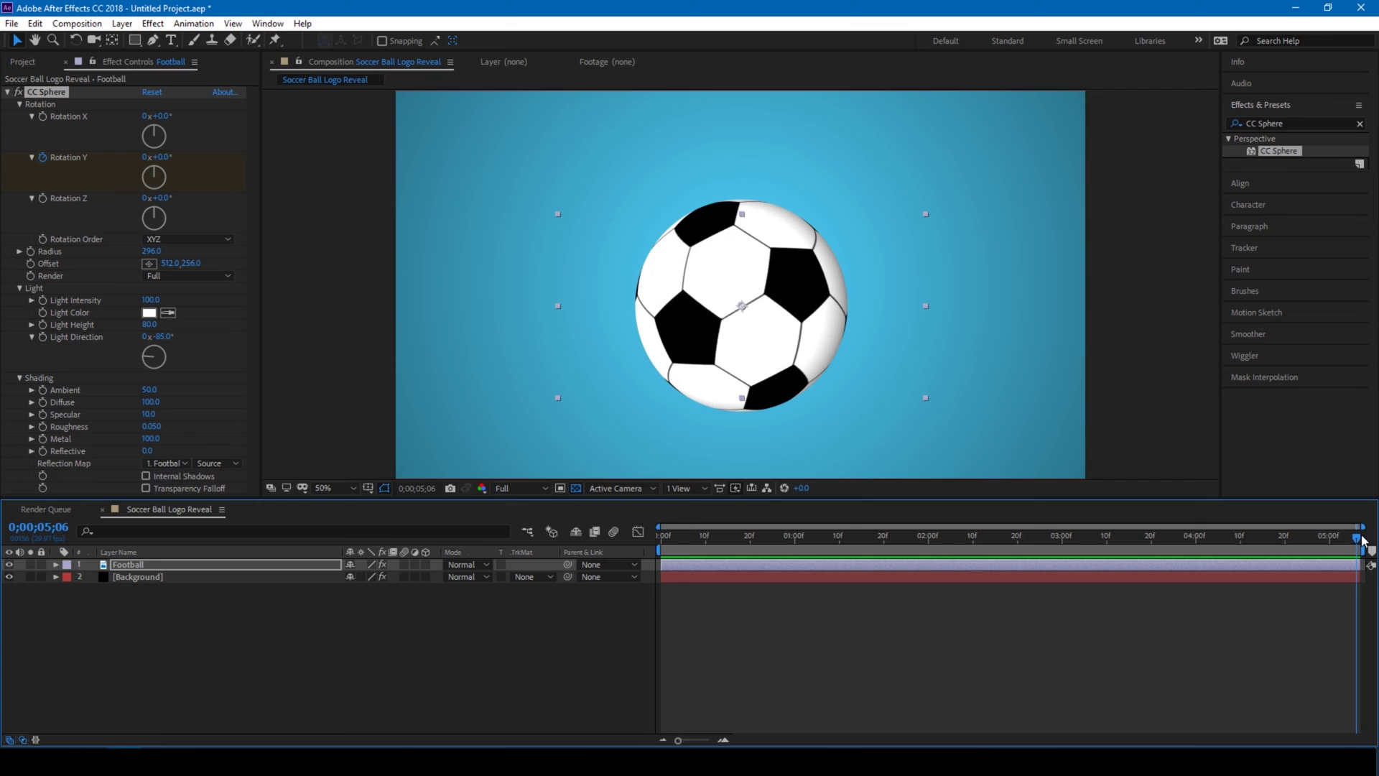
{"action": "left_click", "coordinate": [147, 158]}
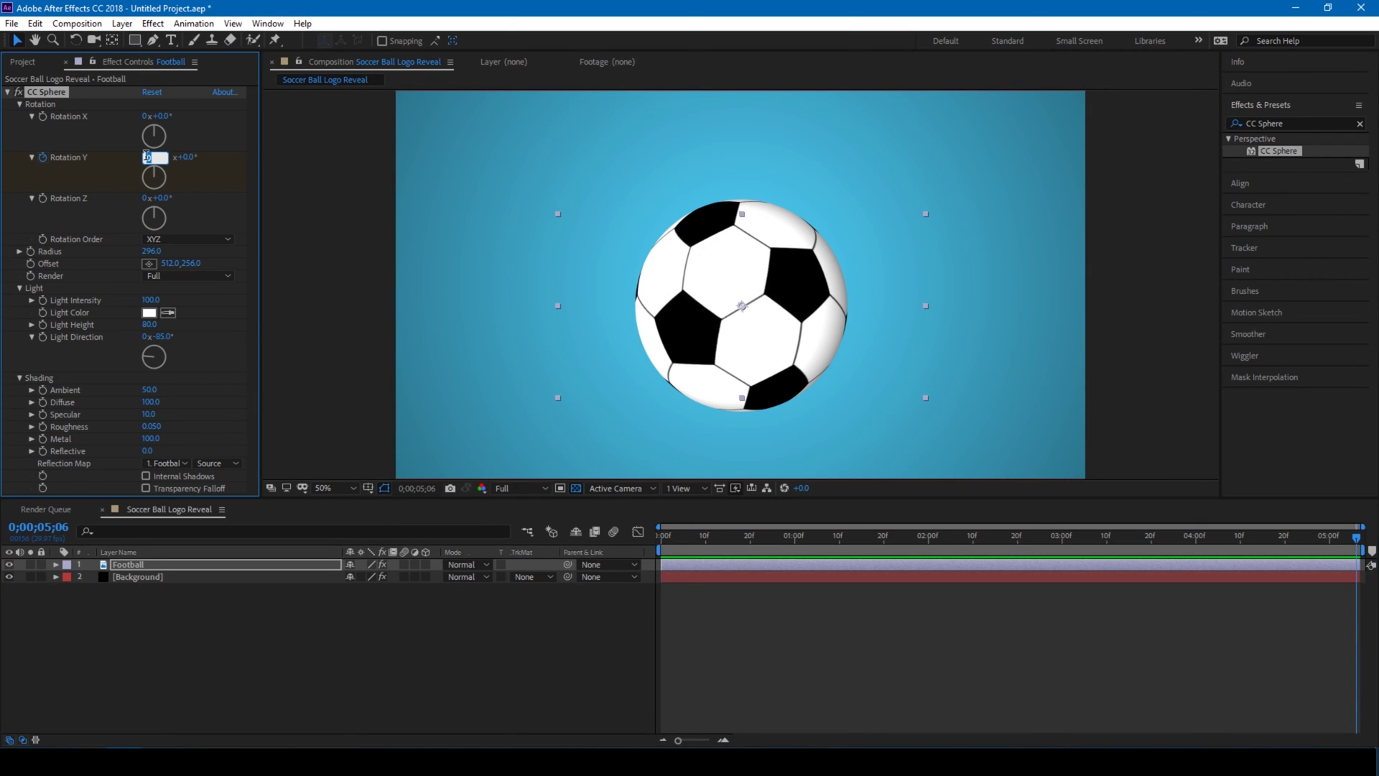
{"action": "type", "text": "5"}
{"action": "key", "text": "Return"}
{"action": "left_click", "coordinate": [147, 158]}
{"action": "type", "text": "4x+0.0°"}
{"action": "key", "text": "Return"}
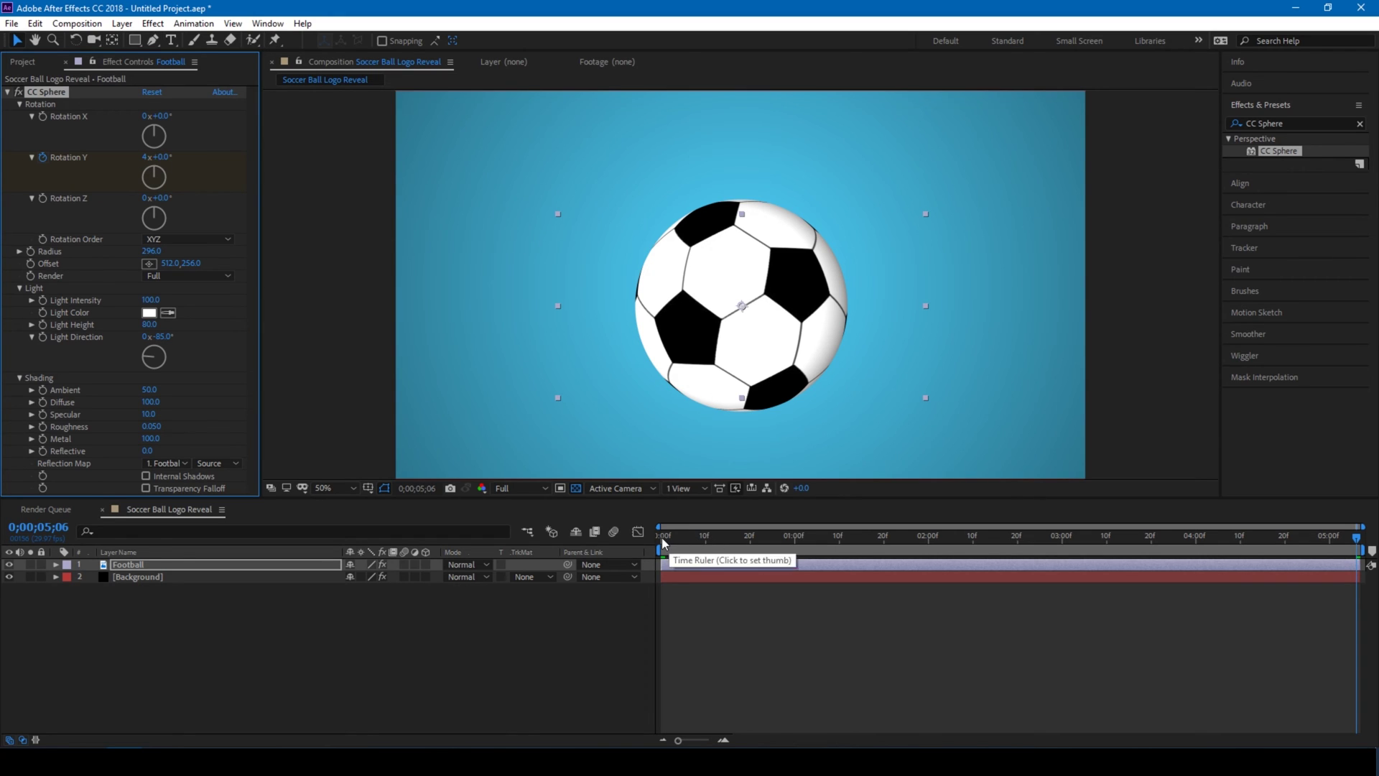
- Scrub from the start to preview the spinning ball, then select the Football layer
{"action": "left_click", "coordinate": [661, 540]}
{"action": "mouse_move", "coordinate": [662, 540]}
{"action": "left_mouse_down"}
{"action": "mouse_move", "coordinate": [1357, 540]}
{"action": "mouse_move", "coordinate": [764, 580]}
{"action": "mouse_move", "coordinate": [645, 550]}
{"action": "left_mouse_up"}
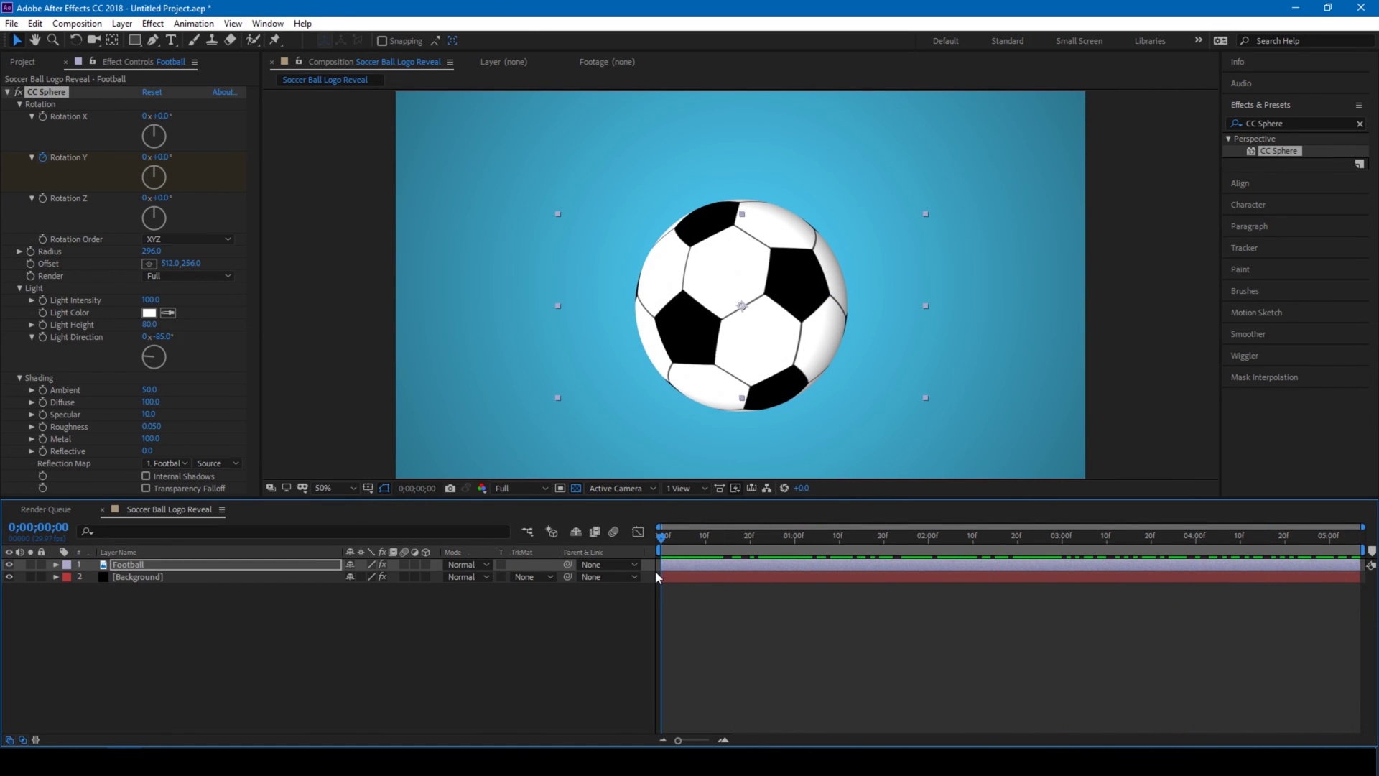
{"action": "left_click", "coordinate": [149, 564]}
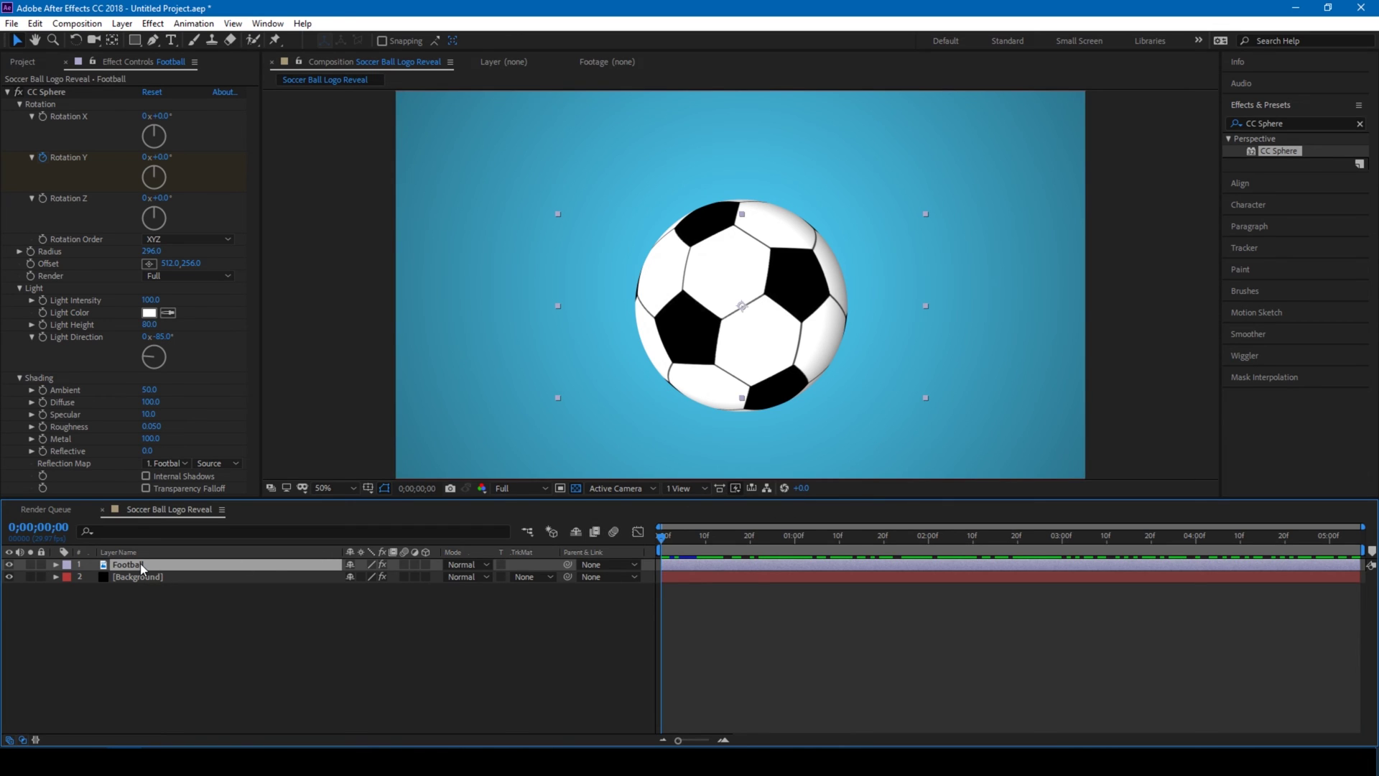
- Make the Football layer 3D and push its Position Z back to 2164
{"action": "left_click", "coordinate": [426, 564]}
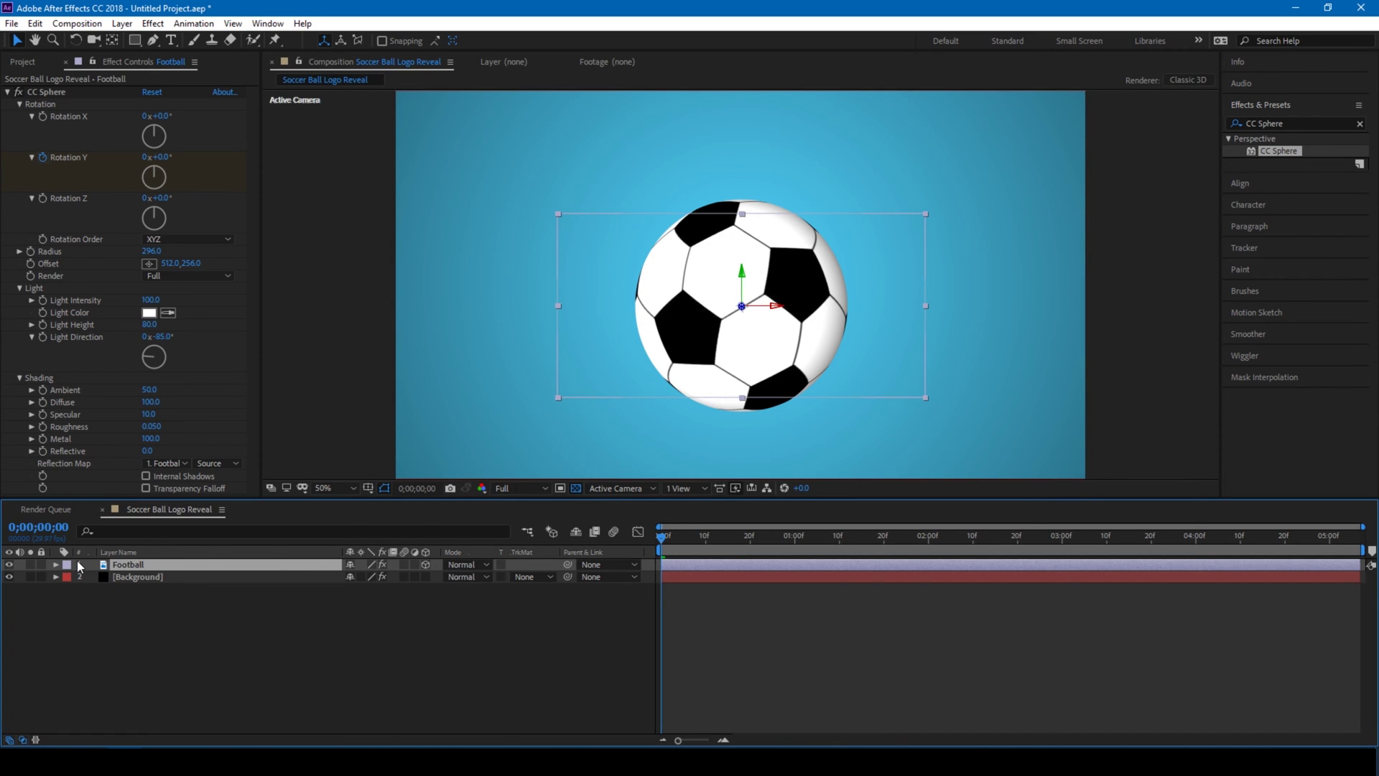
{"action": "left_click", "coordinate": [55, 565]}
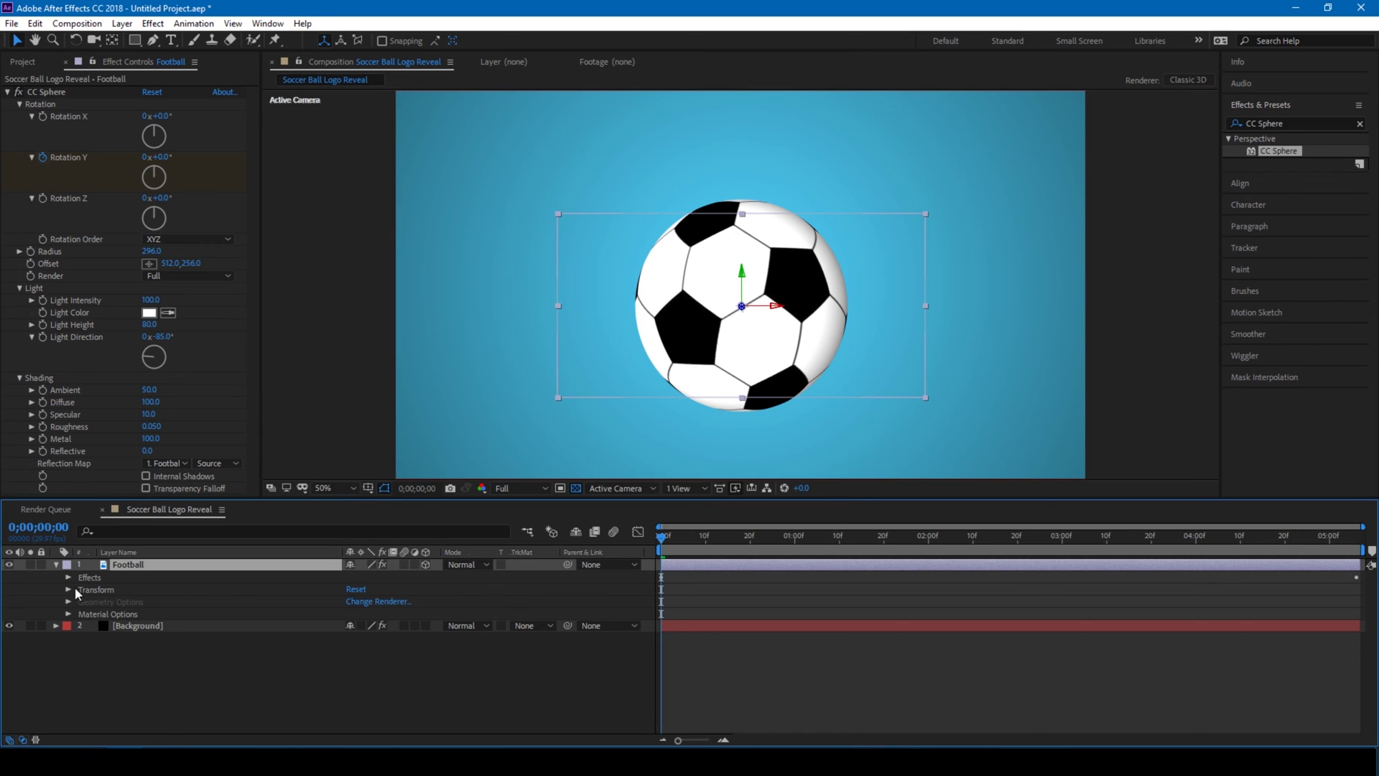
{"action": "left_click", "coordinate": [69, 589]}
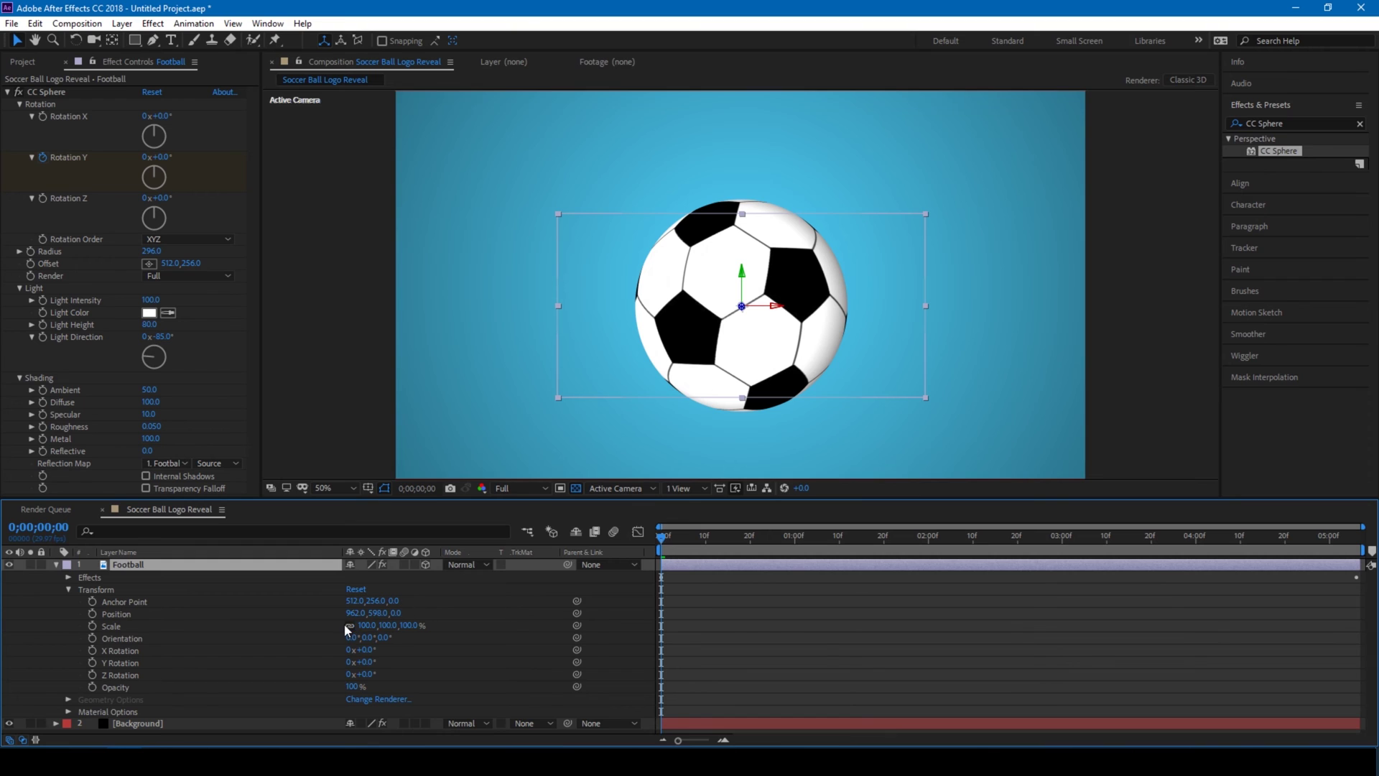
{"action": "left_click_drag", "start_coordinate": [400, 613], "coordinate": [618, 596]}
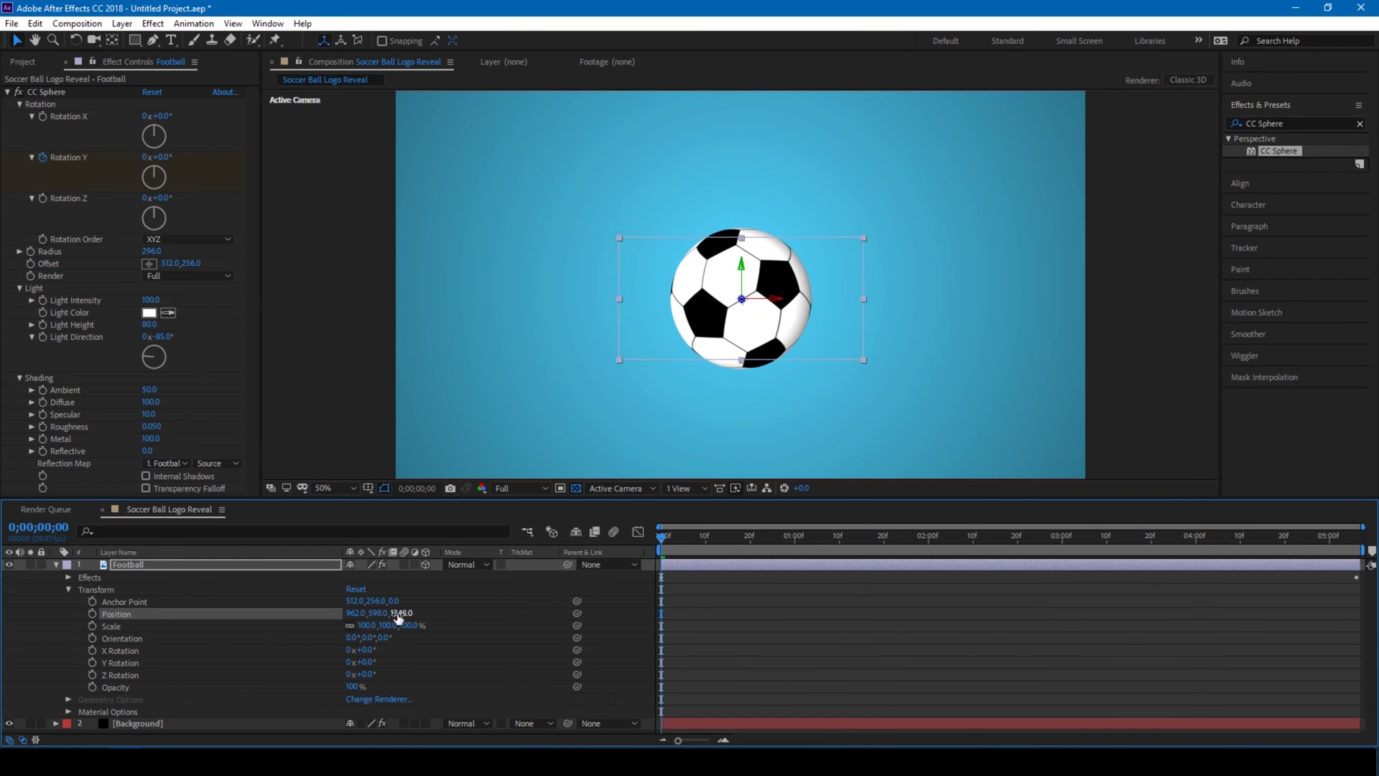
{"action": "left_click_drag", "start_coordinate": [400, 617], "coordinate": [806, 573]}
{"action": "left_click_drag", "start_coordinate": [401, 612], "coordinate": [495, 593]}
- Park the ball off-screen right at X 3123, Y 457 and set a Position keyframe
{"action": "left_click_drag", "start_coordinate": [349, 616], "coordinate": [698, 608]}
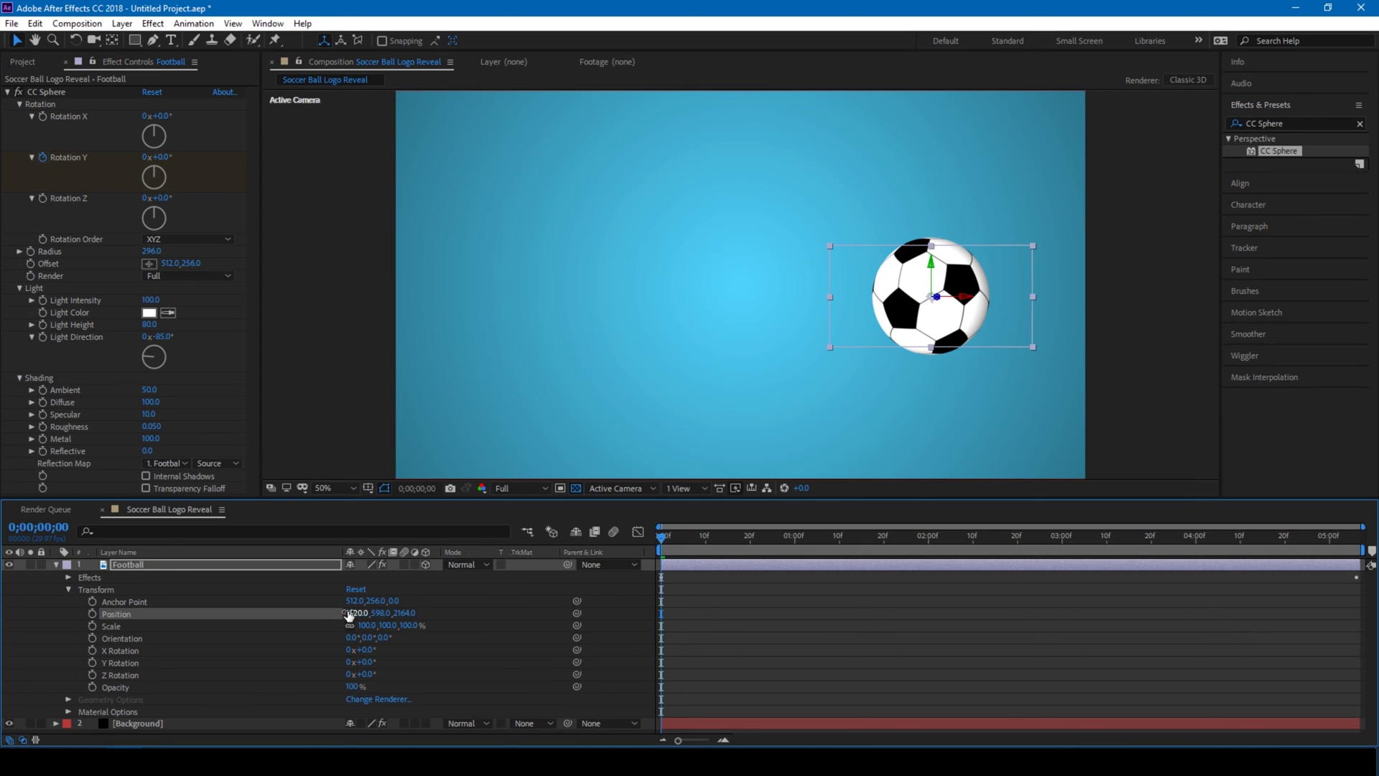
{"action": "left_click_drag", "start_coordinate": [344, 615], "coordinate": [802, 571]}
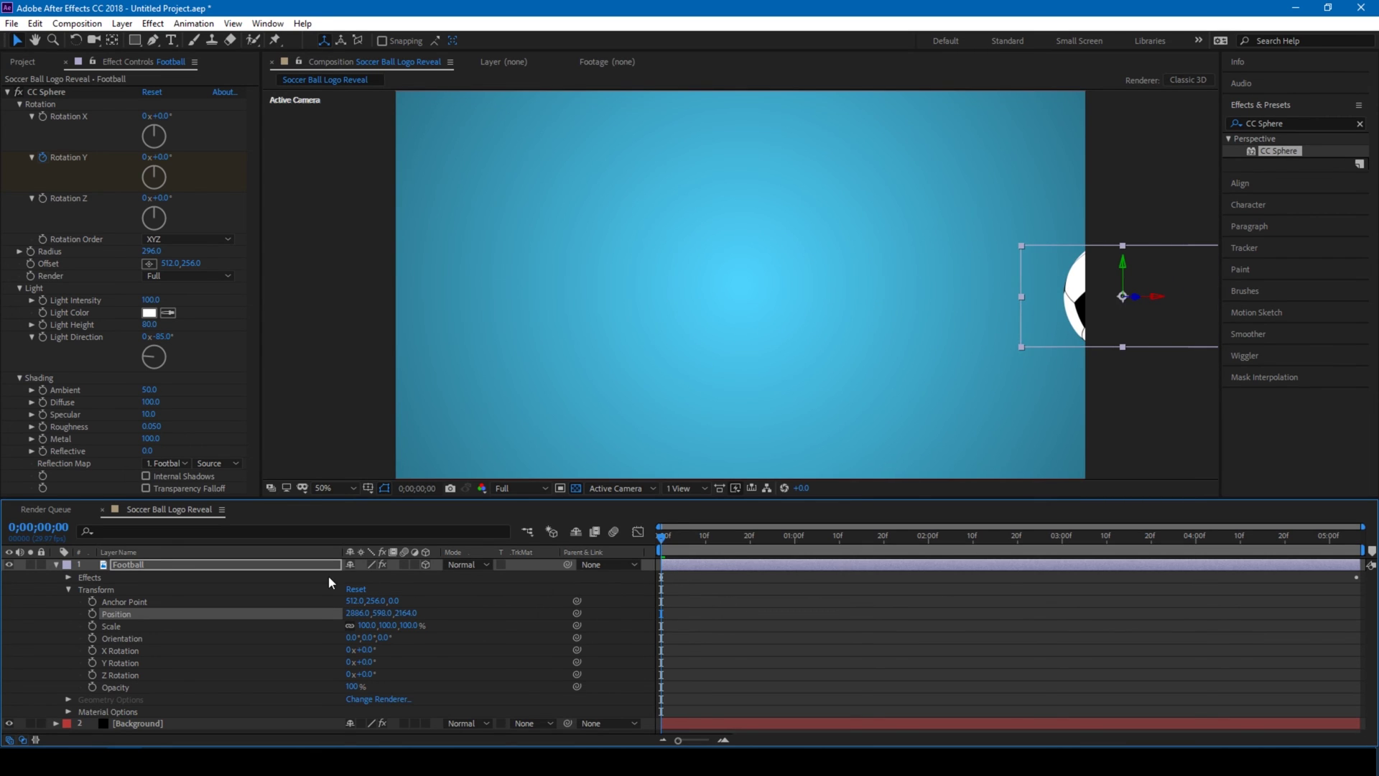
{"action": "left_click_drag", "start_coordinate": [351, 613], "coordinate": [506, 599]}
{"action": "left_click_drag", "start_coordinate": [380, 612], "coordinate": [298, 595]}
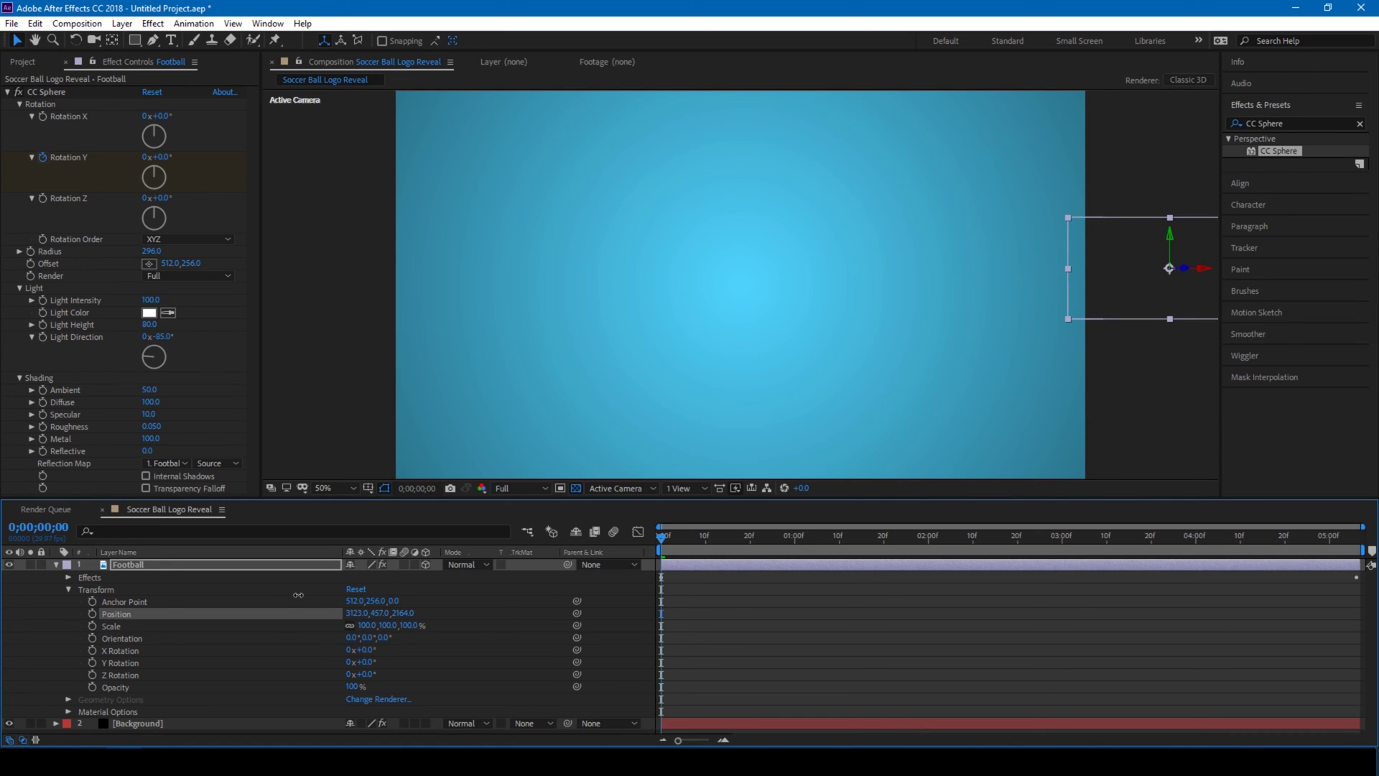
{"action": "left_click", "coordinate": [92, 613]}
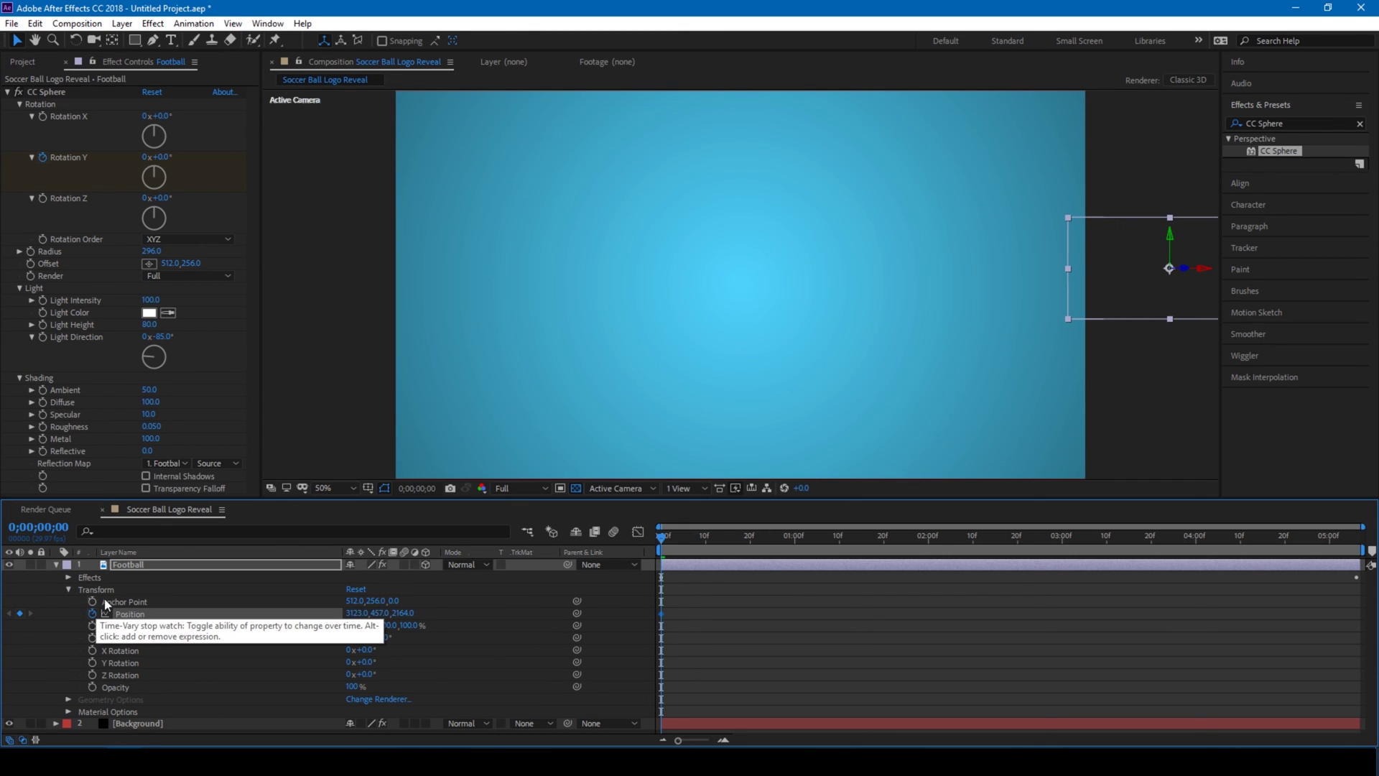
- At 0;00;01;10, slide the ball's Position X to 97 on the frame's left side
{"action": "left_click", "coordinate": [834, 535]}
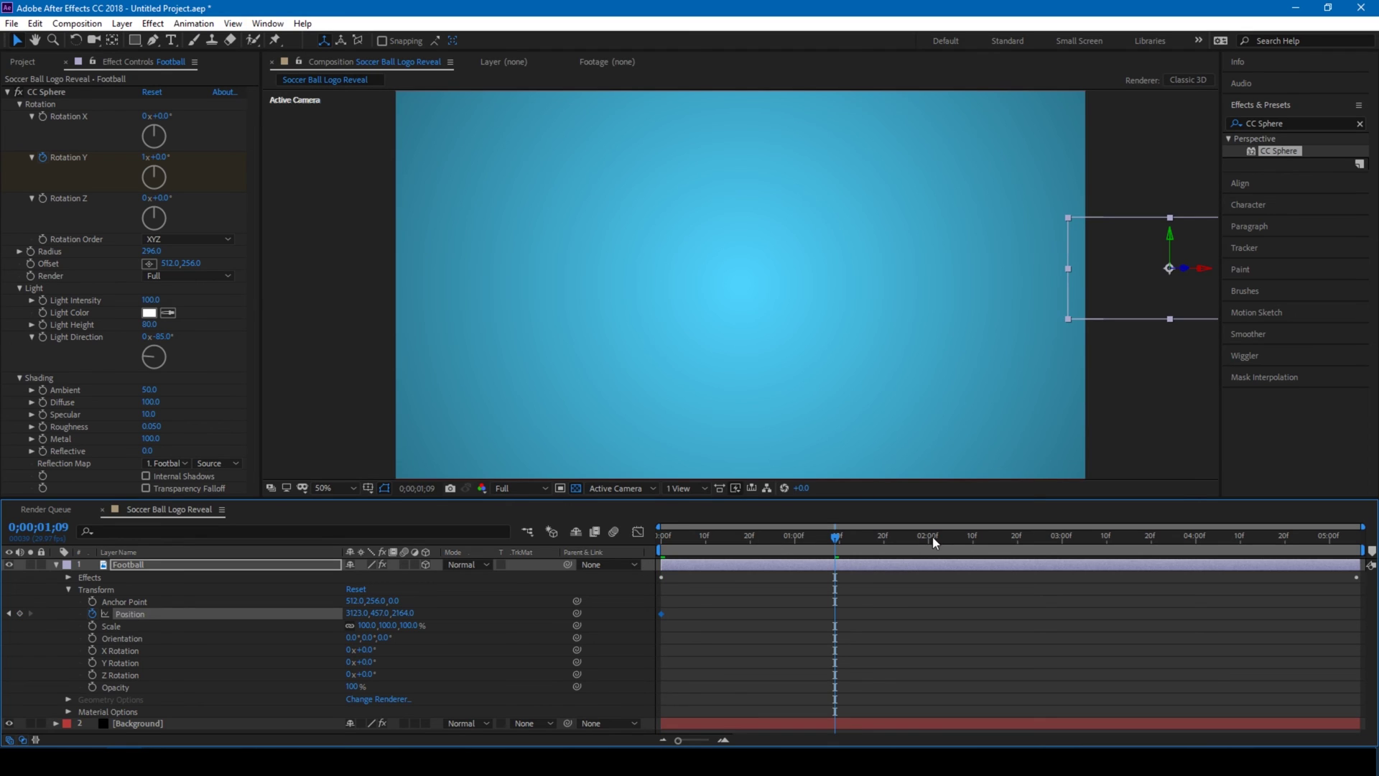
{"action": "left_click", "coordinate": [848, 538]}
{"action": "left_click_drag", "start_coordinate": [848, 537], "coordinate": [838, 537]}
{"action": "left_click_drag", "start_coordinate": [350, 615], "coordinate": [119, 631]}
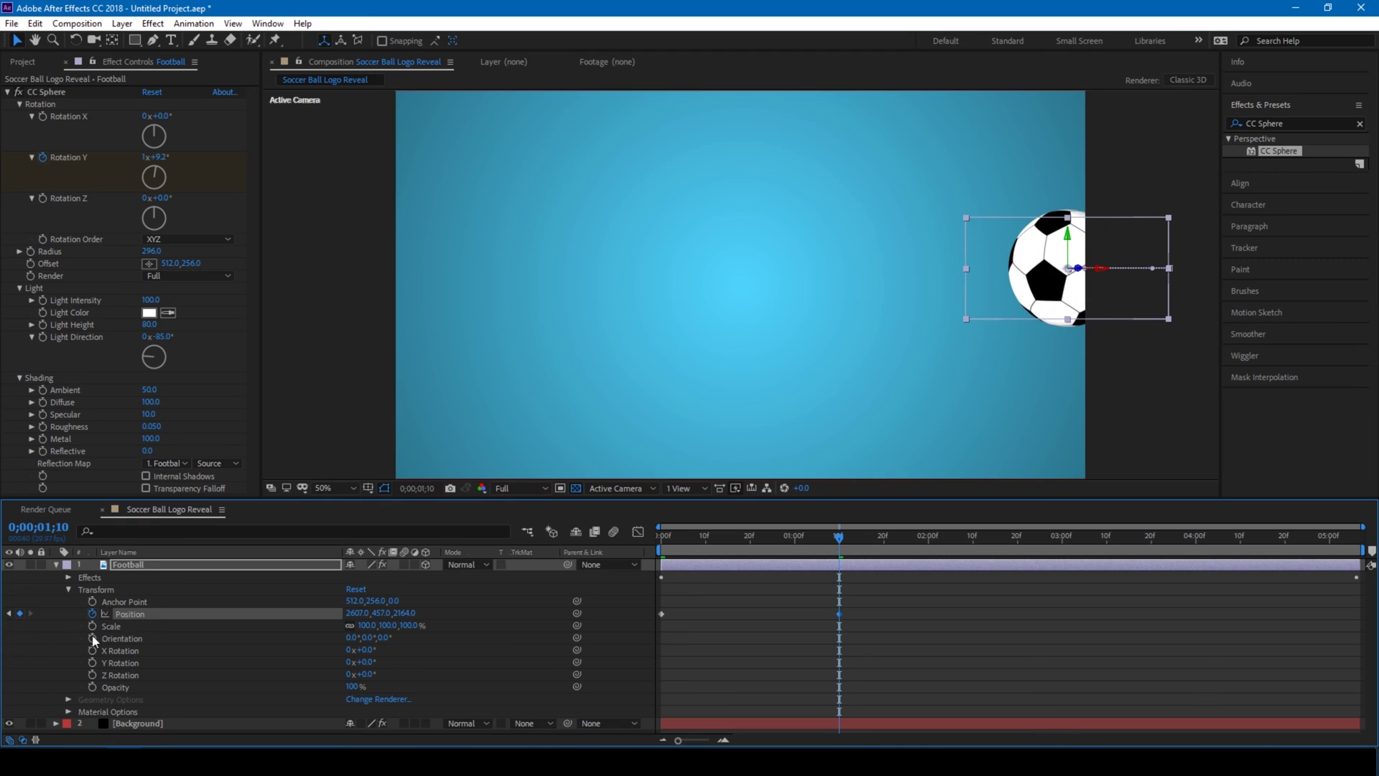
{"action": "left_click_drag", "start_coordinate": [350, 614], "coordinate": [129, 618]}
{"action": "left_click_drag", "start_coordinate": [352, 615], "coordinate": [149, 630]}
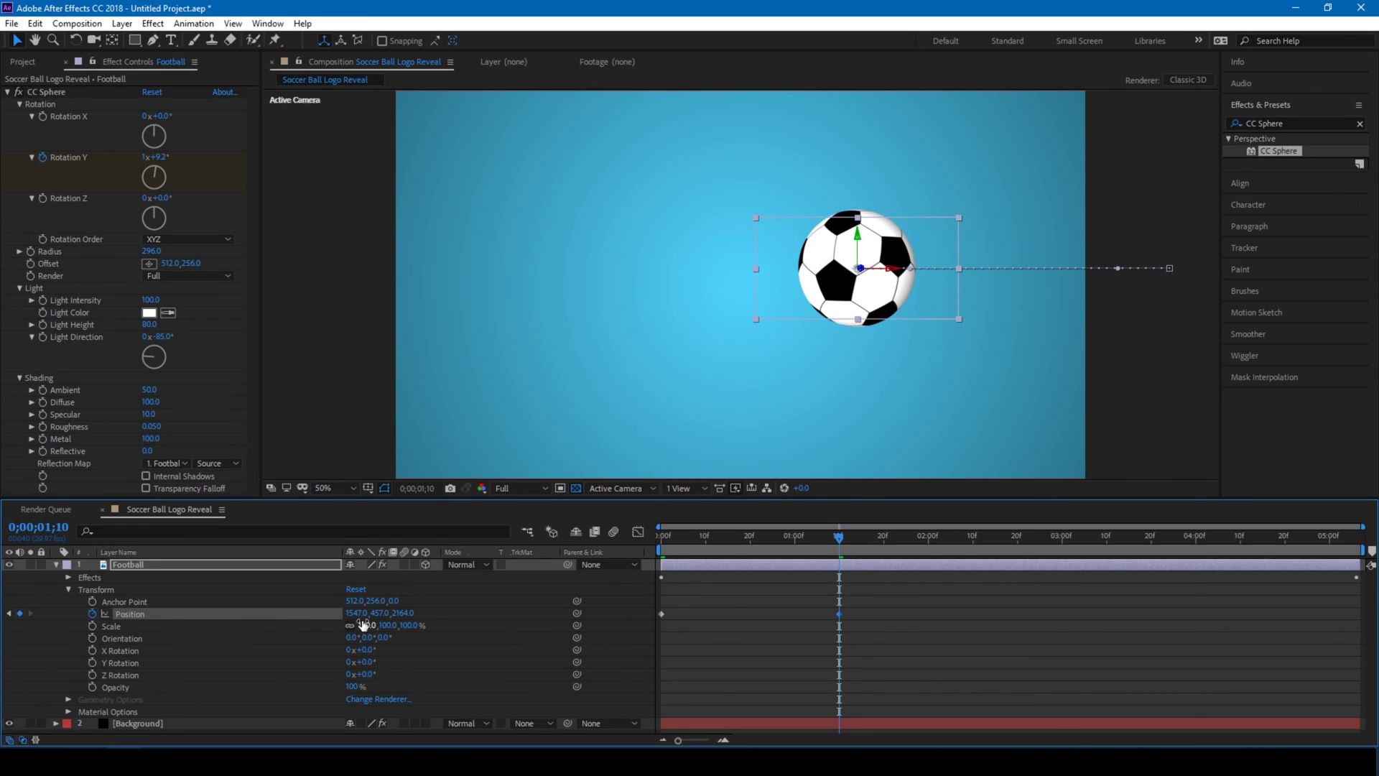
{"action": "left_click_drag", "start_coordinate": [349, 614], "coordinate": [75, 640]}
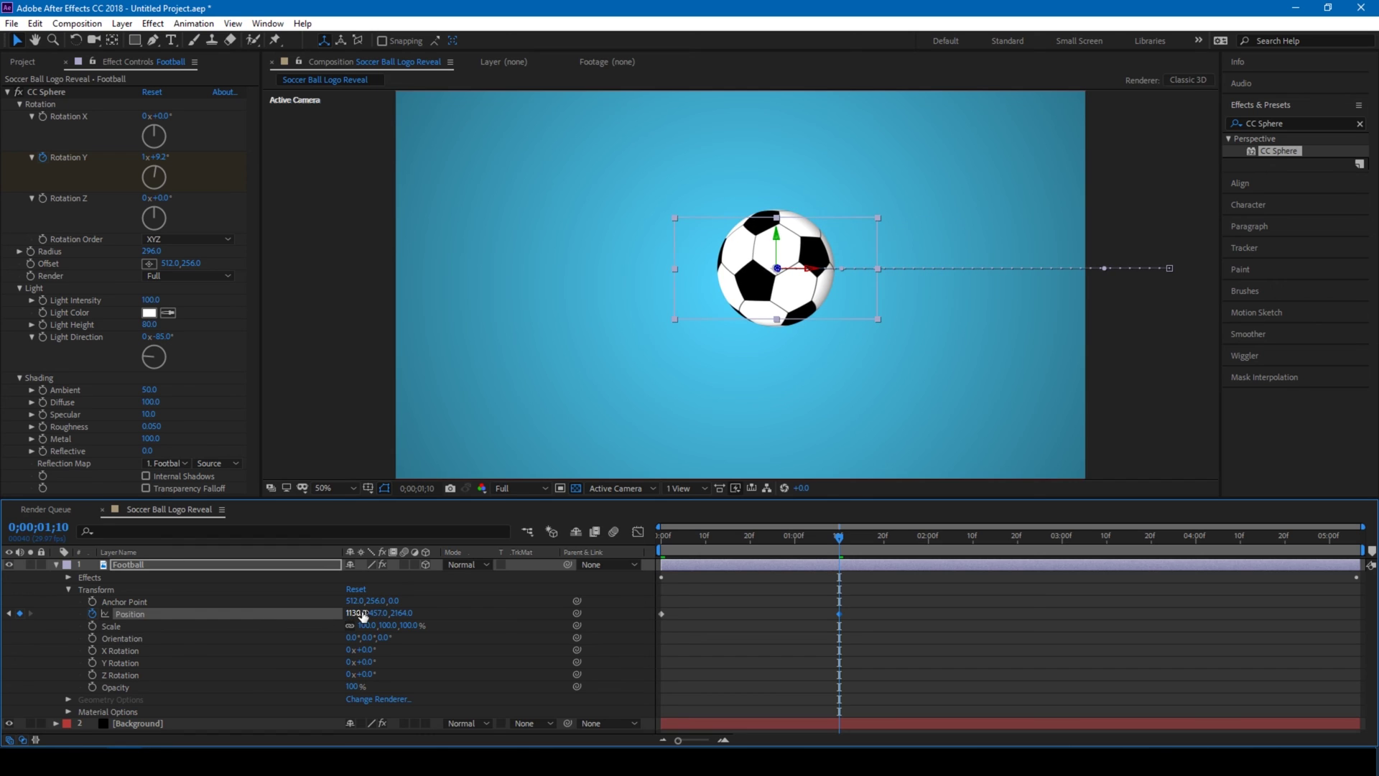
{"action": "left_click_drag", "start_coordinate": [351, 614], "coordinate": [57, 636]}
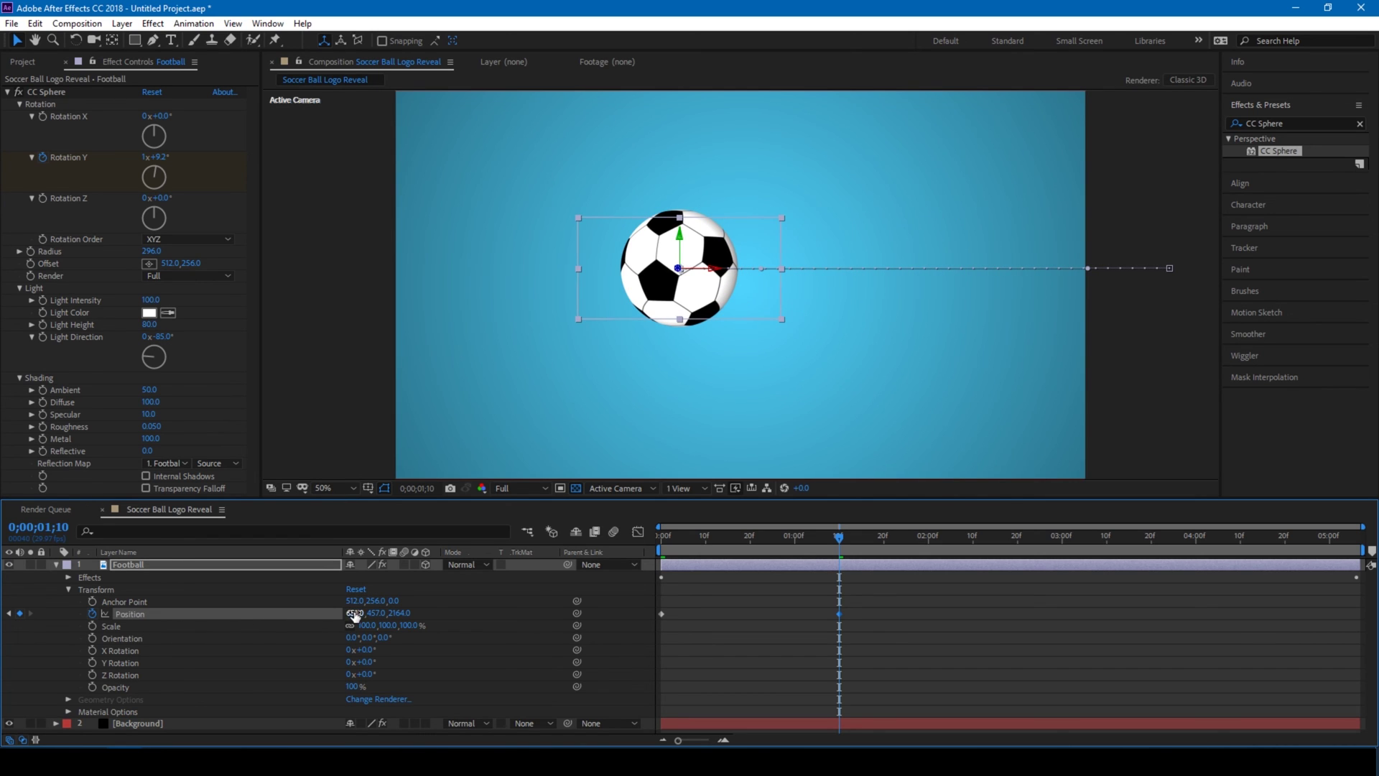
{"action": "left_click_drag", "start_coordinate": [350, 614], "coordinate": [209, 642]}
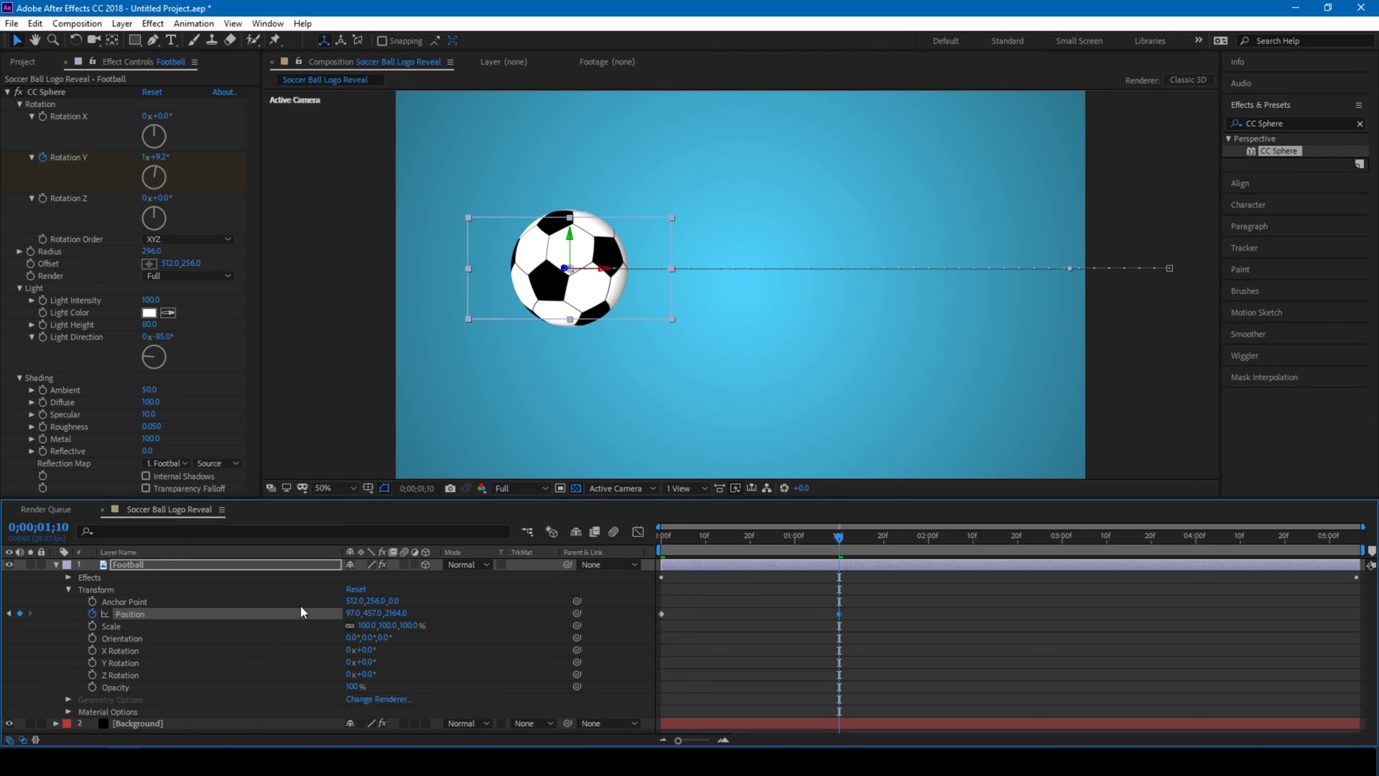
- At 0;00;02;10, bring the ball forward to Z -187 and move it to X 600
{"action": "left_click", "coordinate": [972, 535]}
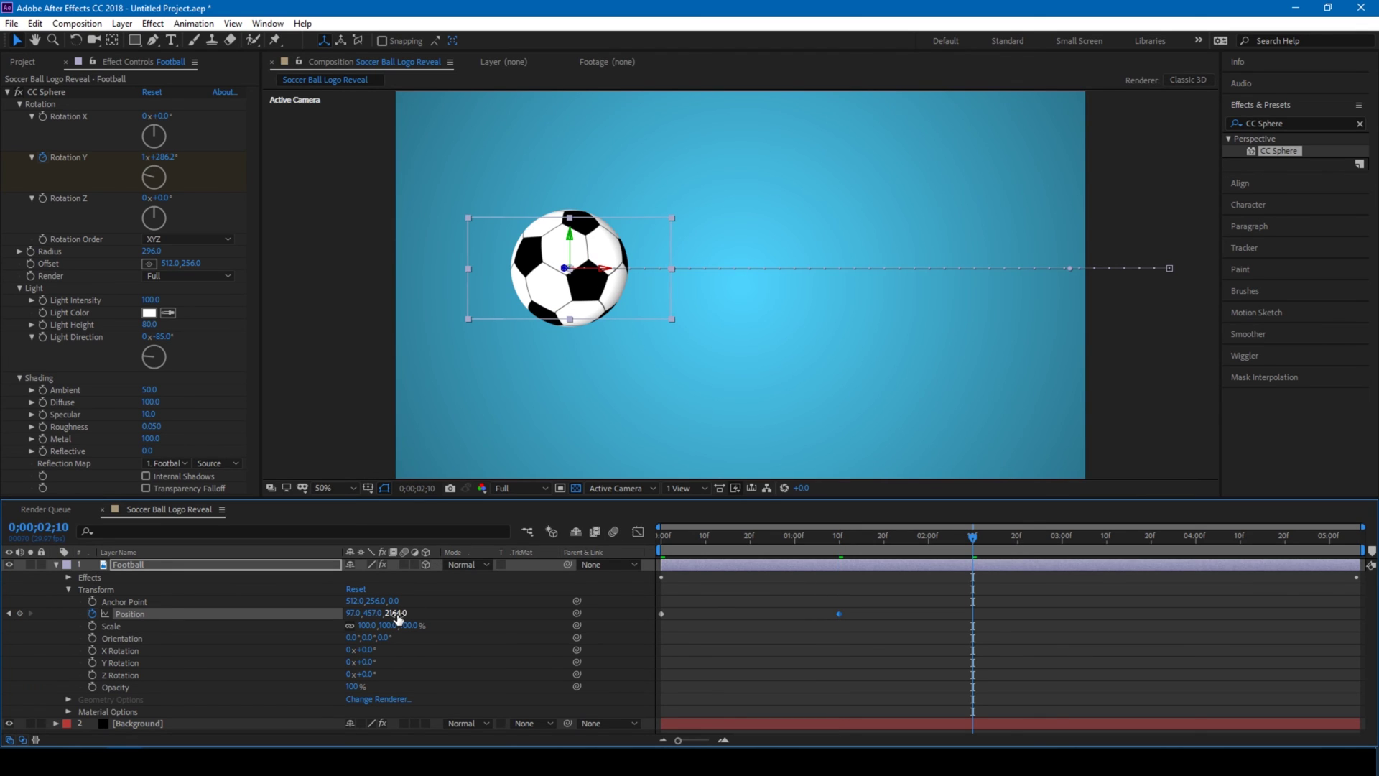
{"action": "left_click_drag", "start_coordinate": [395, 619], "coordinate": [30, 713]}
{"action": "left_click_drag", "start_coordinate": [393, 616], "coordinate": [200, 669]}
{"action": "left_click_drag", "start_coordinate": [382, 614], "coordinate": [373, 618]}
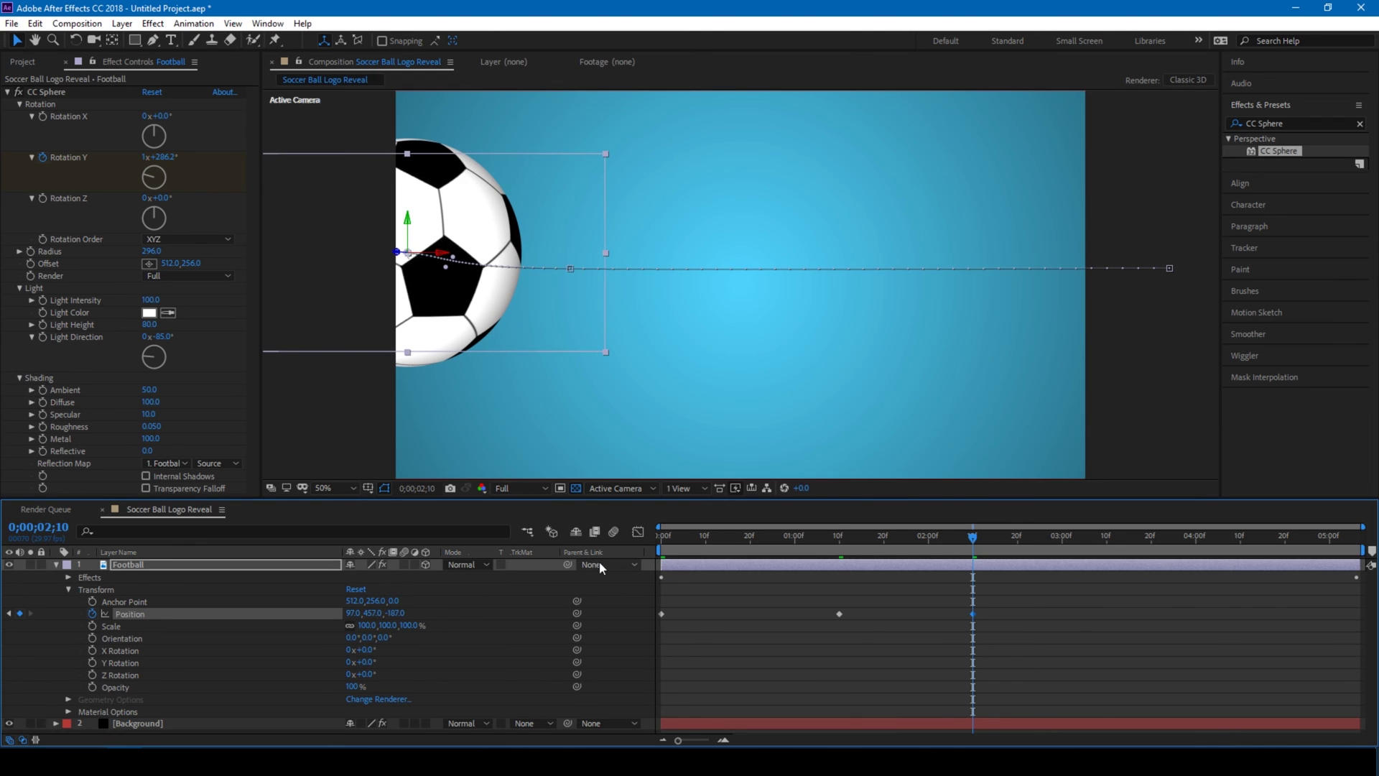
{"action": "left_click_drag", "start_coordinate": [354, 615], "coordinate": [655, 624]}
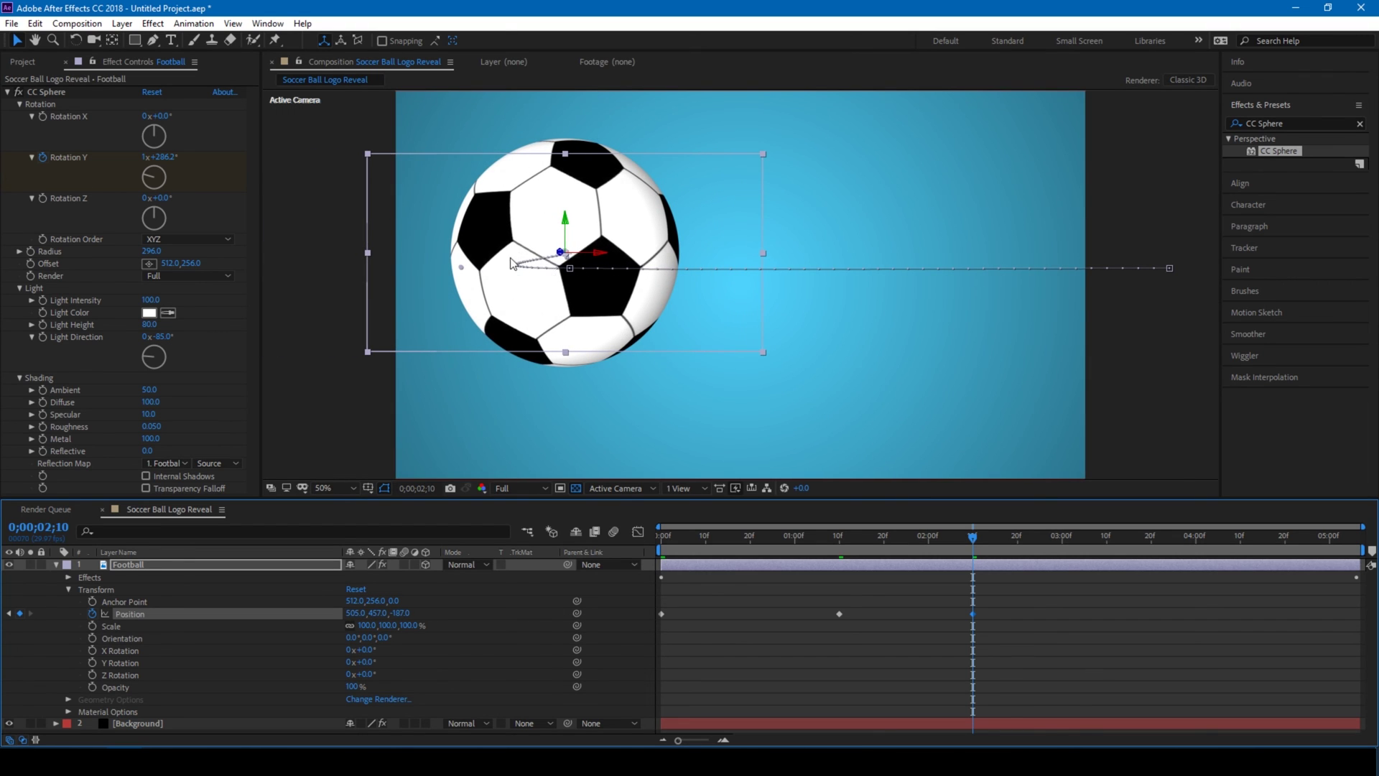
{"action": "key", "text": "period"}
{"action": "left_click_drag", "start_coordinate": [424, 262], "coordinate": [467, 370]}
{"action": "key", "text": "comma"}
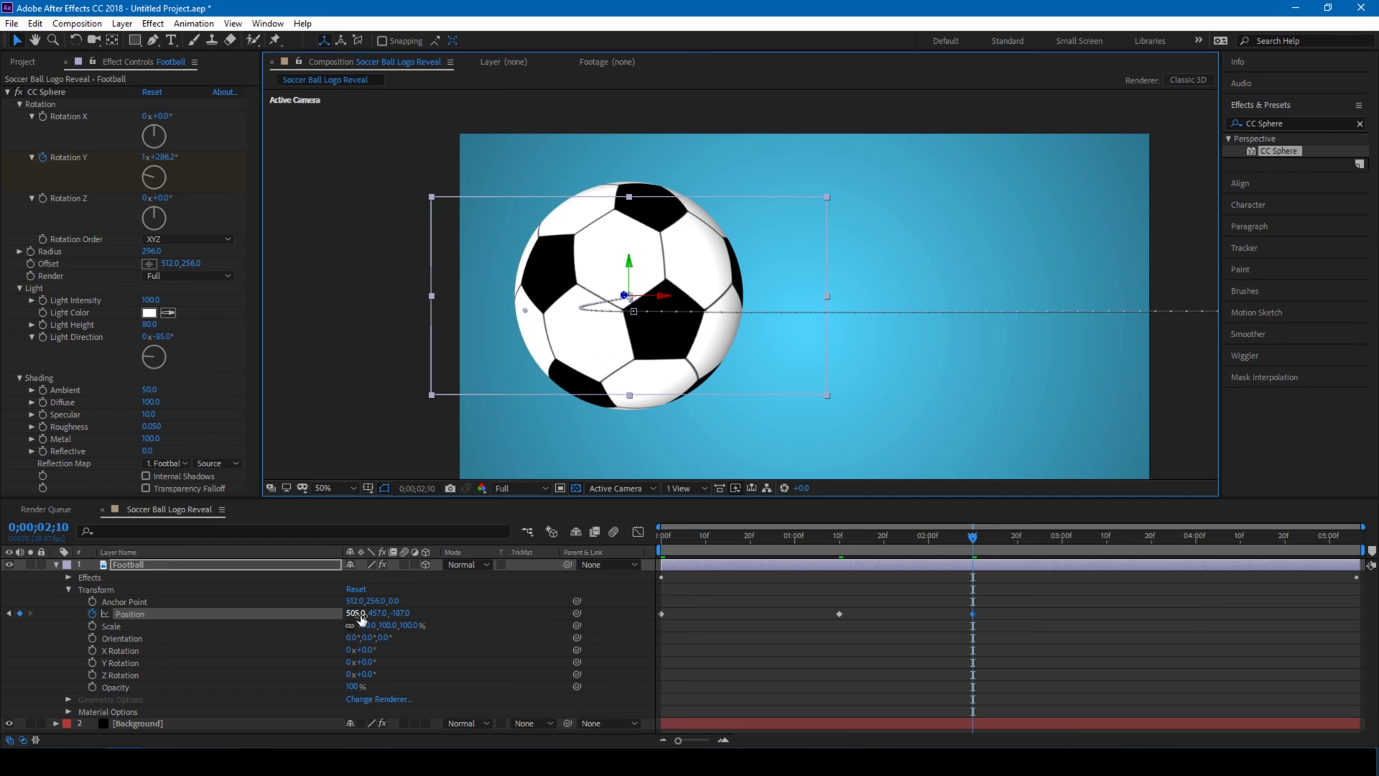
{"action": "left_click_drag", "start_coordinate": [359, 618], "coordinate": [444, 619]}
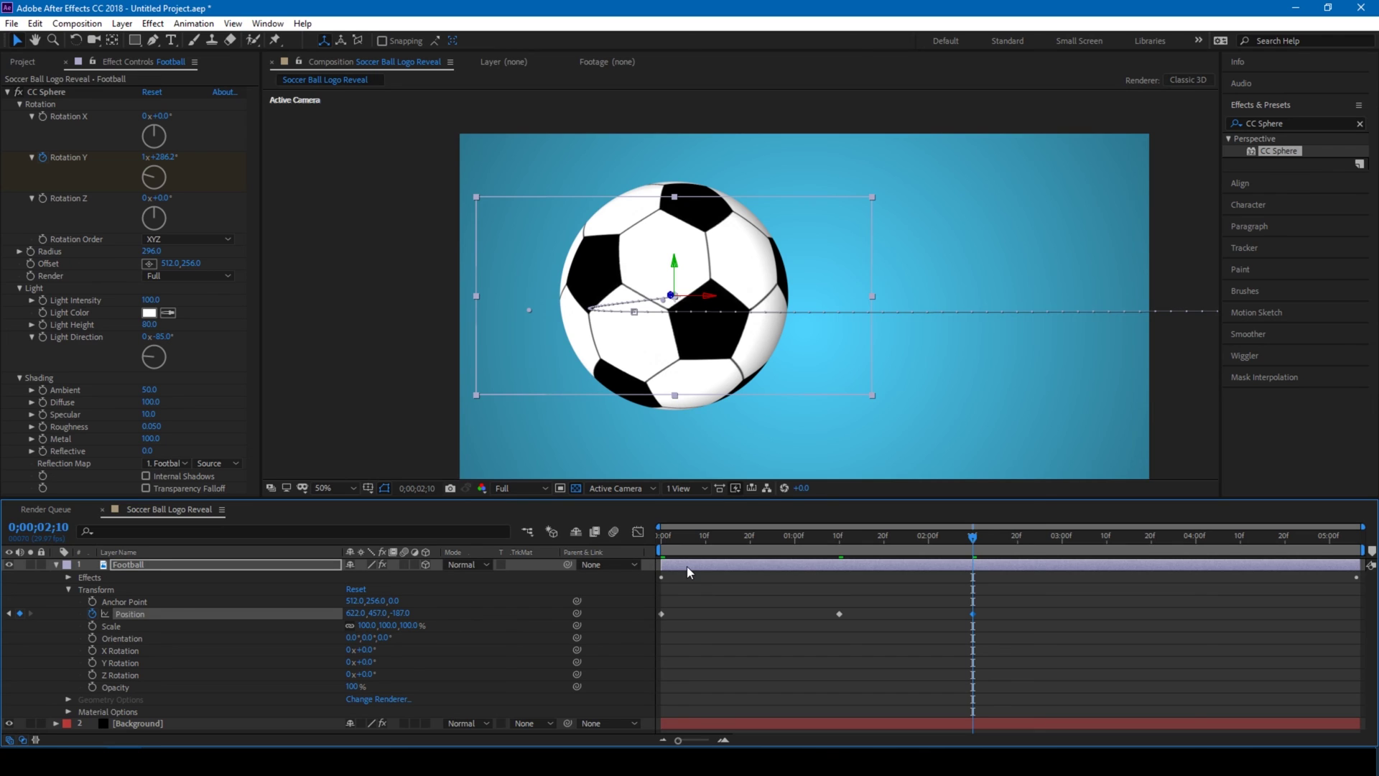
- At 0;00;04;09, move the ball past the right edge to X 2229
{"action": "left_click", "coordinate": [1236, 539]}
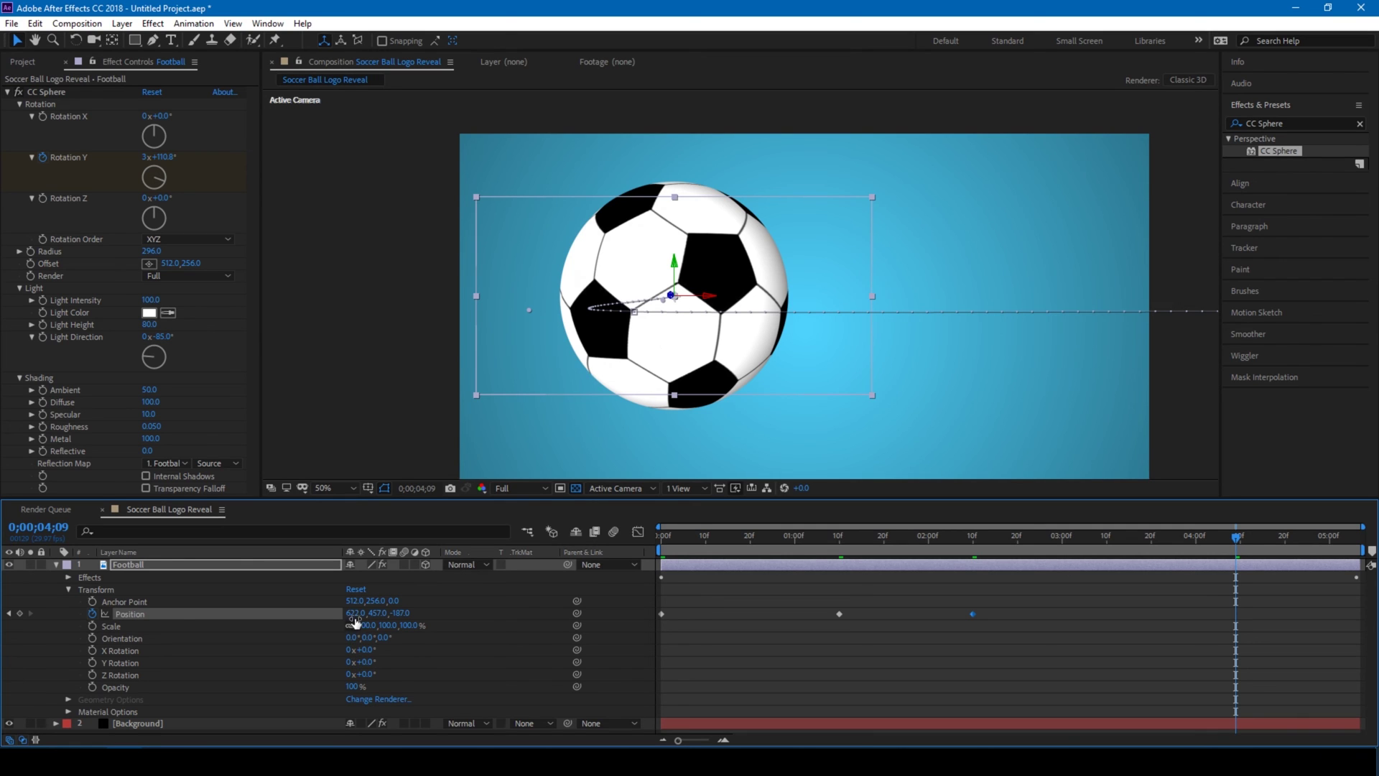
{"action": "left_click_drag", "start_coordinate": [355, 619], "coordinate": [1282, 576]}
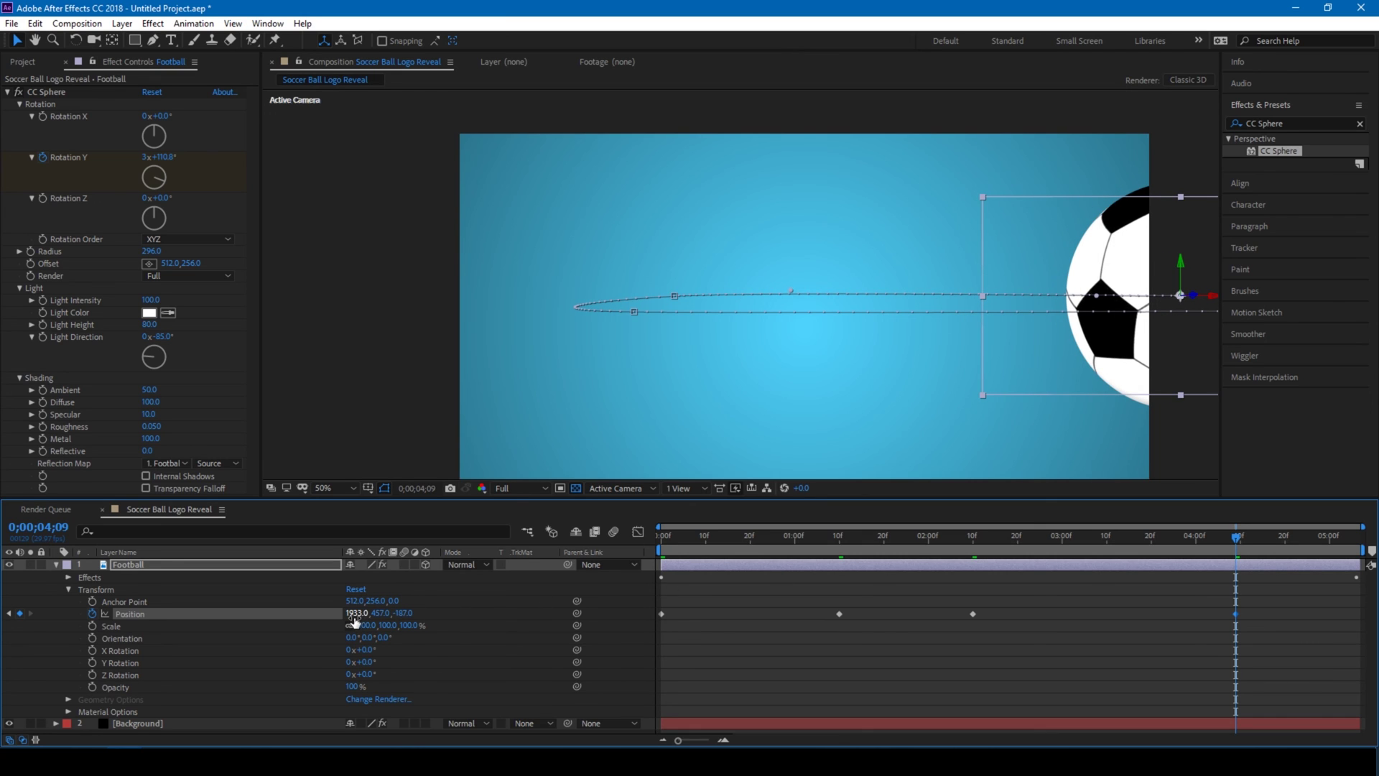
{"action": "left_click_drag", "start_coordinate": [354, 614], "coordinate": [543, 598]}
{"action": "left_click", "coordinate": [659, 541]}
- Preview the fly-through and drag the last Position keyframe earlier, to about 3½ seconds
{"action": "key", "text": "space"}
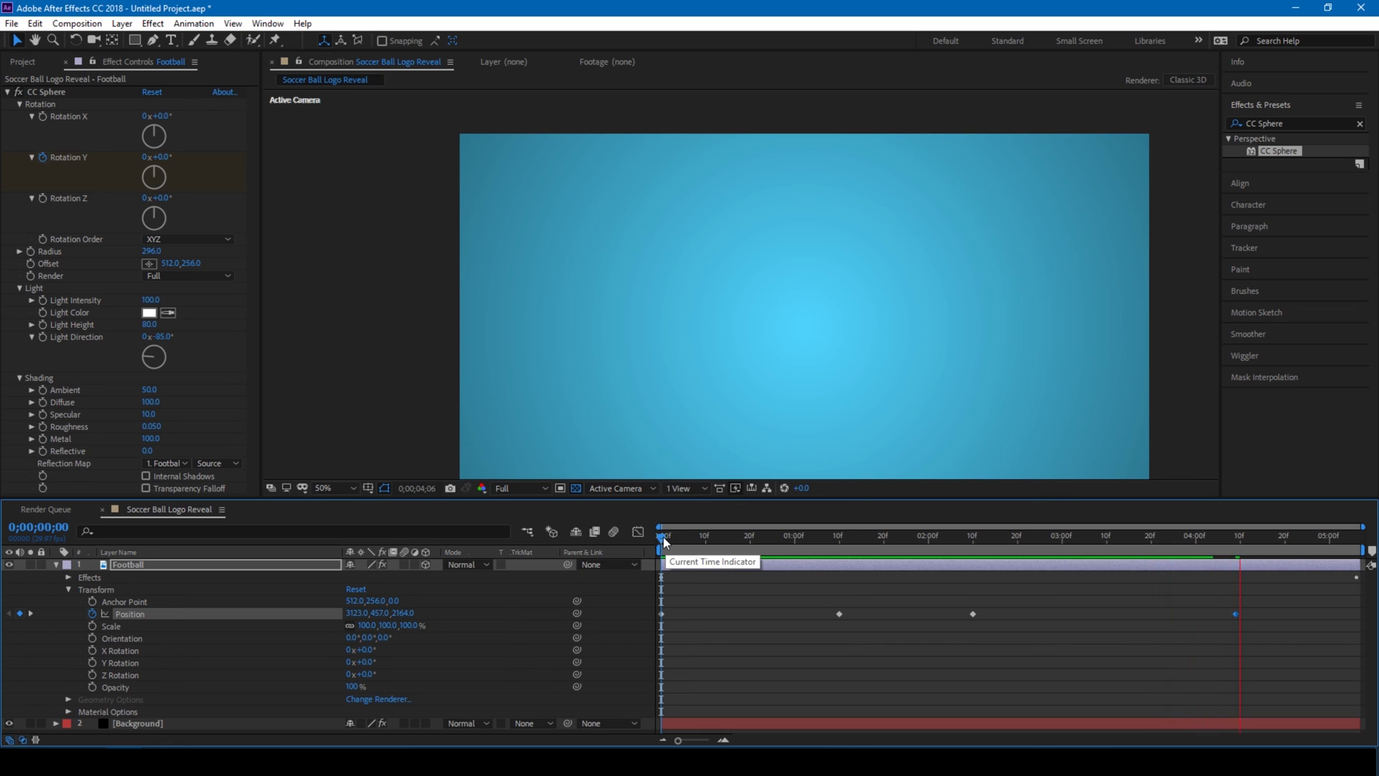
{"action": "left_click_drag", "start_coordinate": [663, 542], "coordinate": [963, 538]}
{"action": "key", "text": "space"}
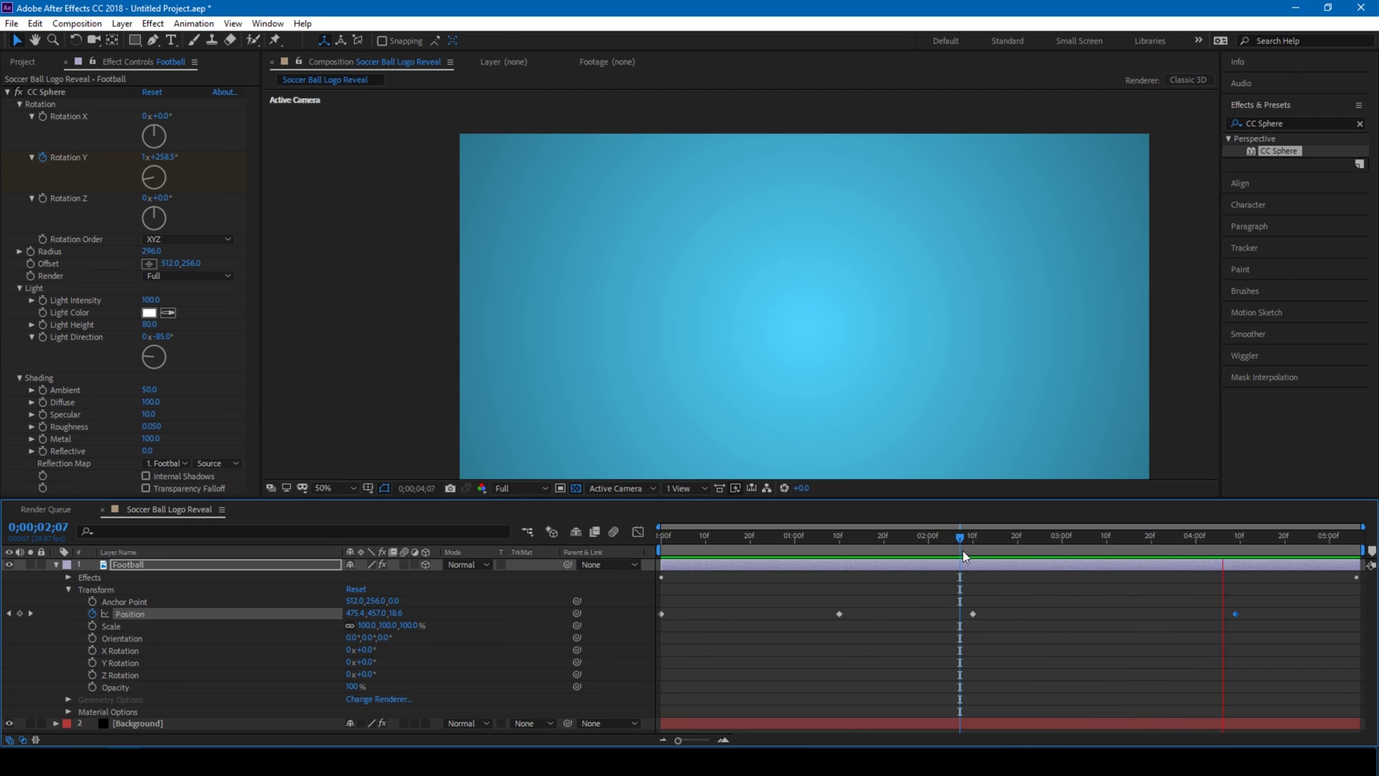
{"action": "left_click_drag", "start_coordinate": [959, 539], "coordinate": [983, 541]}
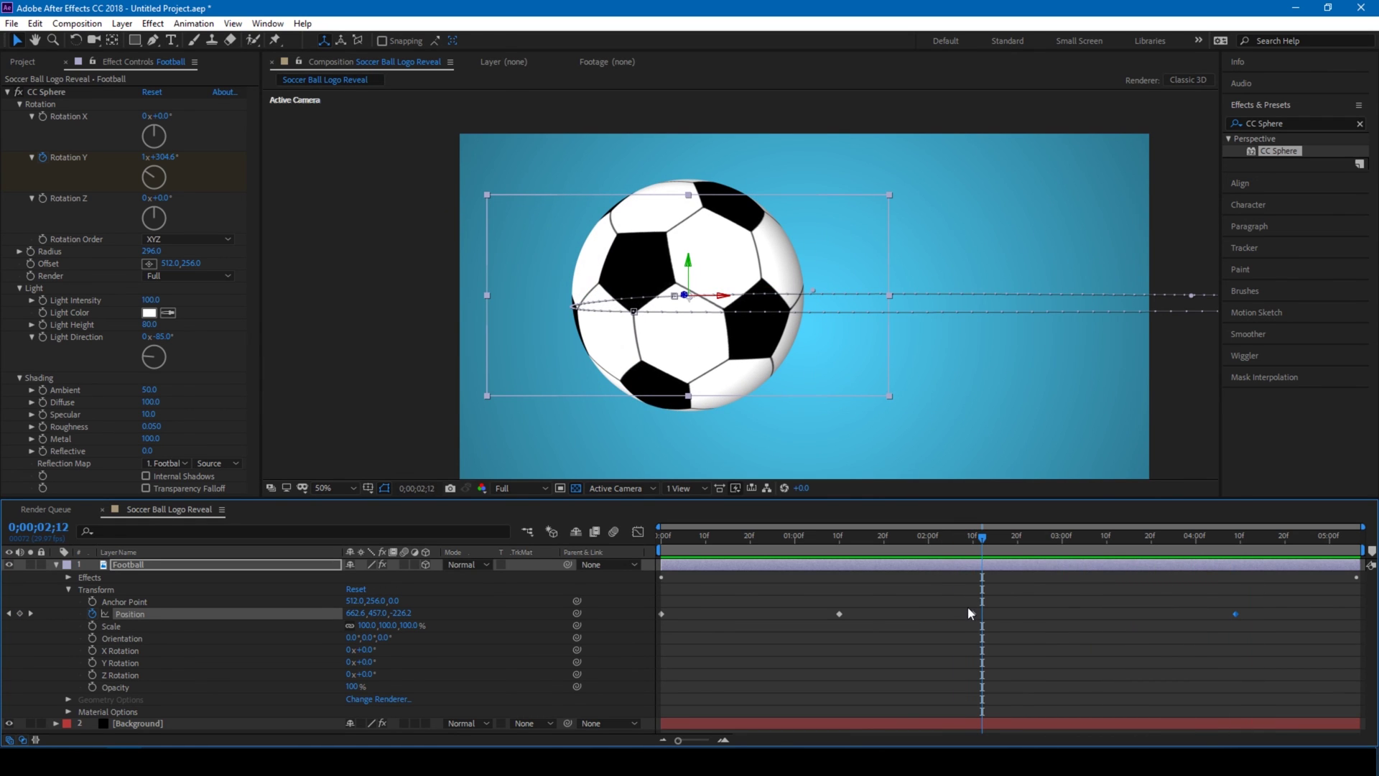
{"action": "left_click_drag", "start_coordinate": [1234, 611], "coordinate": [1131, 616]}
- Replay and scrub through the ball's flight to check the new timing
{"action": "left_click", "coordinate": [948, 541]}
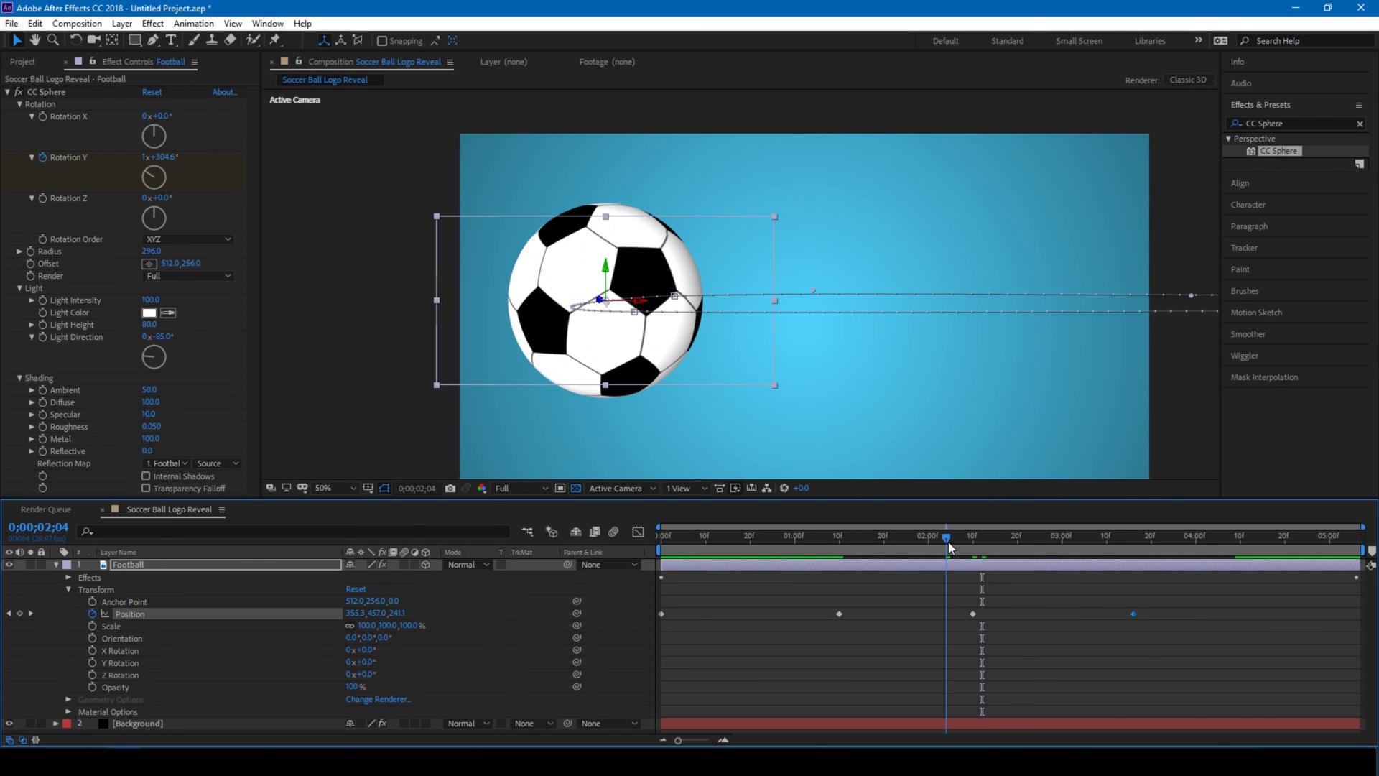
{"action": "key", "text": "space"}
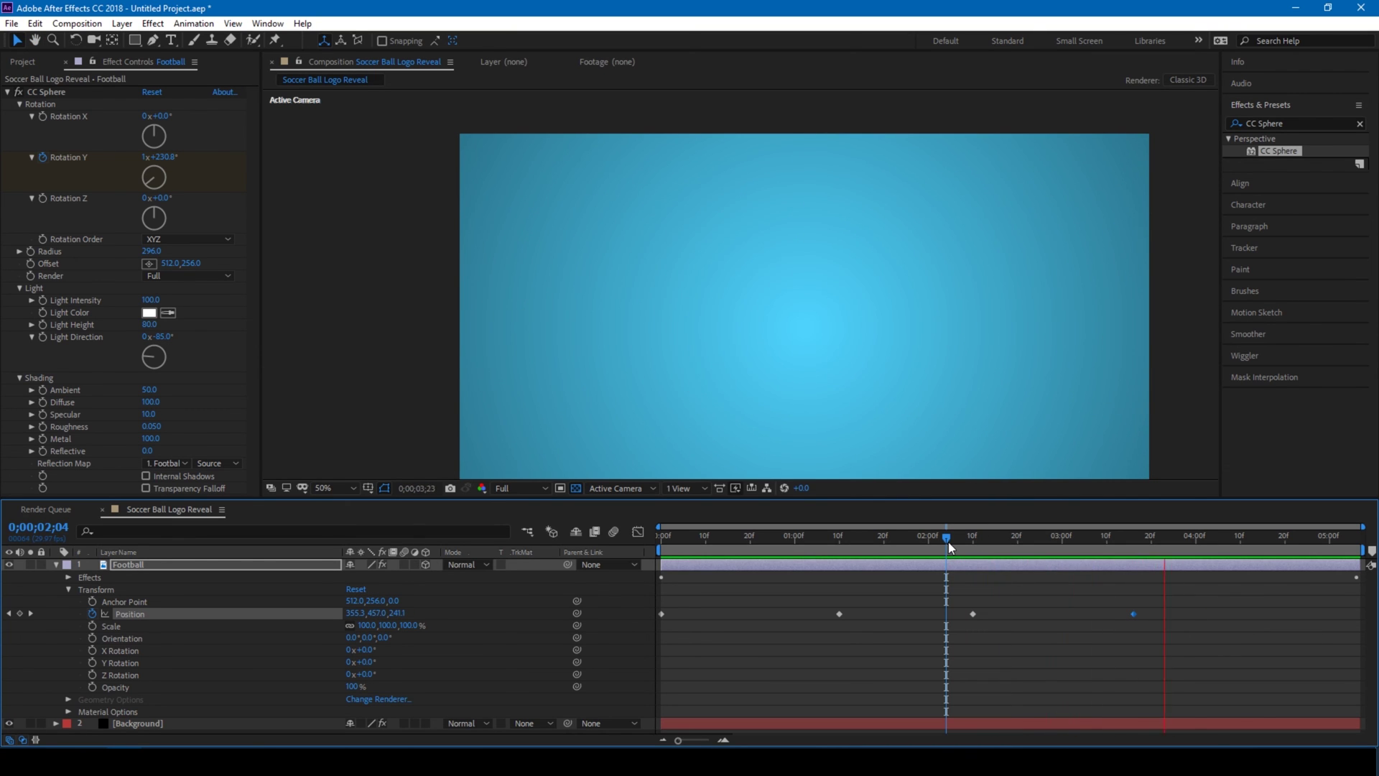
{"action": "left_click", "coordinate": [663, 550]}
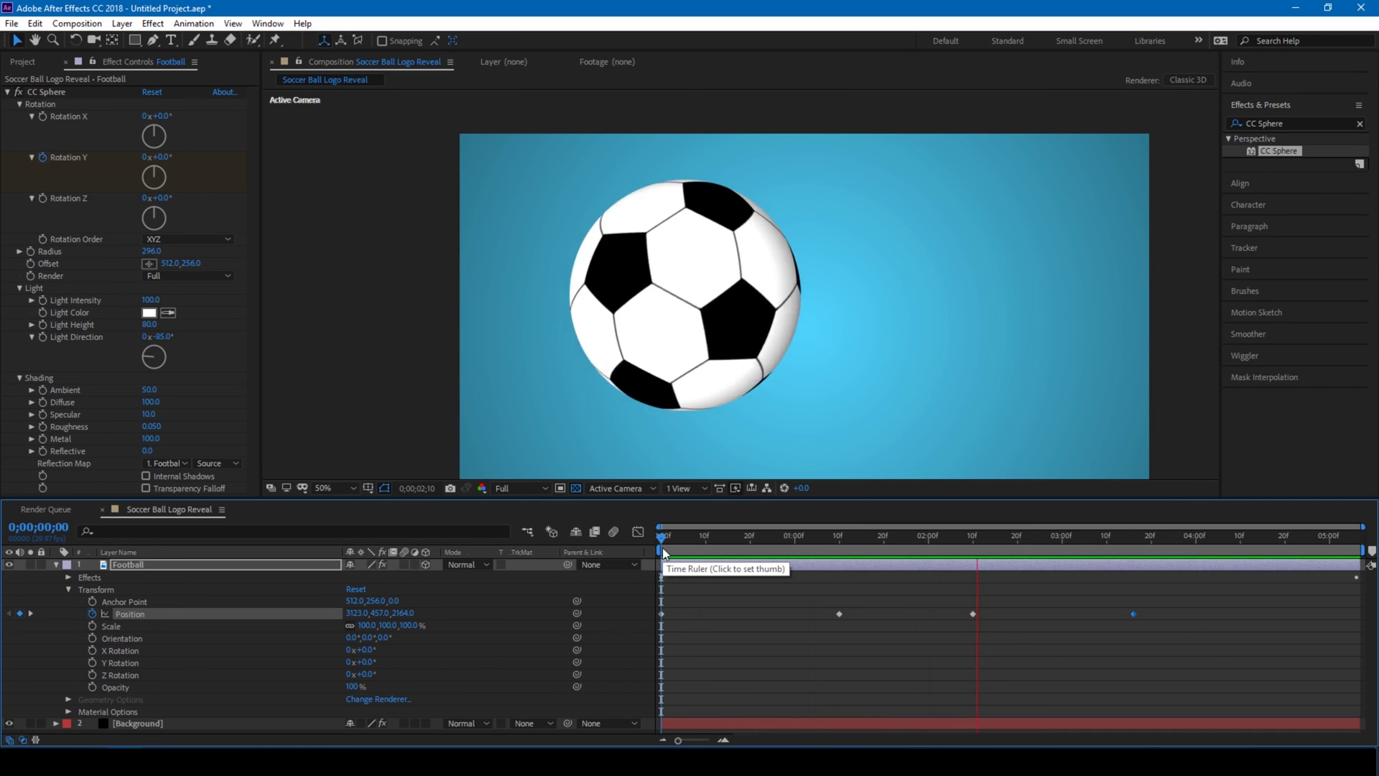
{"action": "left_click", "coordinate": [763, 551]}
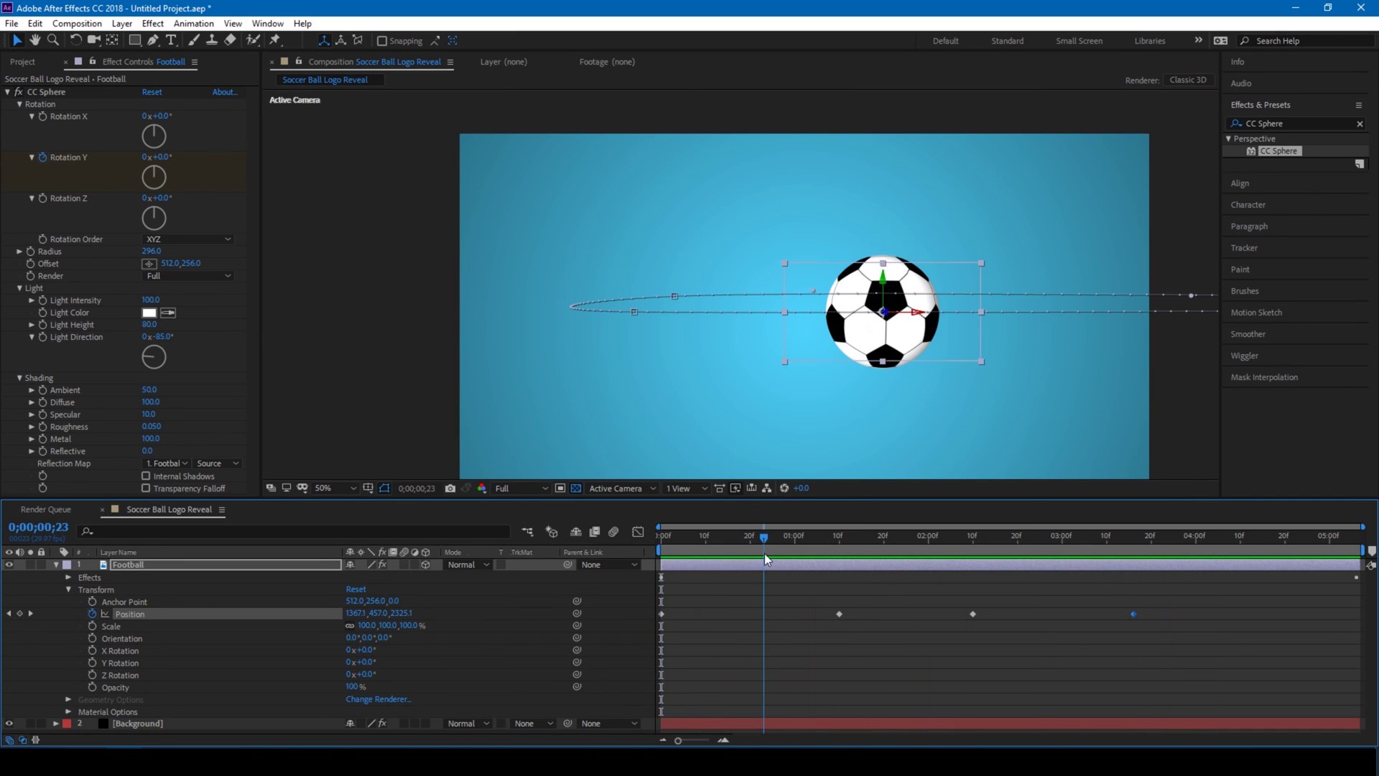
{"action": "left_click_drag", "start_coordinate": [768, 538], "coordinate": [1007, 541]}
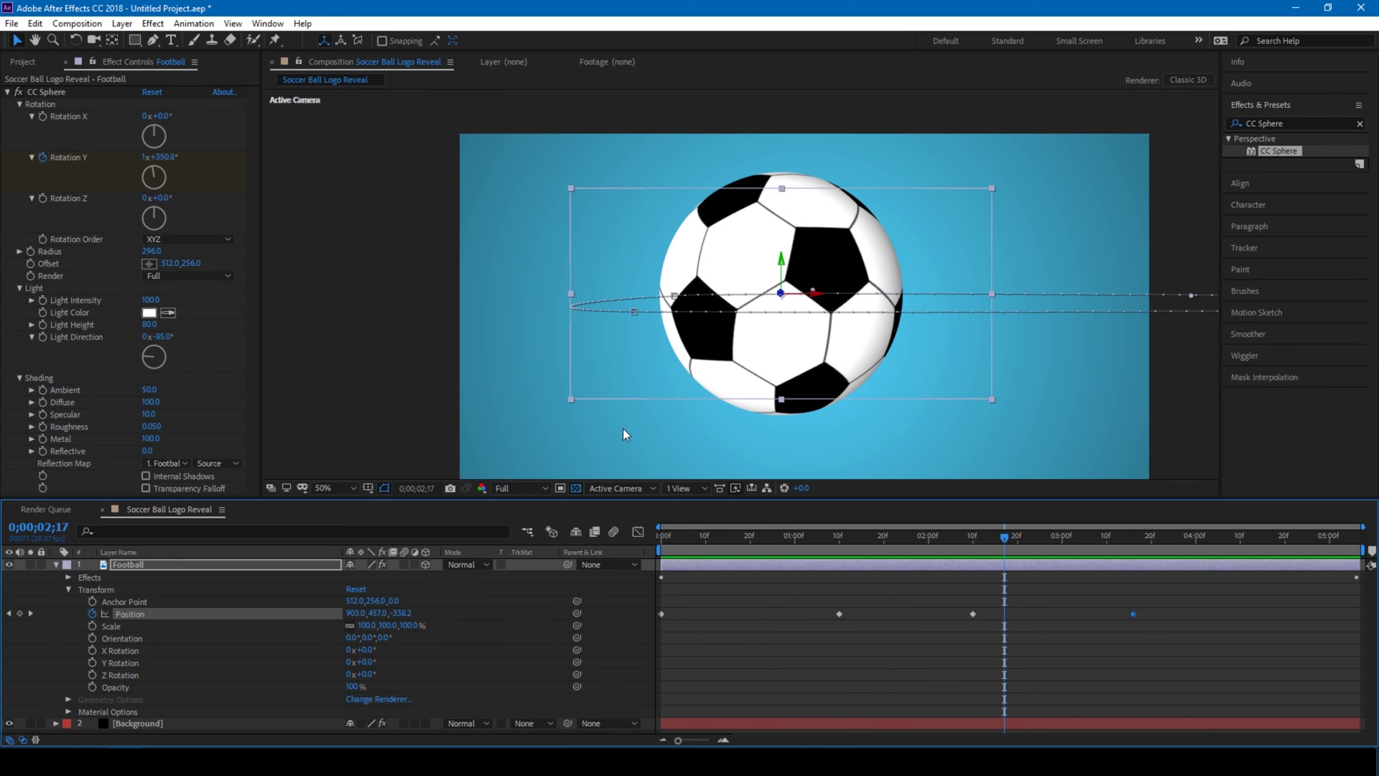
{"action": "left_click", "coordinate": [409, 295]}
{"action": "left_click_drag", "start_coordinate": [1004, 540], "coordinate": [949, 540]}
- Drag Sample Logo into the composition, scale it to 50% and nudge it slightly upward
{"action": "left_click", "coordinate": [22, 63]}
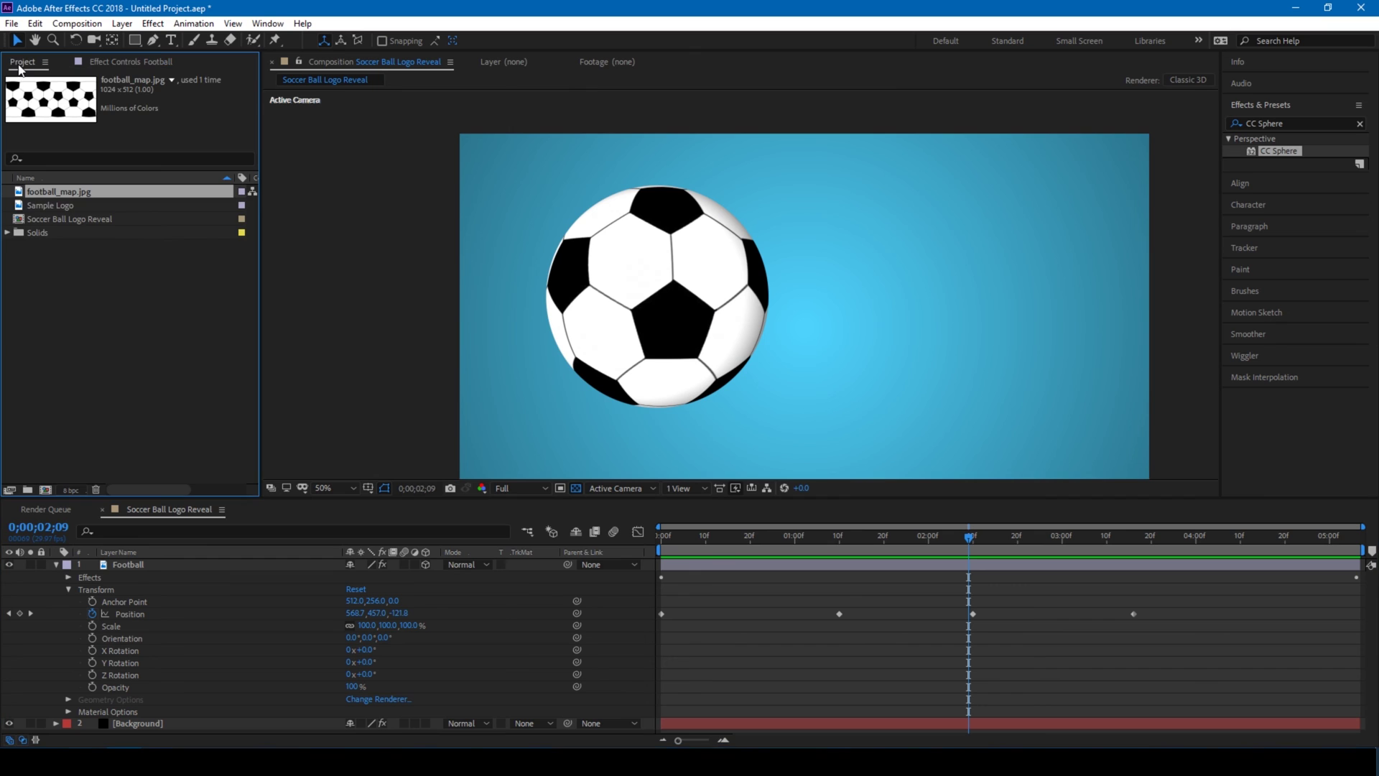
{"action": "left_click", "coordinate": [46, 207]}
{"action": "left_click_drag", "start_coordinate": [39, 207], "coordinate": [799, 316]}
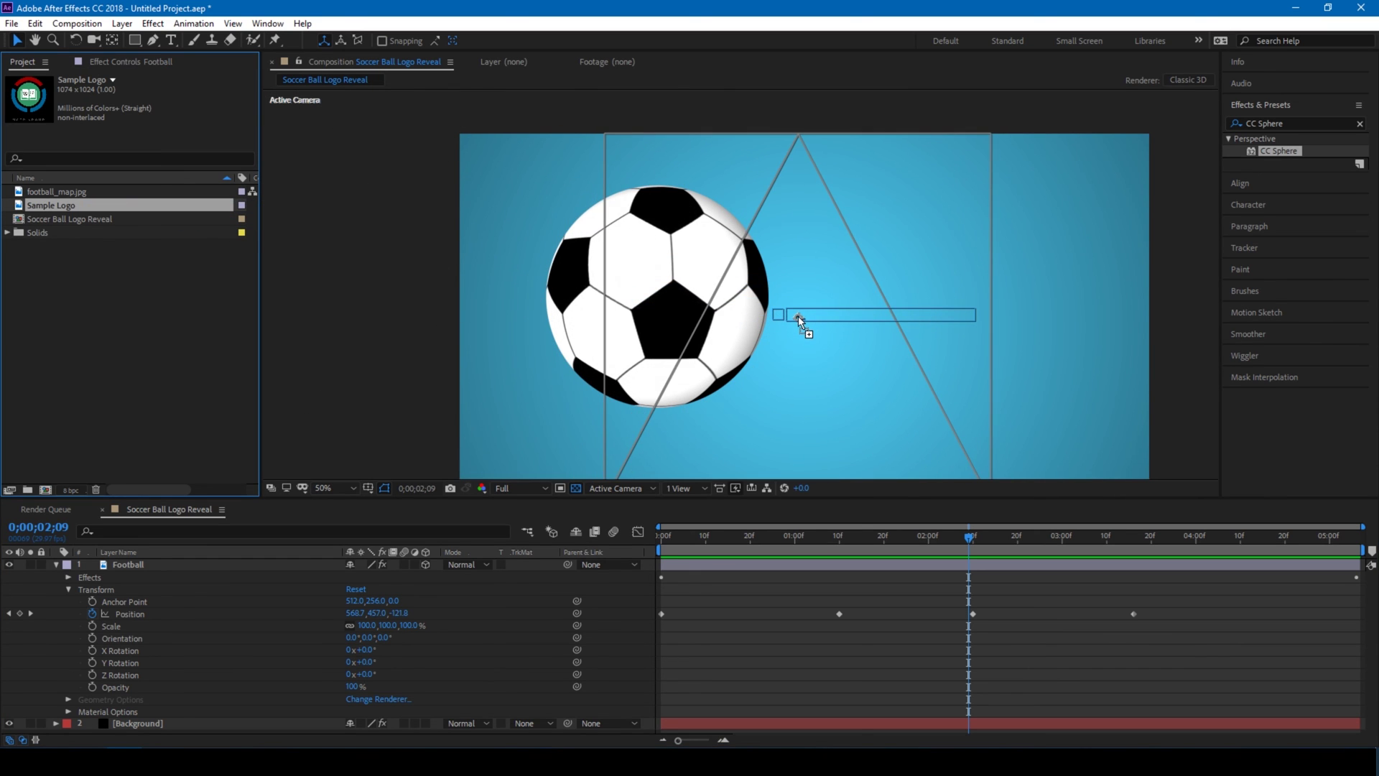
{"action": "key", "text": "comma"}
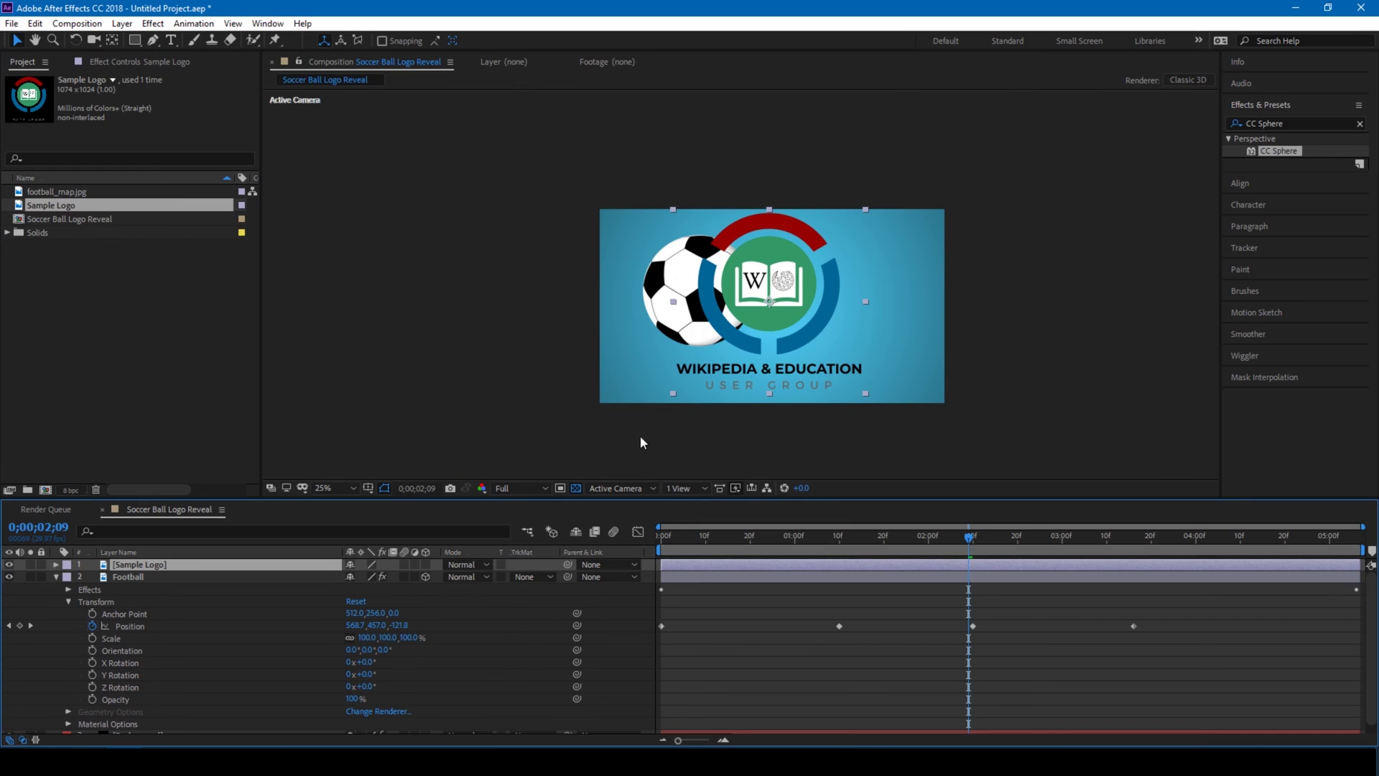
{"action": "key", "text": "s"}
{"action": "left_click_drag", "start_coordinate": [386, 576], "coordinate": [343, 567]}
{"action": "left_click_drag", "start_coordinate": [778, 293], "coordinate": [782, 286]}
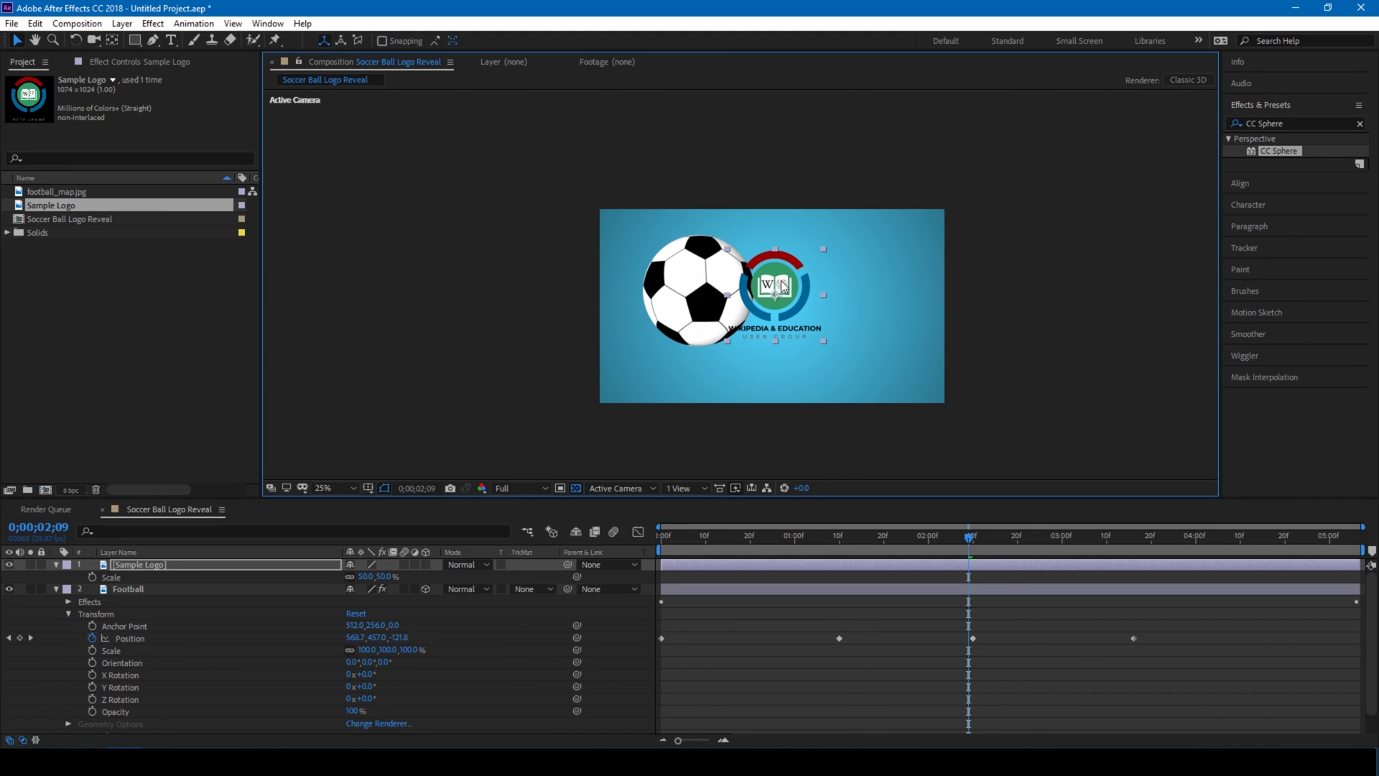
- Pre-compose the Sample Logo layer into a new composition named 'Logo', moving all attributes into it
{"action": "right_click", "coordinate": [951, 566]}
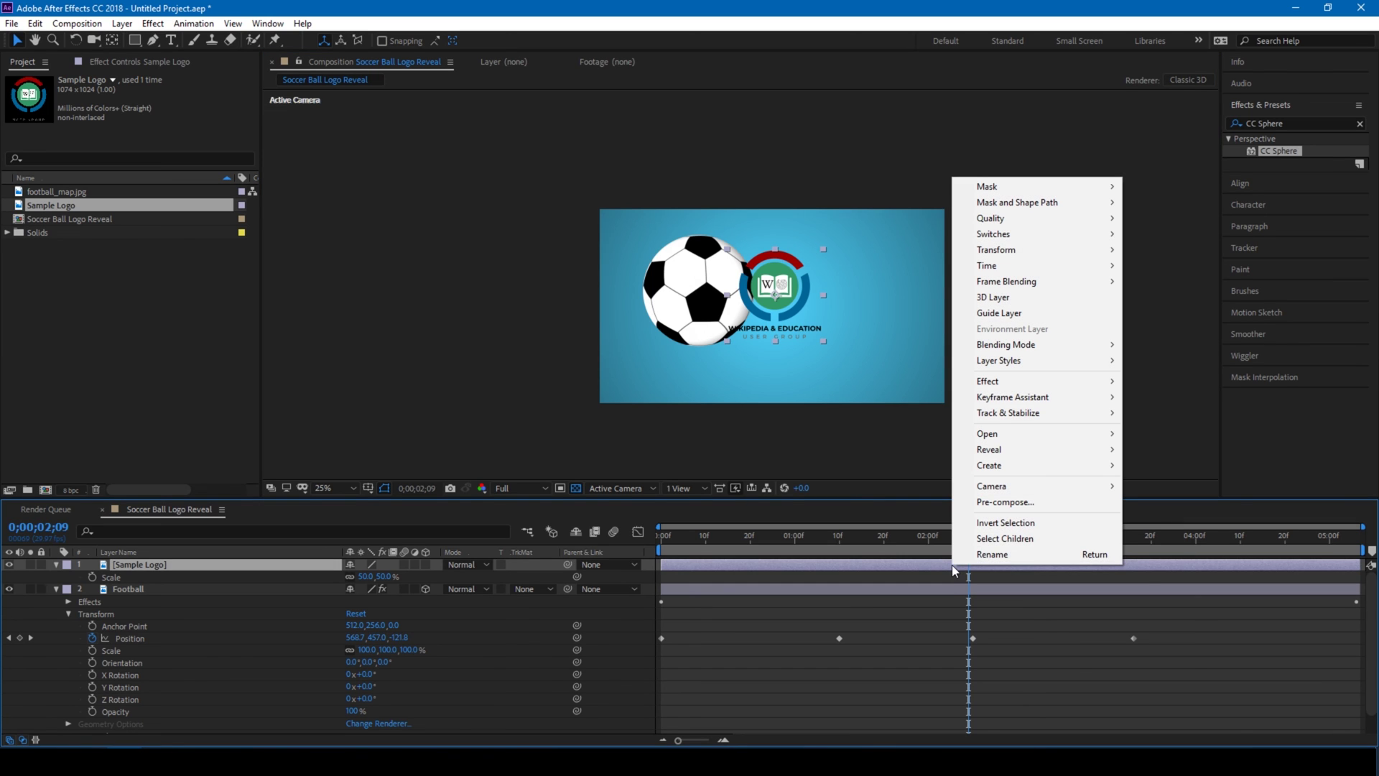
{"action": "left_click", "coordinate": [995, 503]}
{"action": "type", "text": "Logo"}
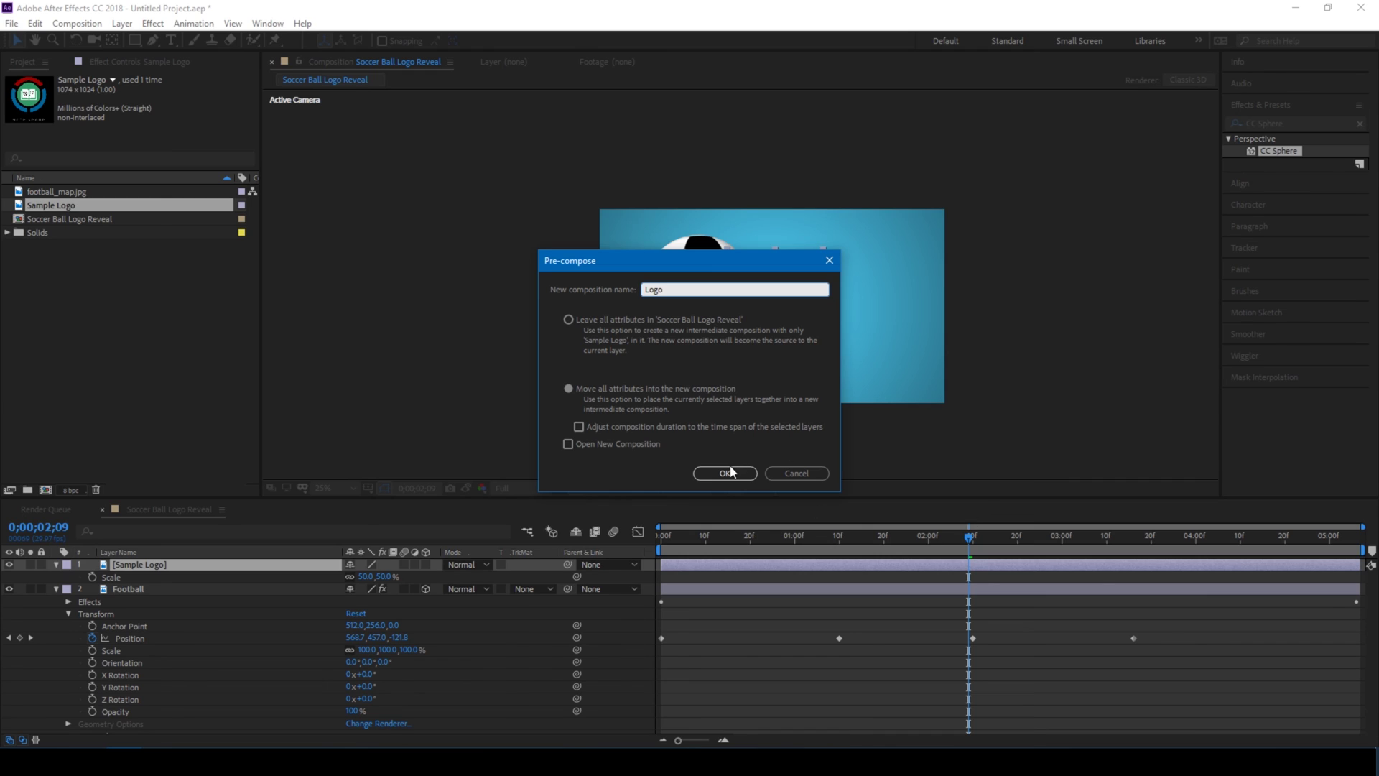
{"action": "left_click", "coordinate": [570, 389]}
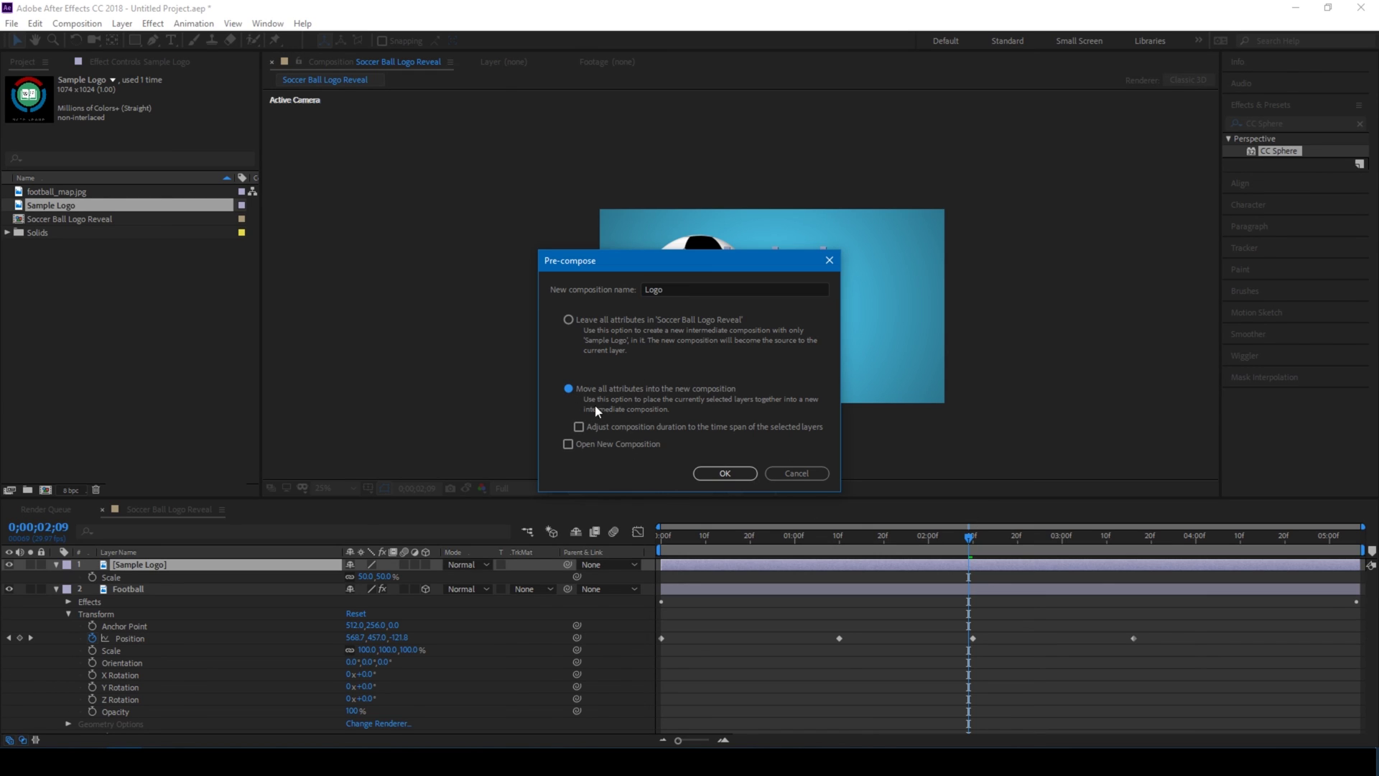
{"action": "left_click", "coordinate": [723, 469]}
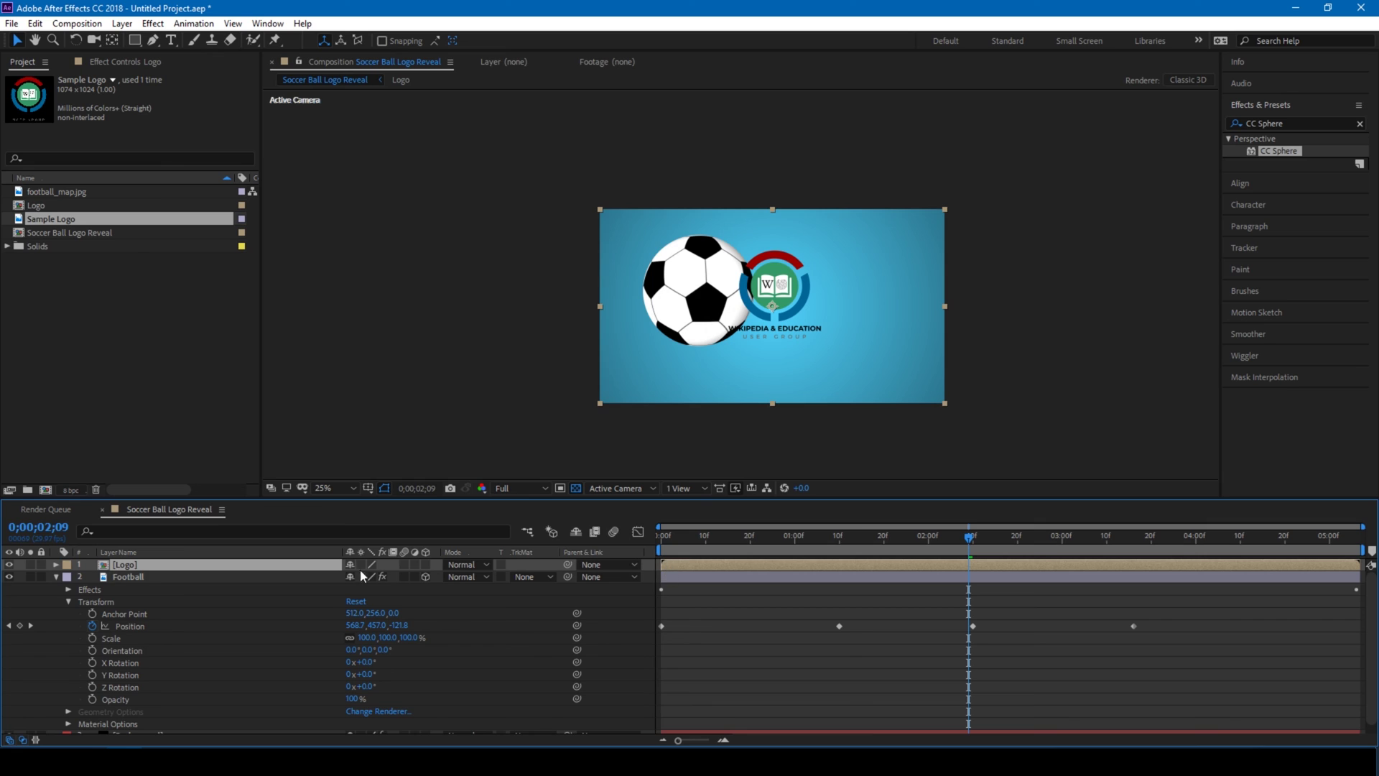
- Move the Logo layer below Football and make it start at 0;00;02;19
{"action": "left_click_drag", "start_coordinate": [123, 567], "coordinate": [122, 590]}
{"action": "left_click", "coordinate": [56, 565]}
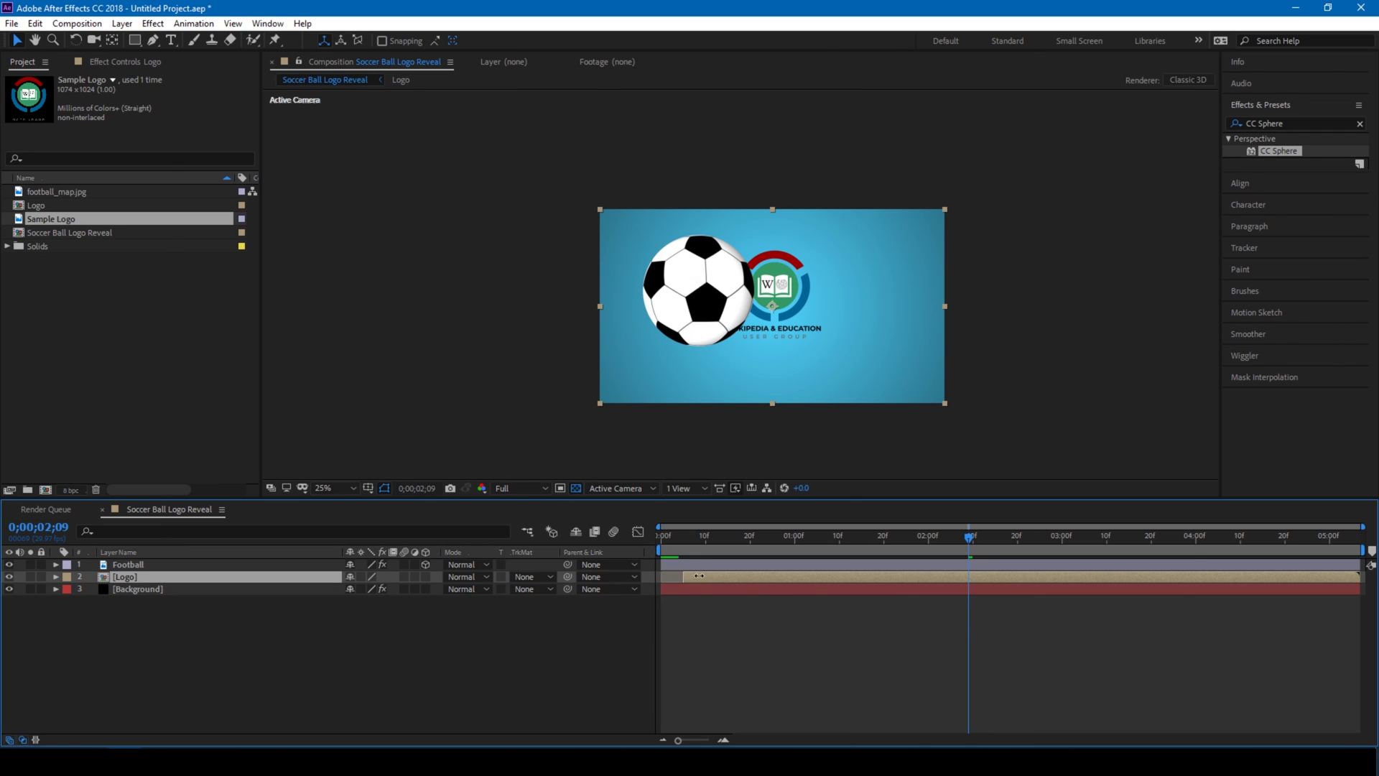
{"action": "left_click_drag", "start_coordinate": [773, 573], "coordinate": [1014, 546]}
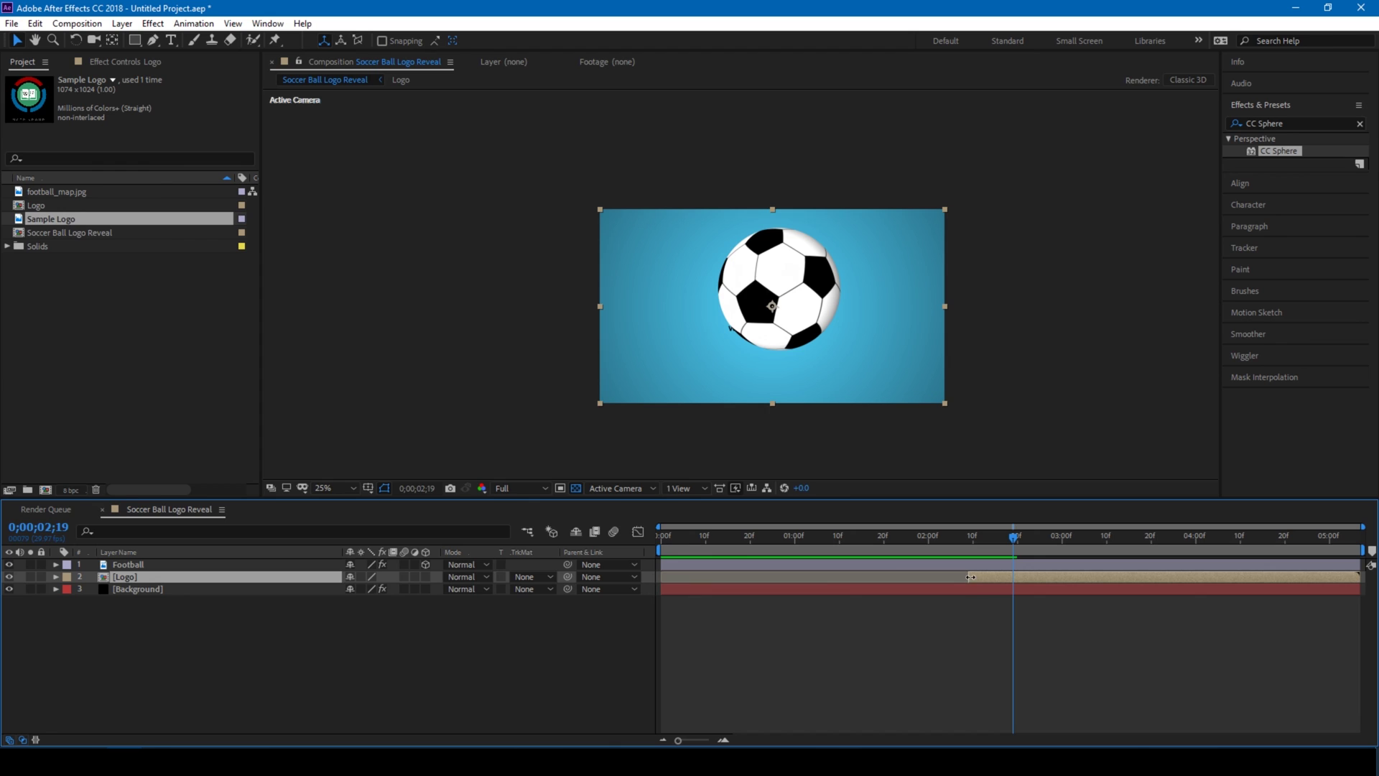
{"action": "left_click_drag", "start_coordinate": [999, 575], "coordinate": [1012, 575]}
- Reduce the Logo layer's scale to 92% and go back to the timeline start
{"action": "key", "text": "s"}
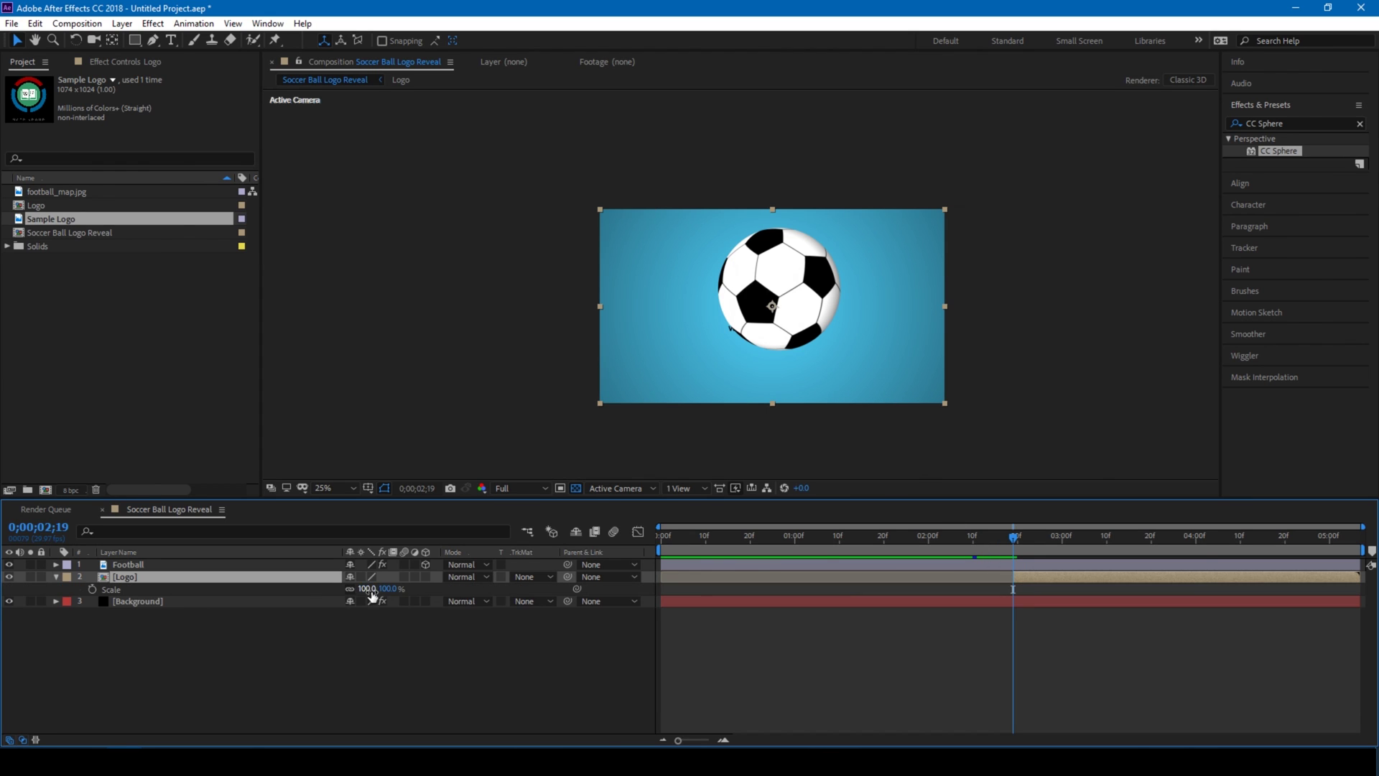
{"action": "key", "text": "Down"}
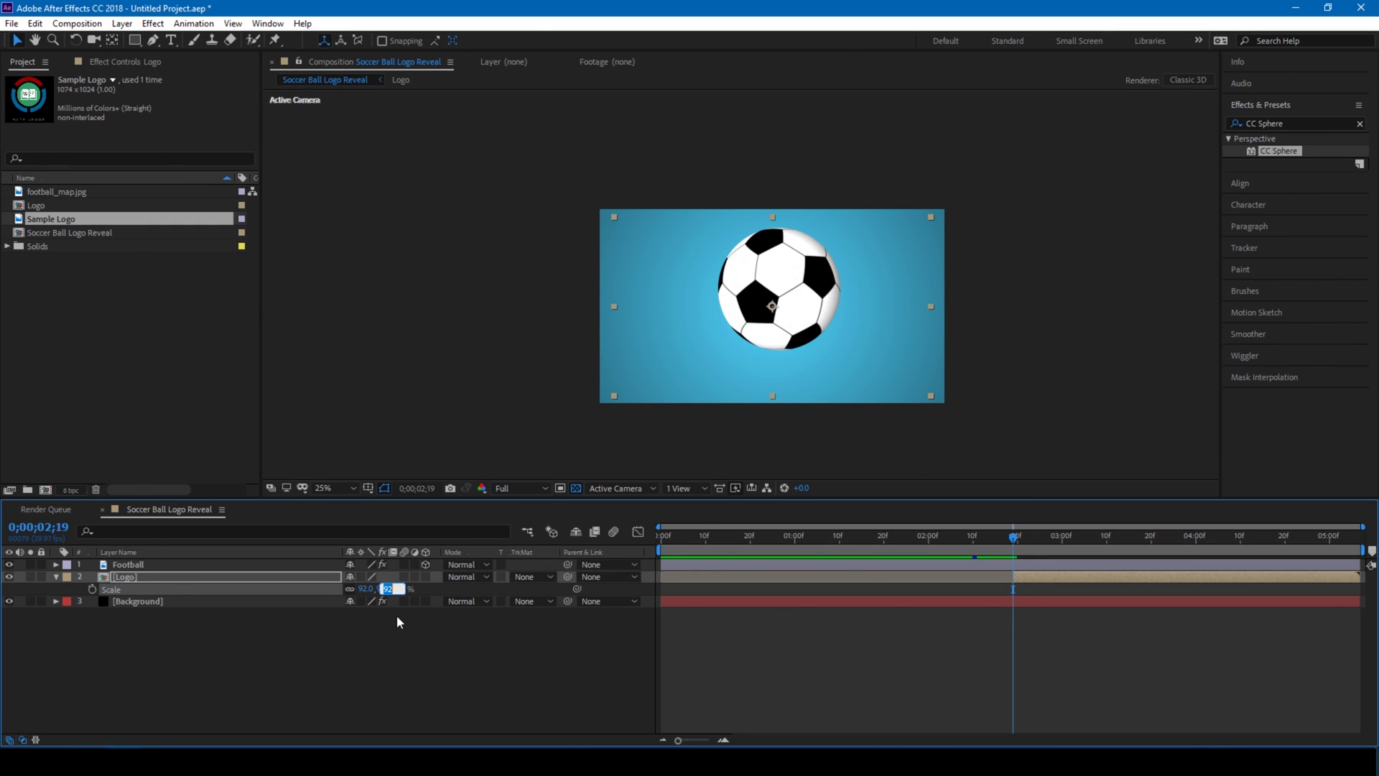
{"action": "left_click", "coordinate": [401, 660]}
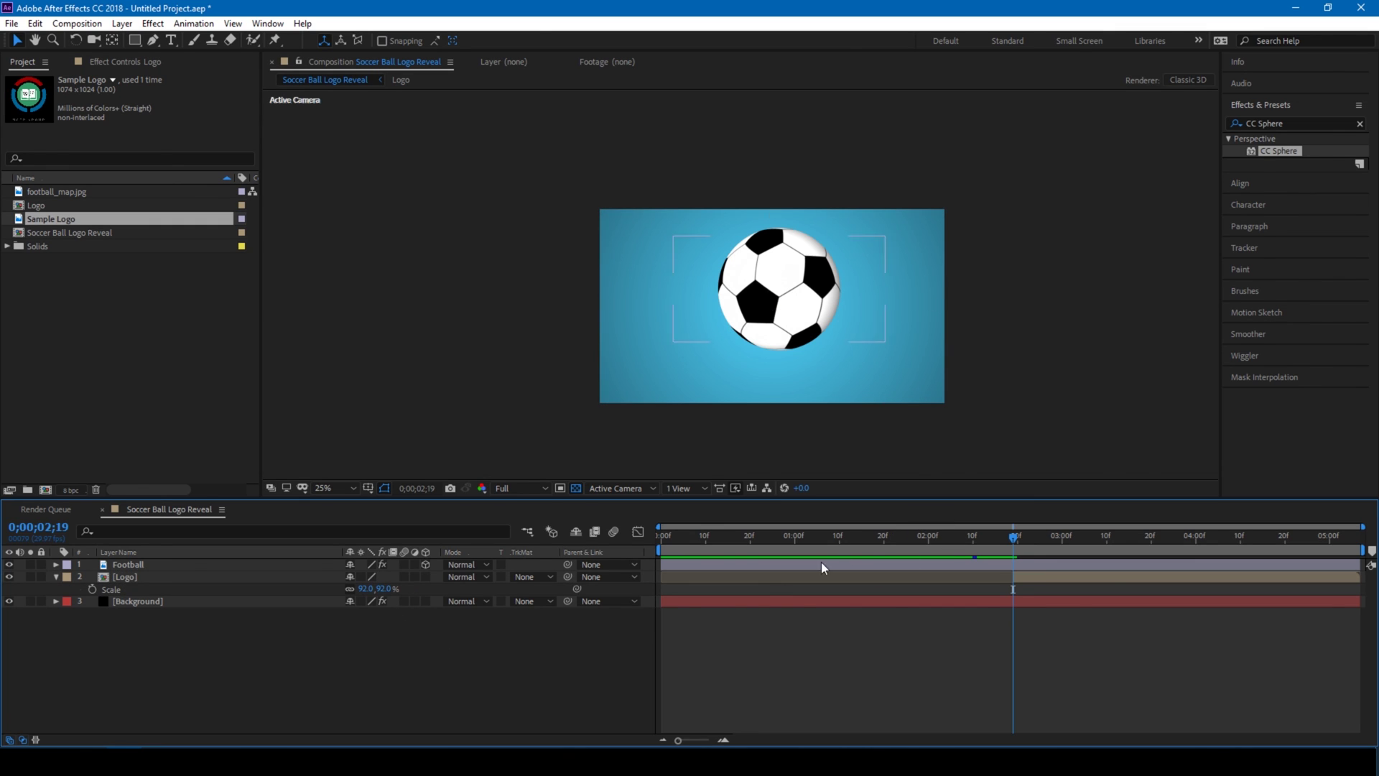
{"action": "left_click_drag", "start_coordinate": [816, 538], "coordinate": [630, 548]}
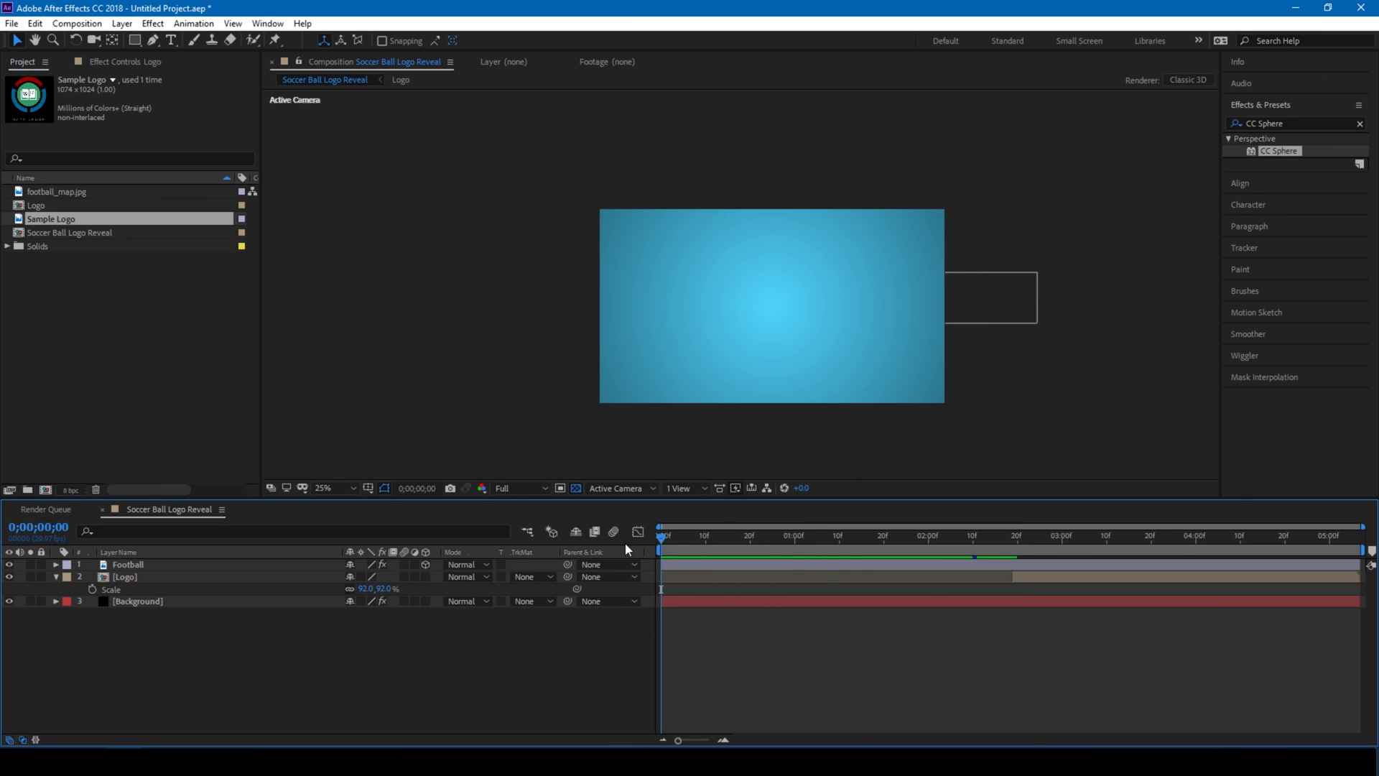
{"action": "key", "text": "space"}
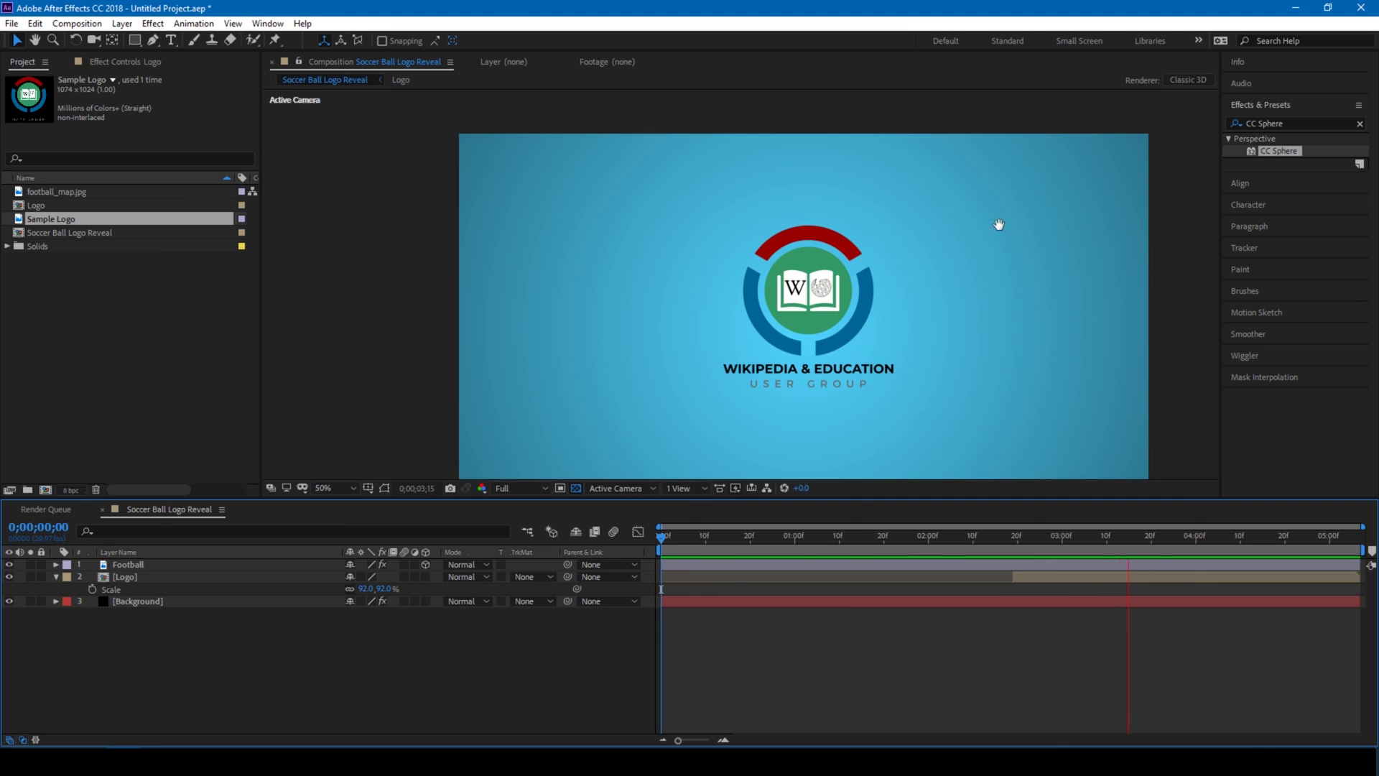
{"action": "key", "text": "h"}
{"action": "left_click_drag", "start_coordinate": [1173, 292], "coordinate": [1109, 256]}
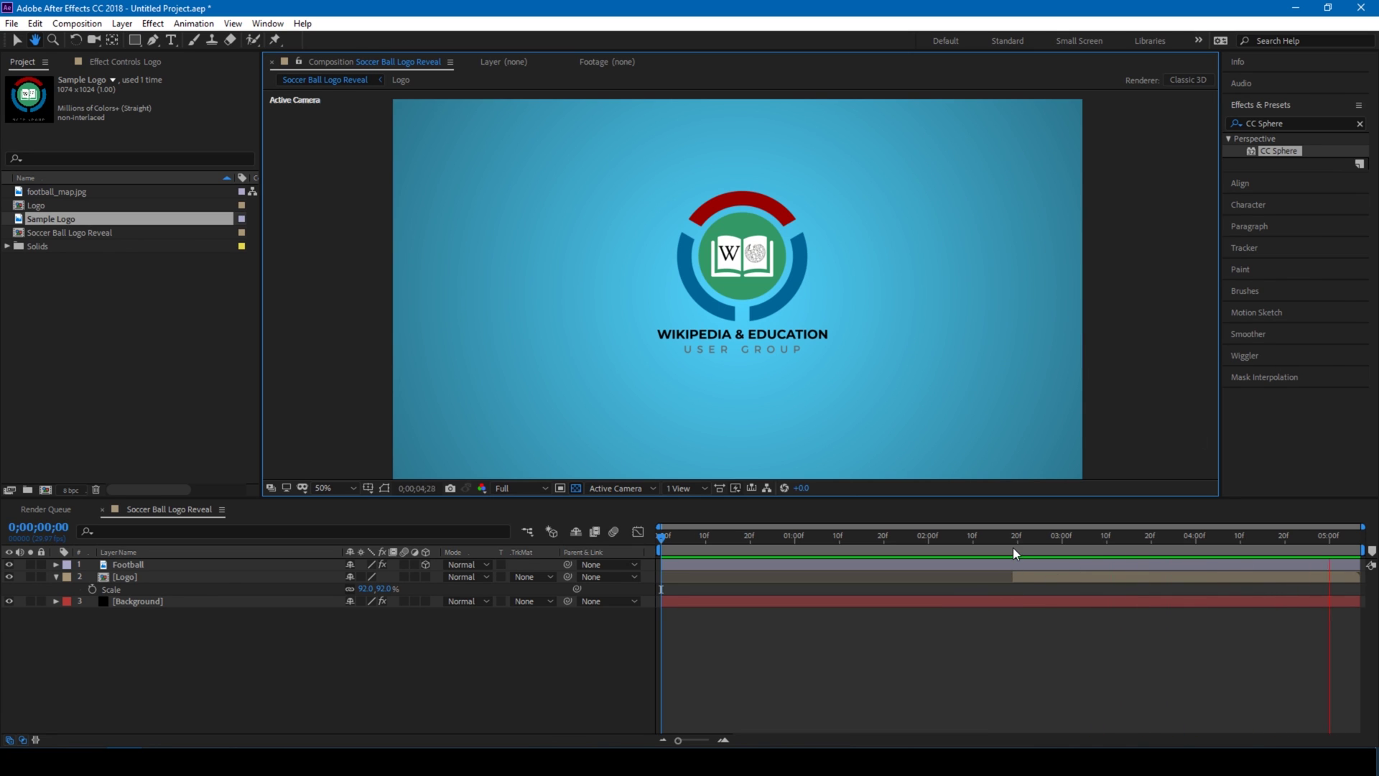
{"action": "left_click_drag", "start_coordinate": [1012, 548], "coordinate": [1066, 538]}
{"action": "left_click", "coordinate": [722, 549]}
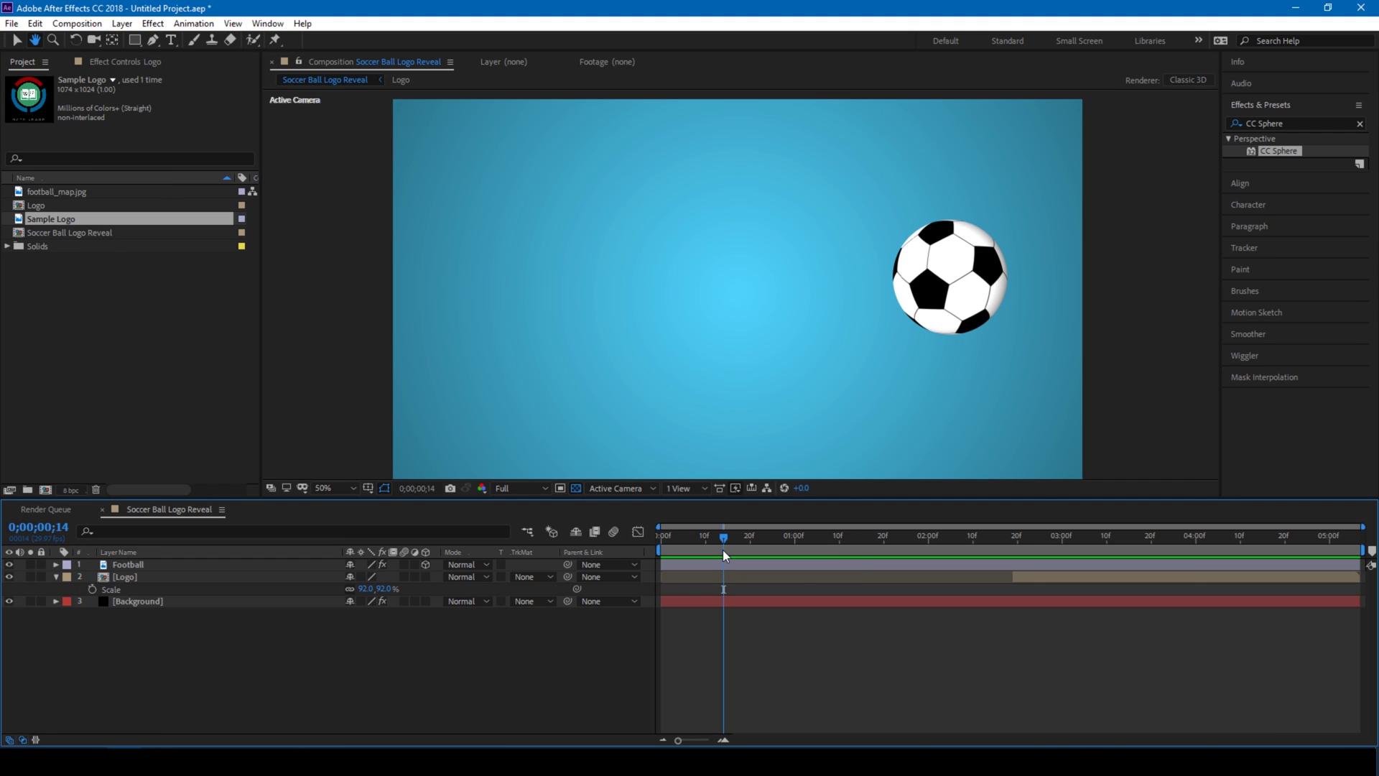
{"action": "left_click", "coordinate": [1059, 562]}
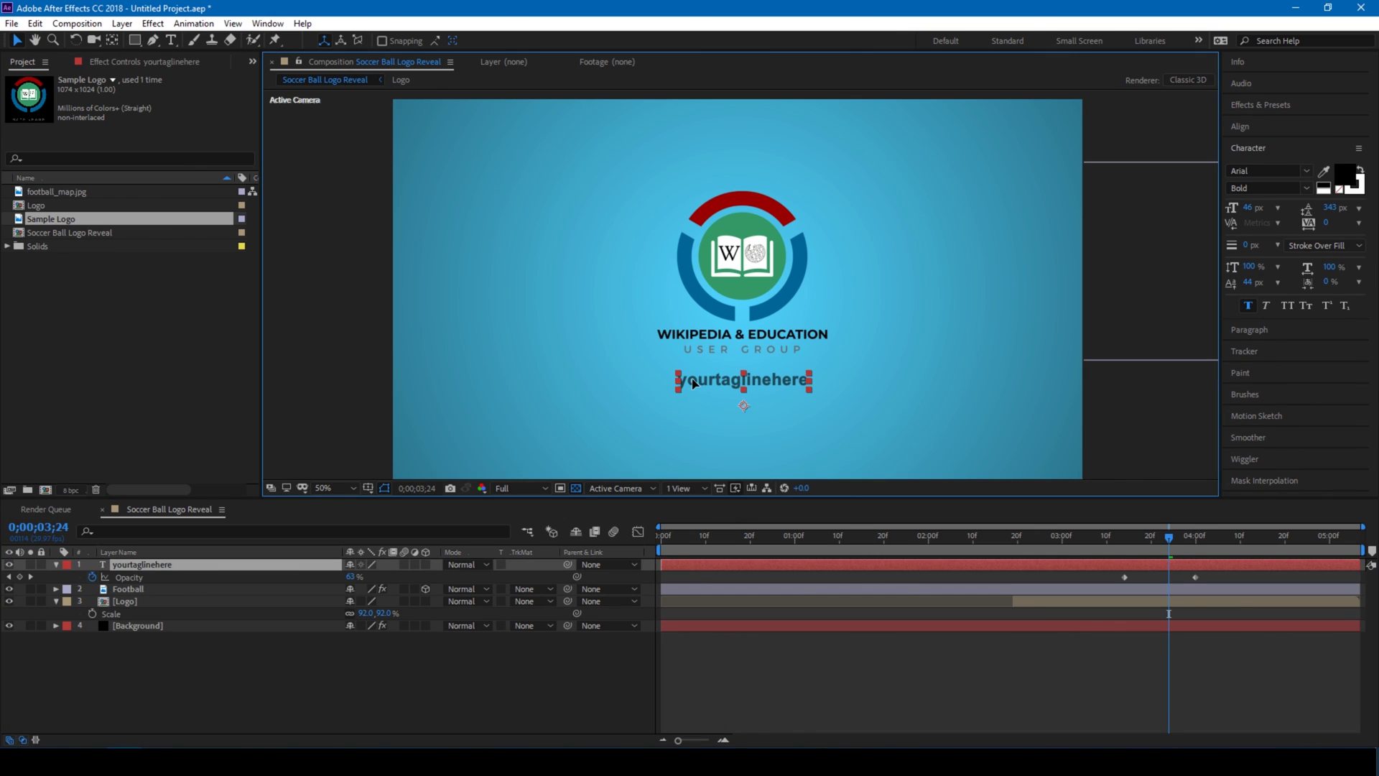
- Deselect the tagline layer and play a preview of the finished animation from near the start
{"action": "left_click", "coordinate": [692, 456]}
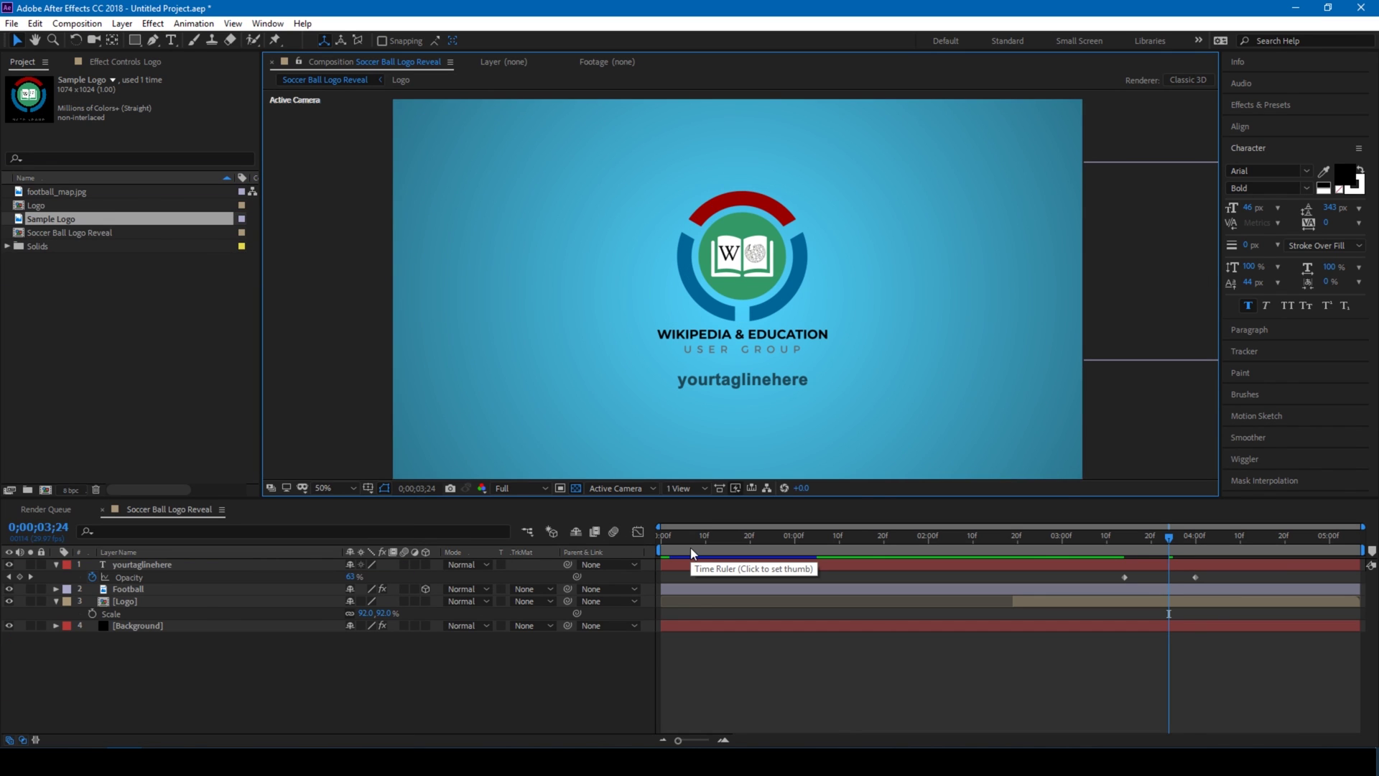
{"action": "left_click", "coordinate": [691, 548]}
{"action": "key", "text": "space"}
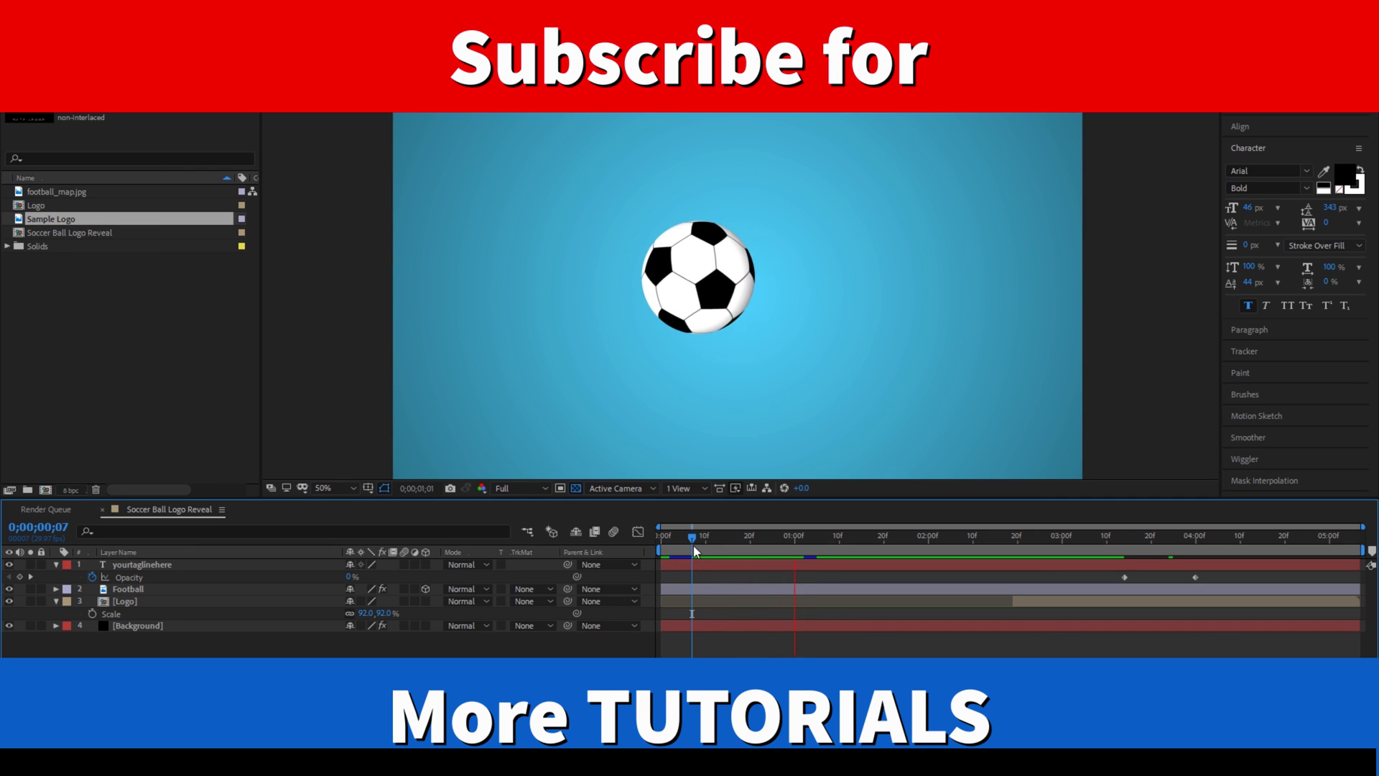